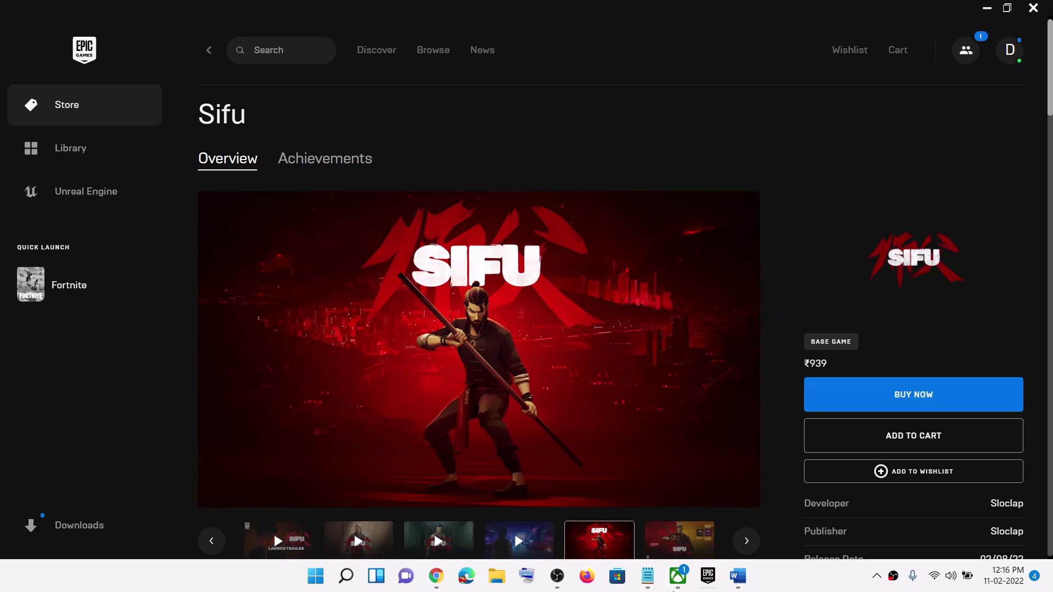
Step: Bring the Sifu fix checklist forward and highlight "launch the game" in Step 1
left_click(738, 577)
scroll(244, 343, "down", 1)
left_click_drag(194, 337, 721, 345)
left_click(523, 351)
left_click_drag(70, 390, 358, 391)
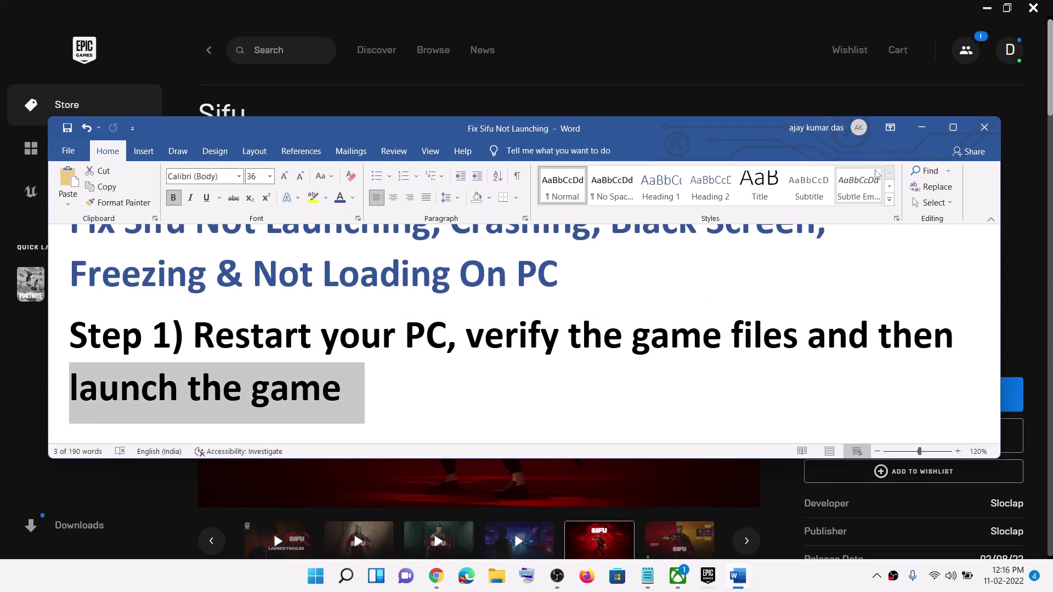
Step: Minimize the checklist and open the power options, then dismiss them without choosing one
left_click(921, 128)
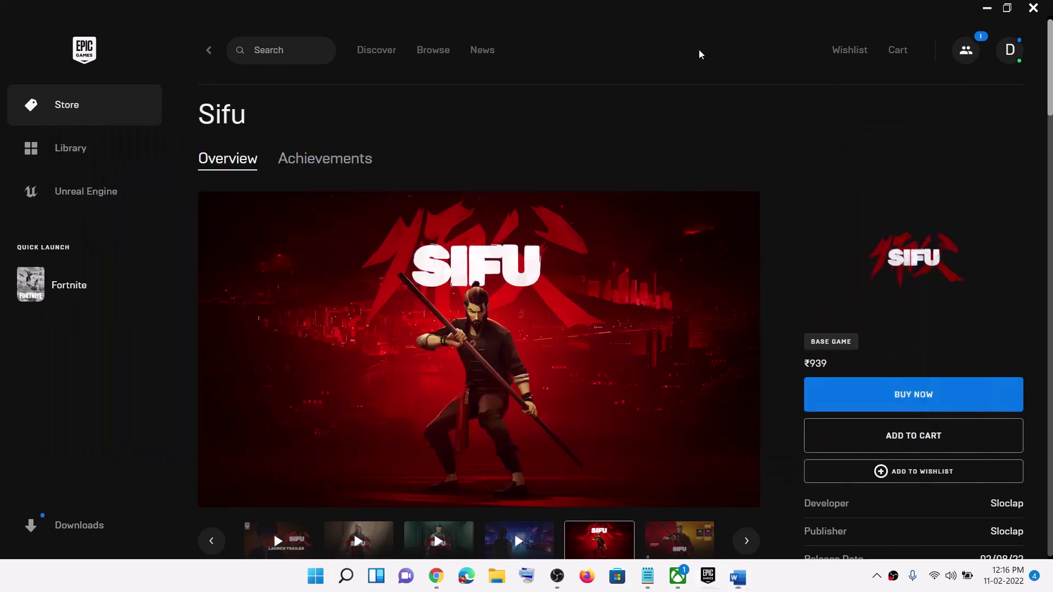
left_click(315, 576)
left_click(692, 535)
left_click(799, 585)
left_click(800, 586)
Step: Open the Epic Games library, view and dismiss Fortnite's options, then return to the checklist
mouse_move(710, 576)
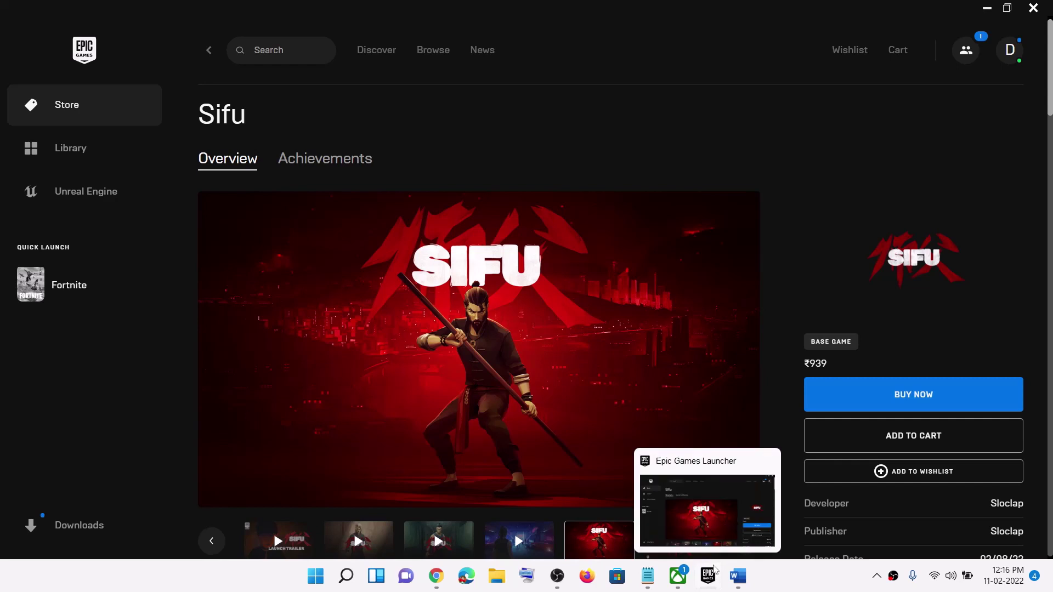
left_click(68, 159)
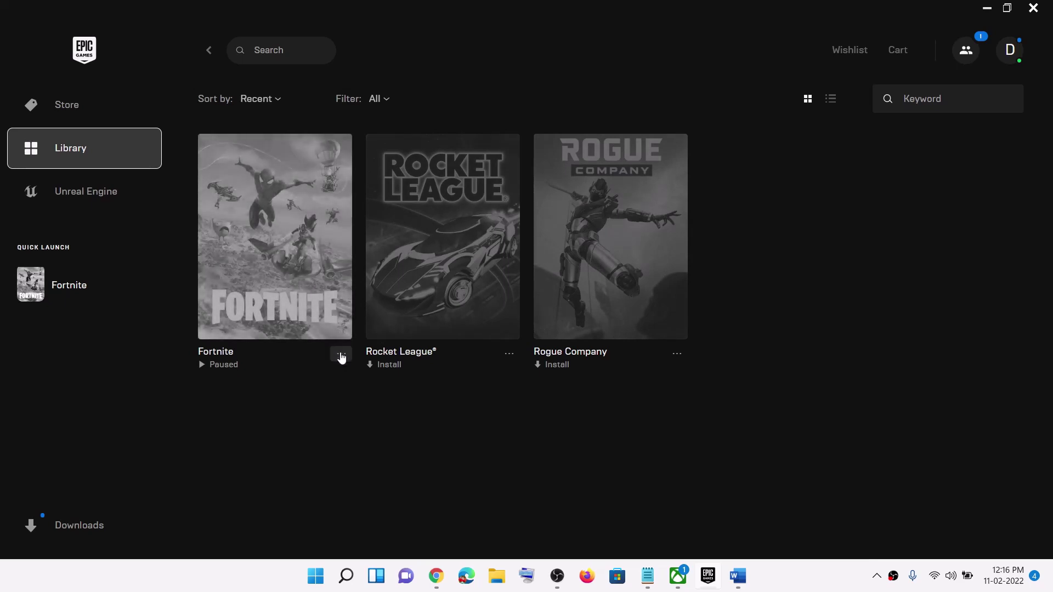
left_click(340, 355)
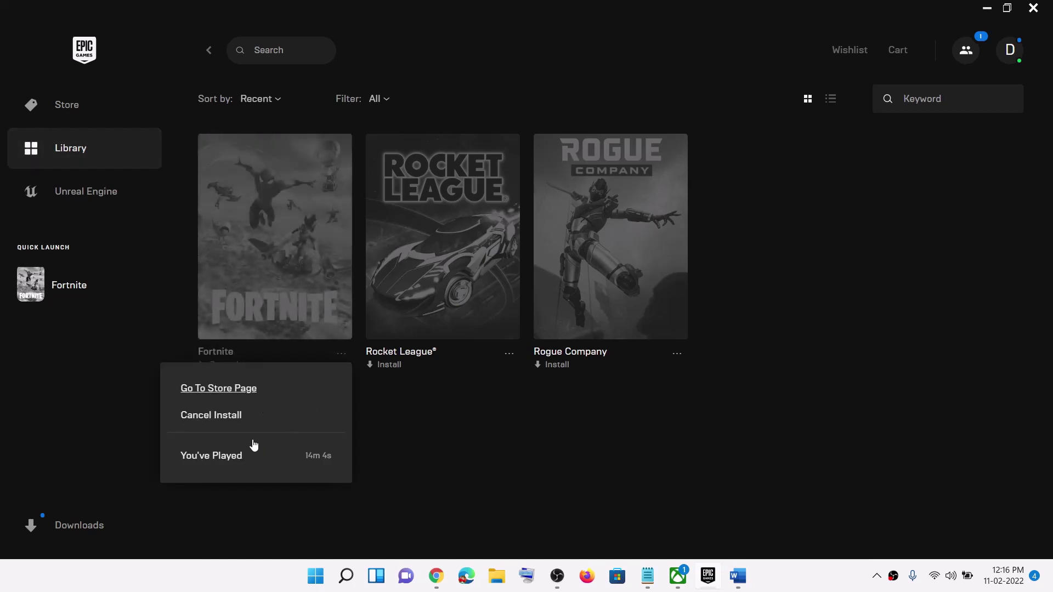
left_click(396, 411)
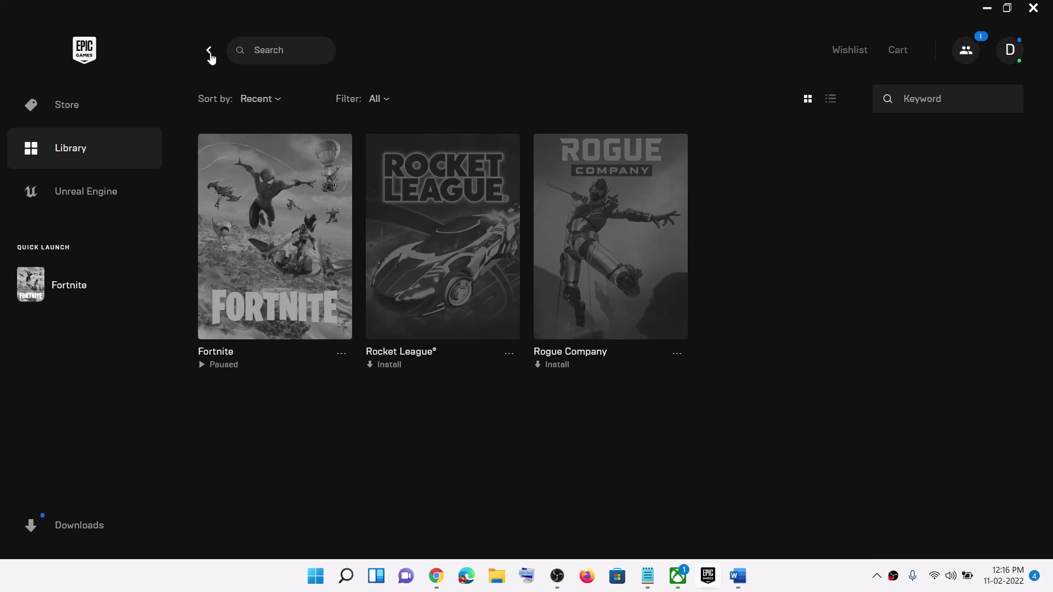
left_click(737, 575)
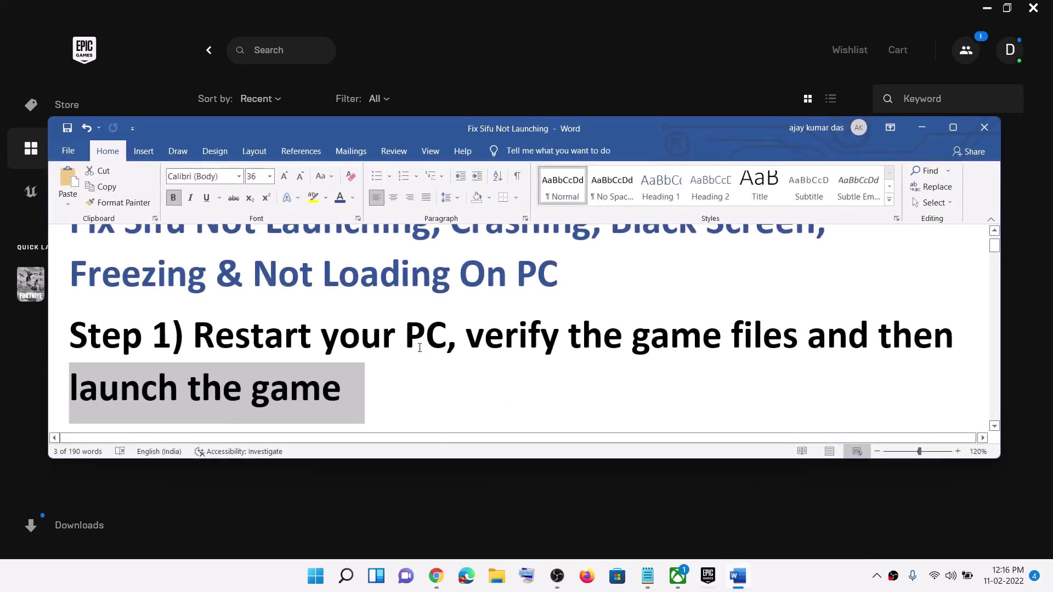
Step: Scroll to Step 2 and search Windows for 'msiafter', then dismiss the results
scroll(419, 347, "down", 5)
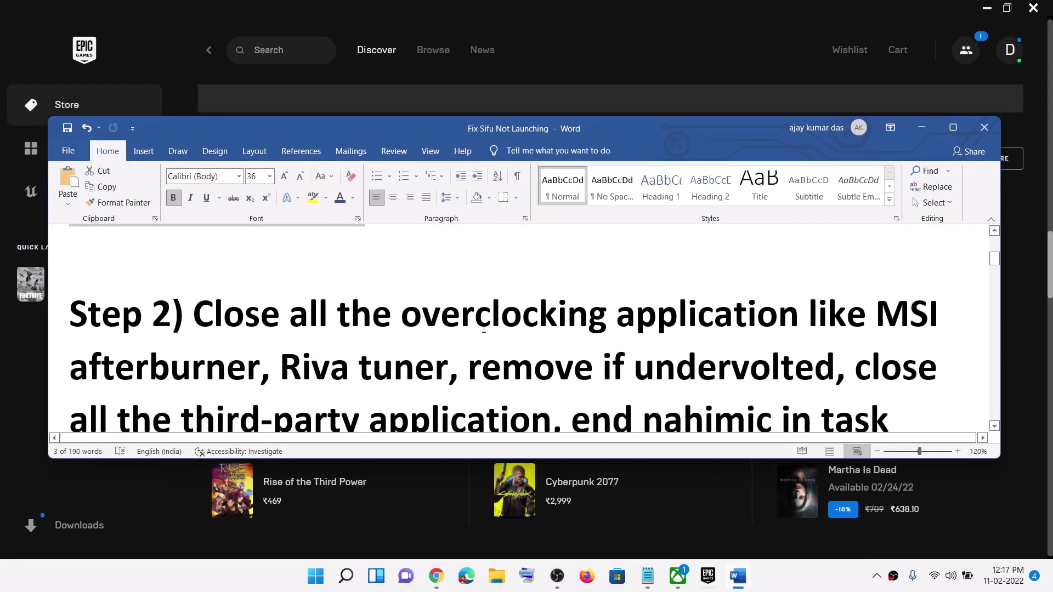
scroll(802, 322, "down", 1)
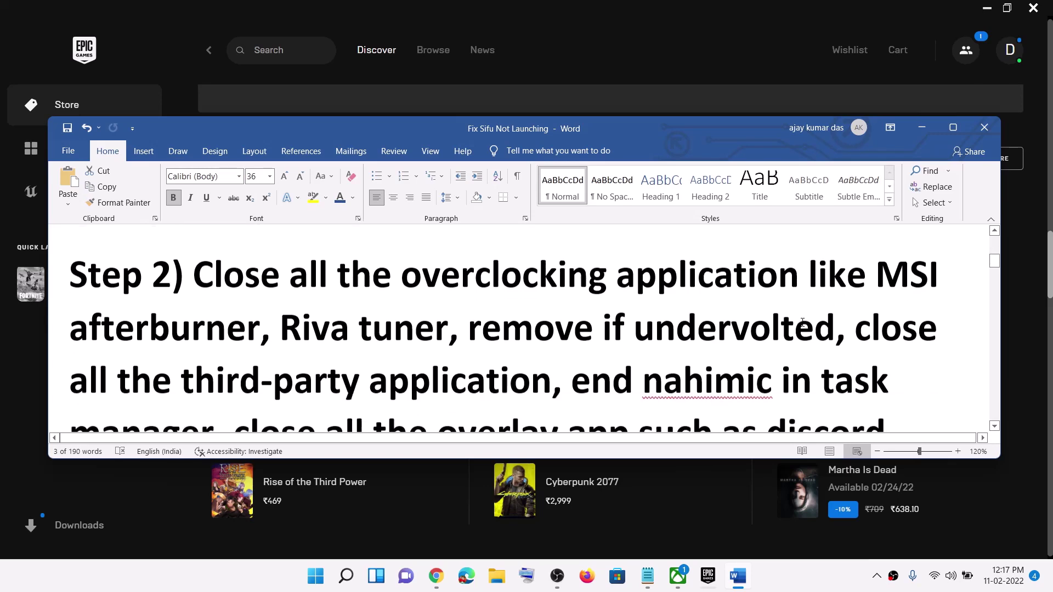
left_click(324, 580)
type("msi")
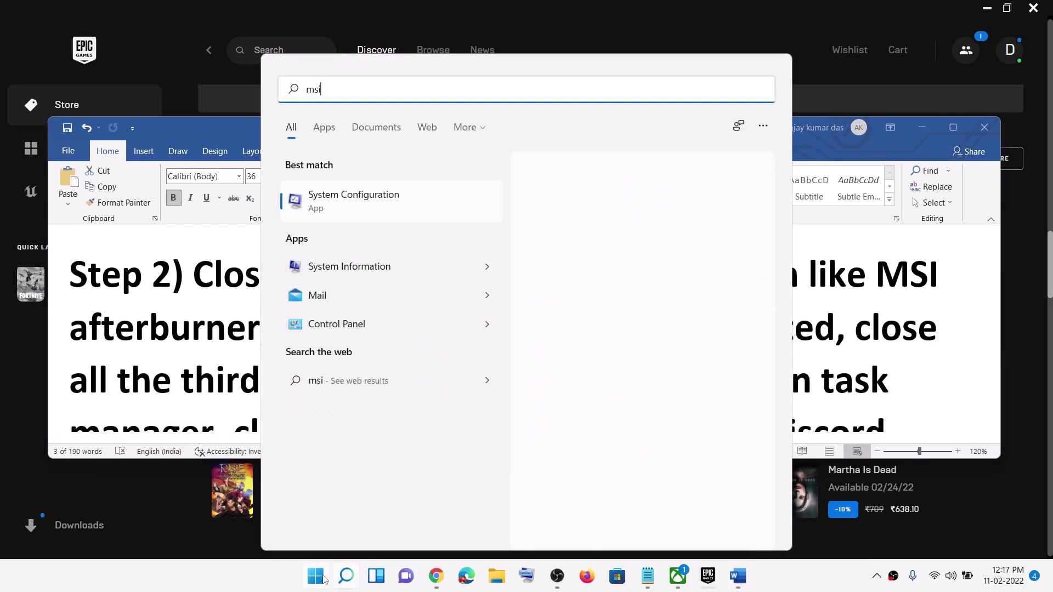
type("after")
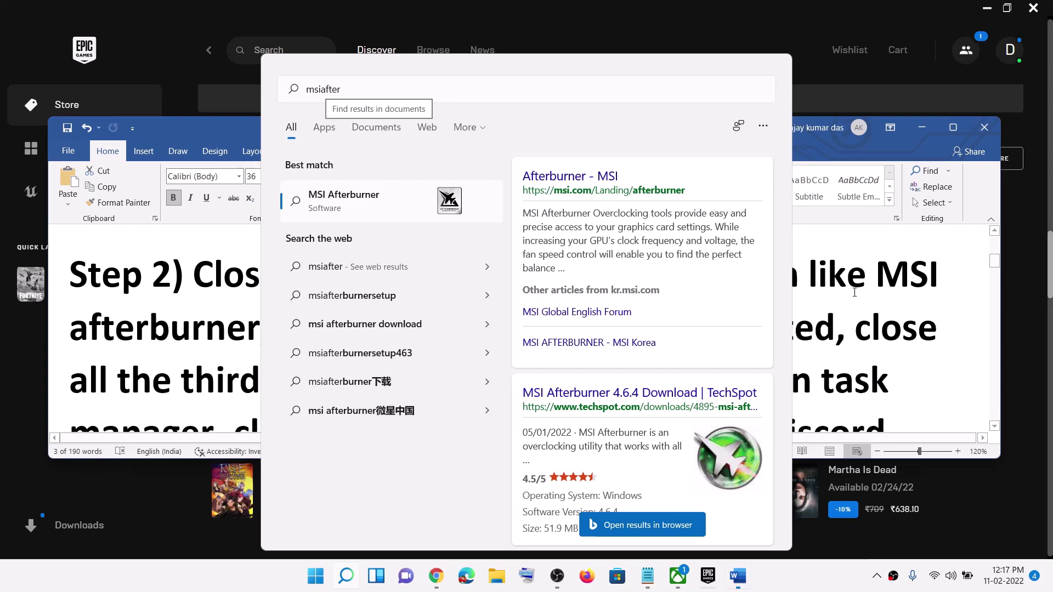
key("Escape")
Step: Highlight the Riva tuner mention and "remove if undervolted" in Step 2
left_click_drag(281, 327, 372, 328)
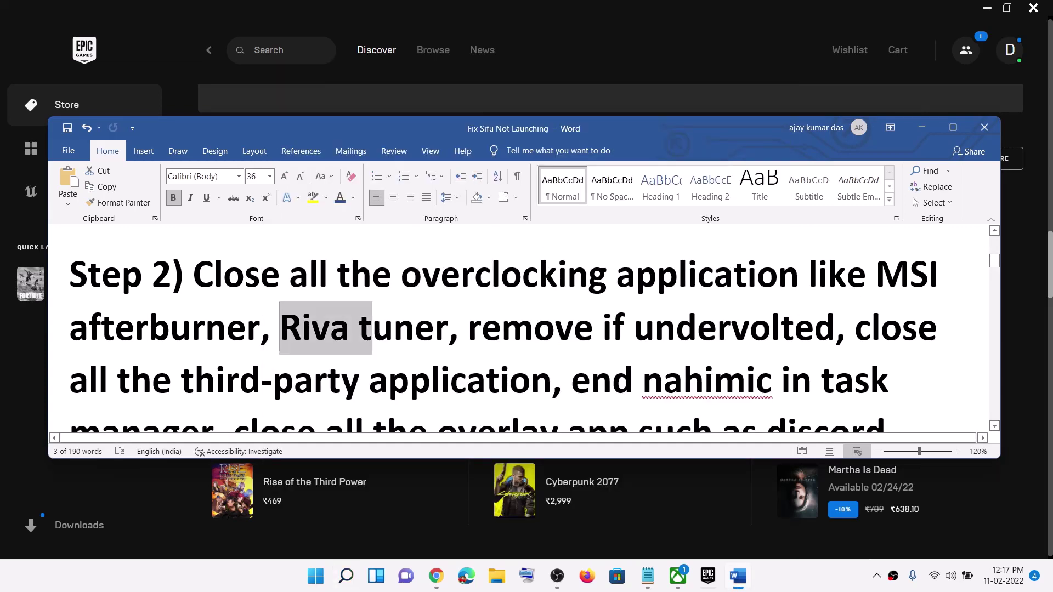
left_click(501, 329)
double_click(758, 330)
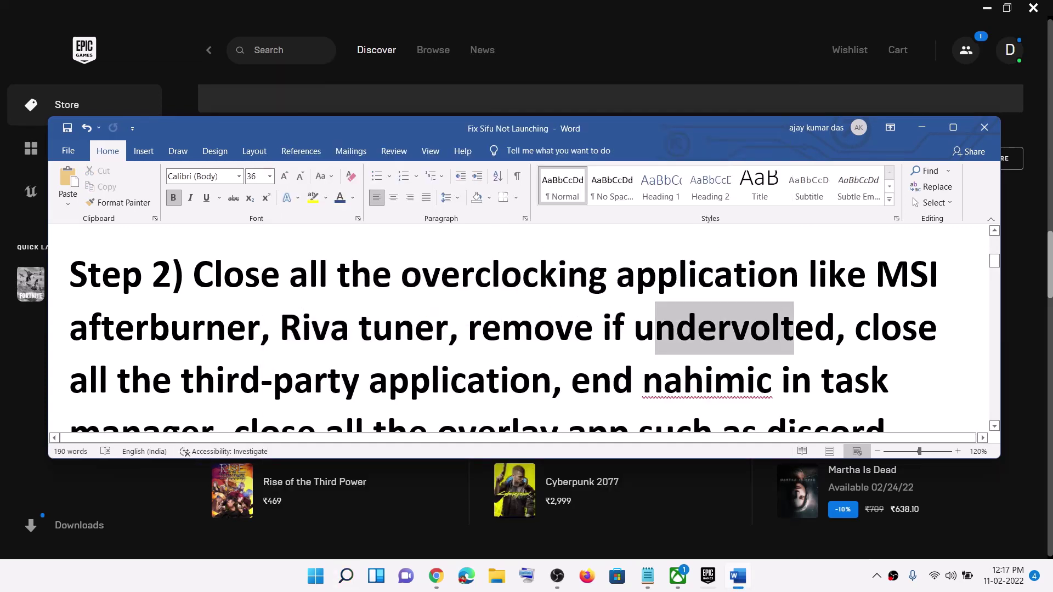
key("ctrl+shift+Left")
key("ctrl+shift+Left")
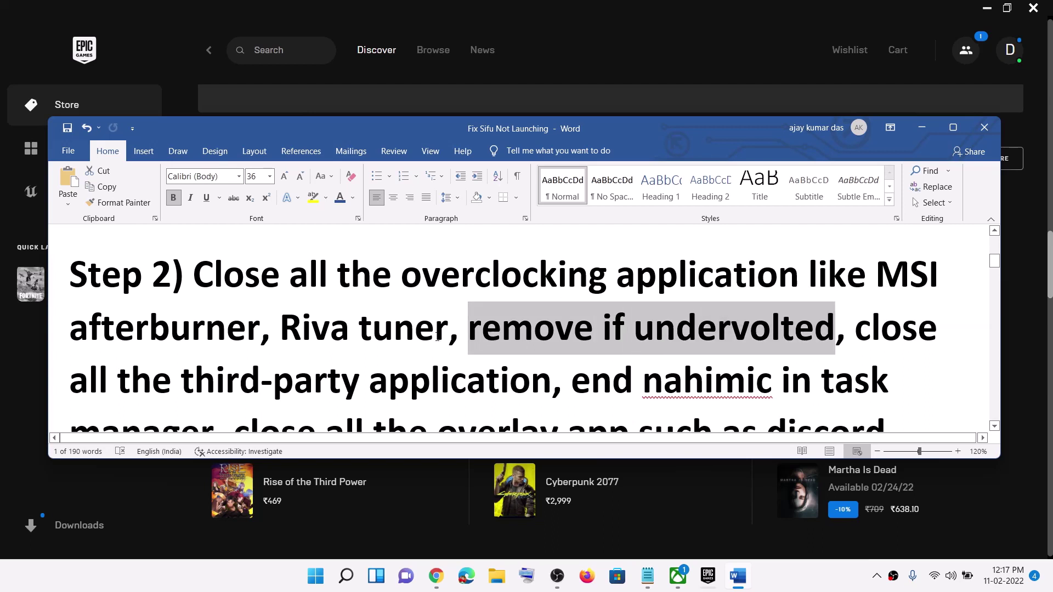
Step: Highlight "close all the third-party application" and the word nahimic in Step 2
scroll(818, 315, "down", 1)
left_click_drag(902, 288, 553, 342)
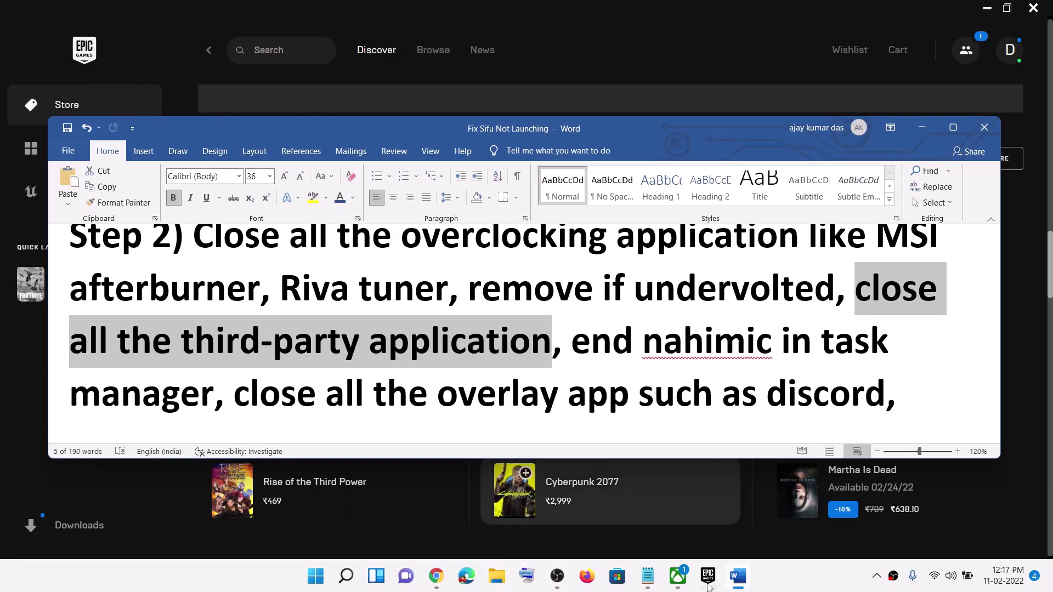
mouse_move(709, 579)
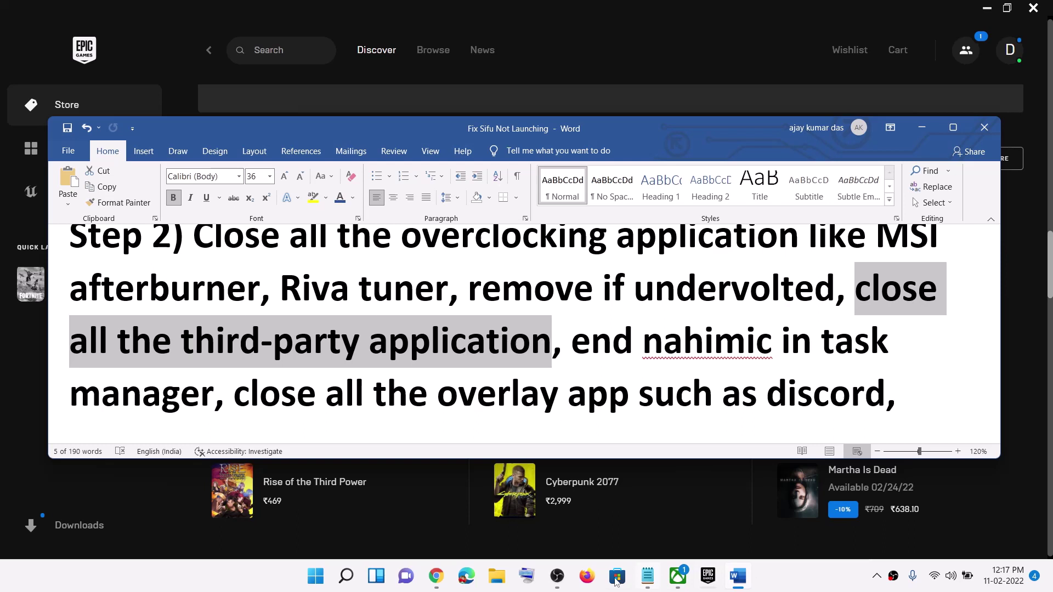
left_click(650, 345)
left_click_drag(643, 346, 772, 347)
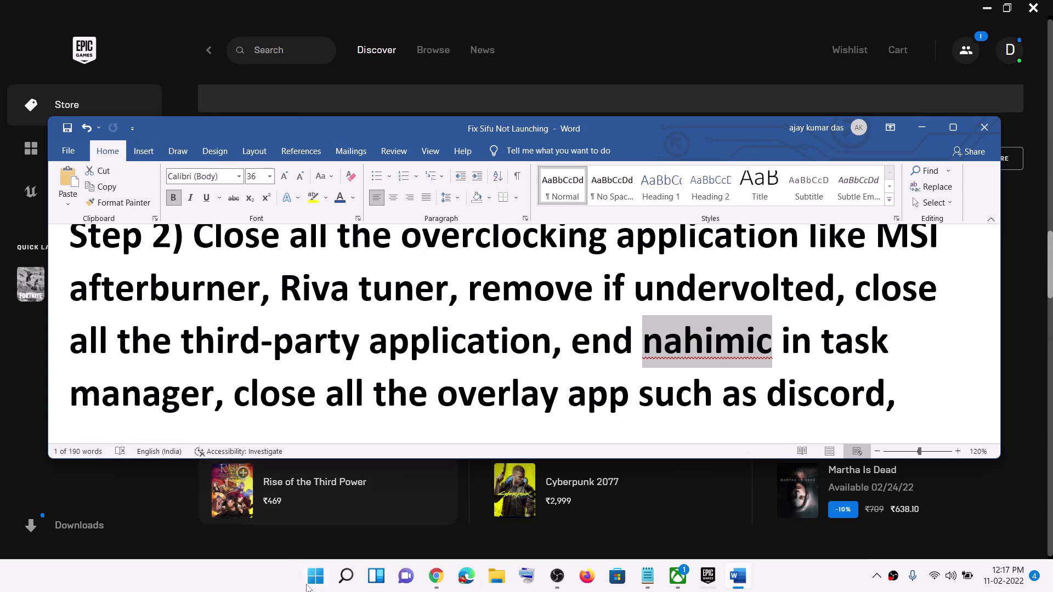
right_click(314, 582)
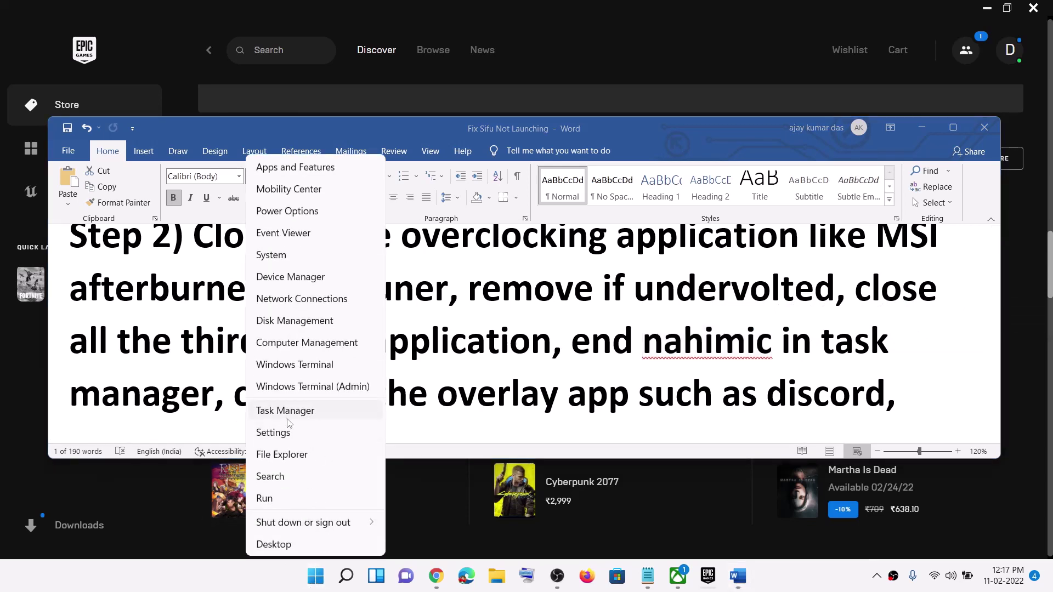
left_click(298, 409)
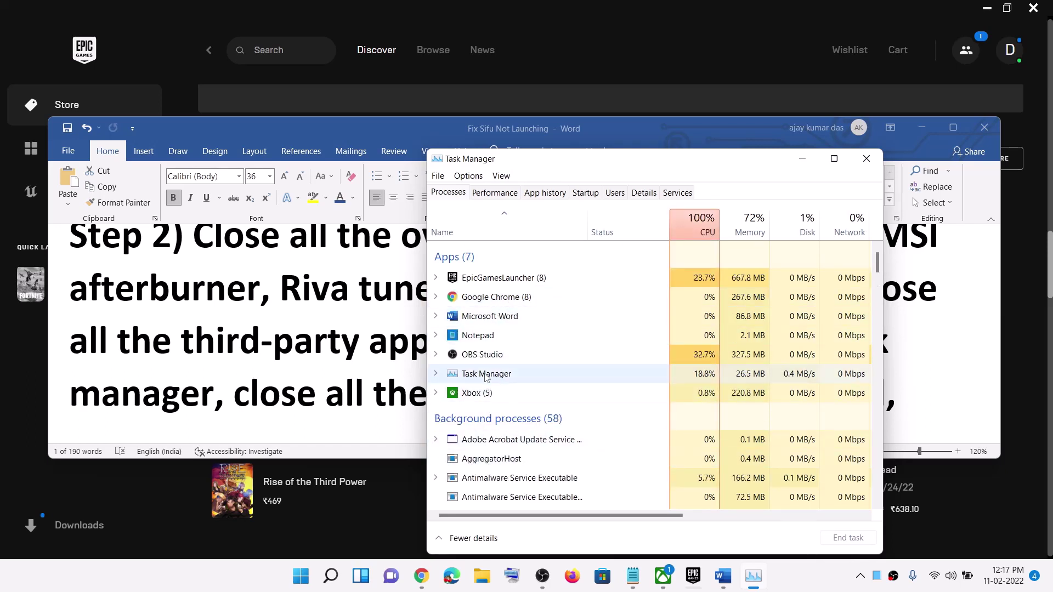
left_click(866, 159)
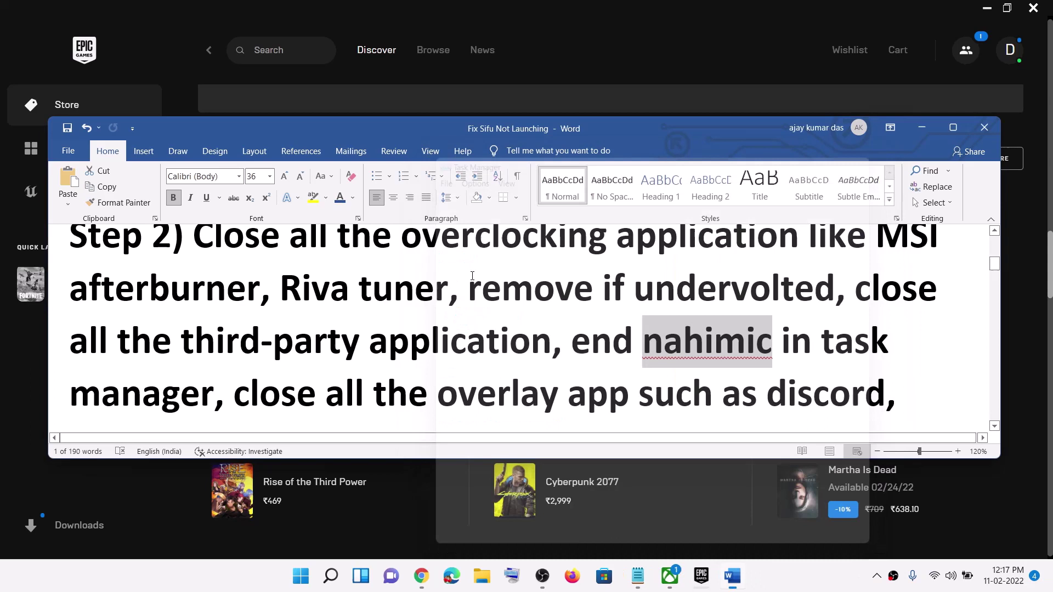
scroll(388, 313, "down", 1)
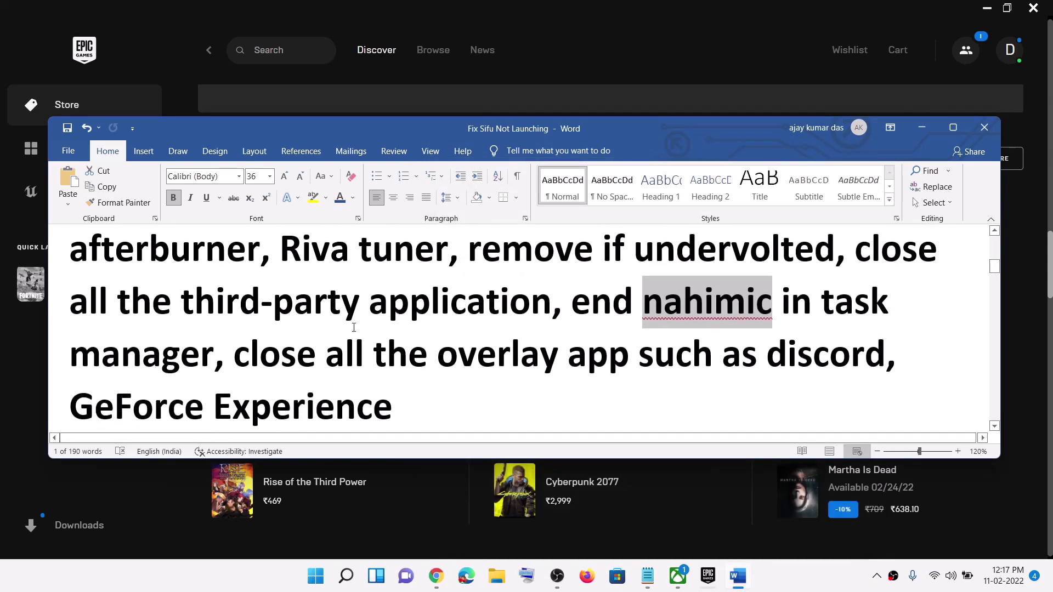
Step: Highlight Step 2's overlay instruction, including Discord and GeForce Experience
left_click_drag(256, 349, 567, 353)
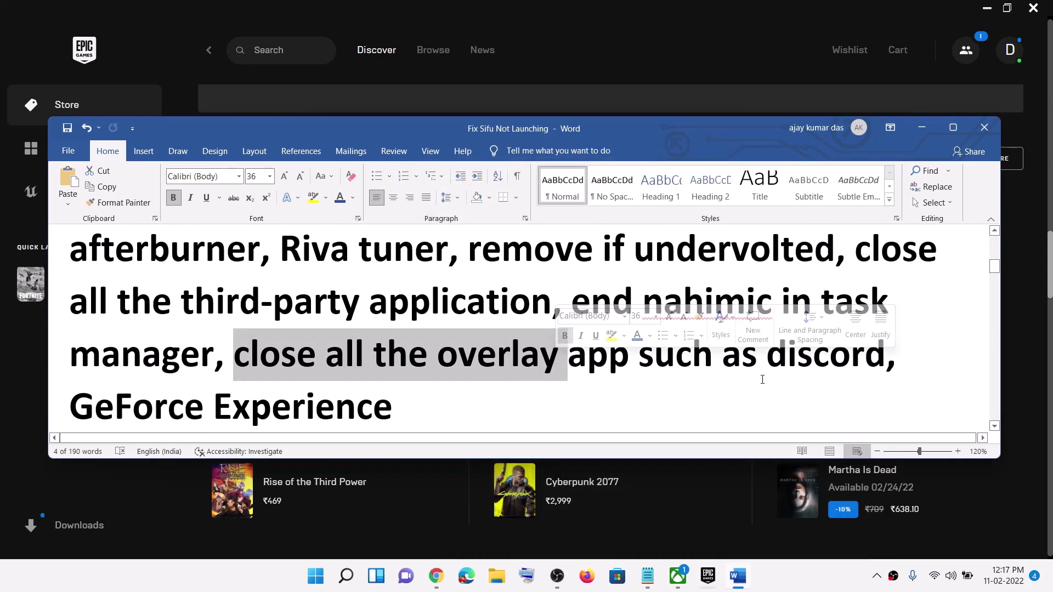
left_click_drag(777, 359, 896, 356)
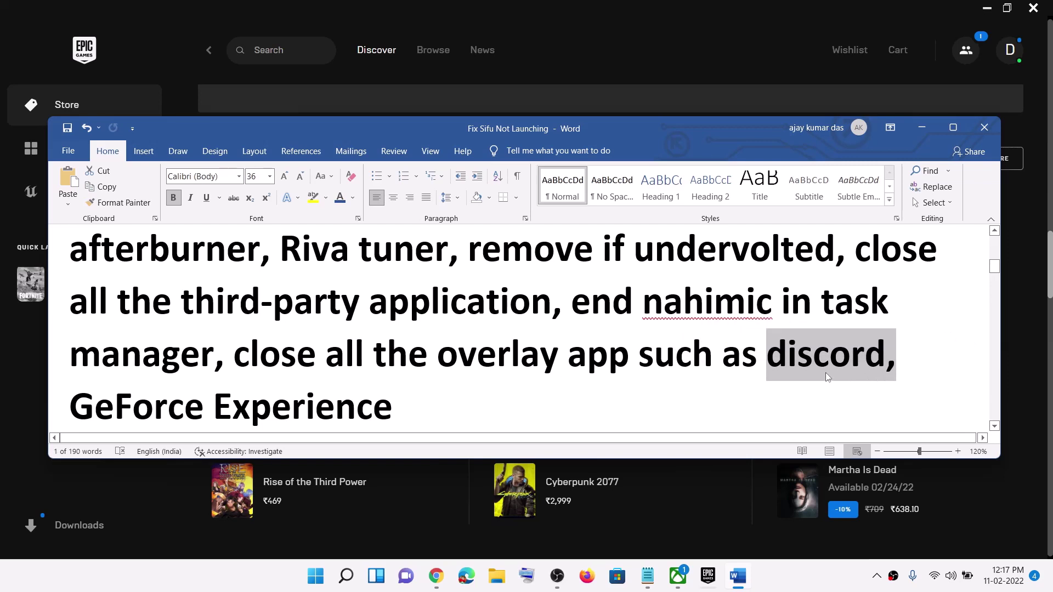
left_click_drag(147, 401, 391, 409)
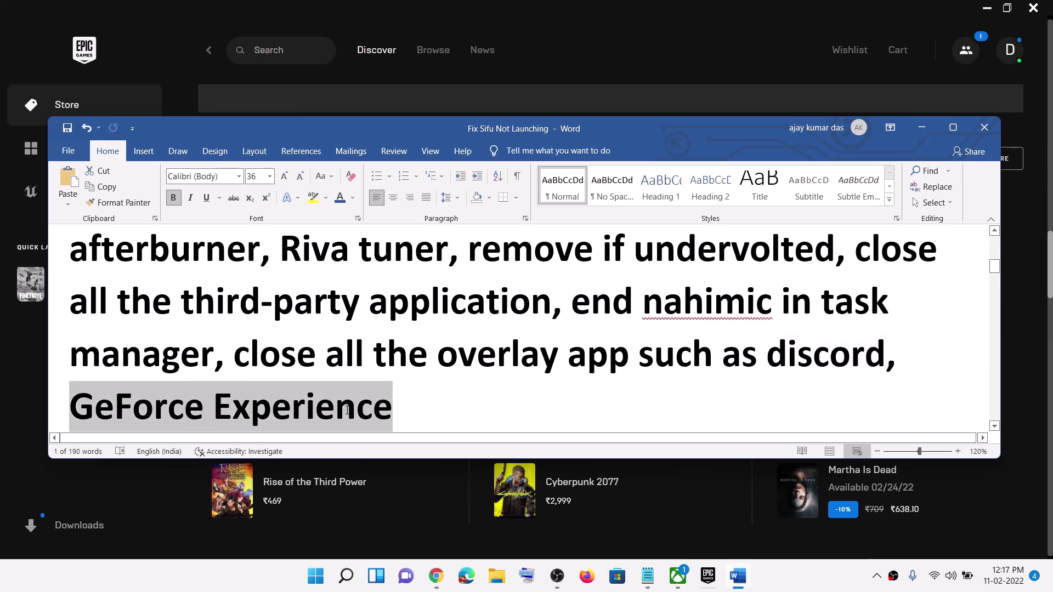
left_click(409, 410)
left_click_drag(403, 403, 234, 356)
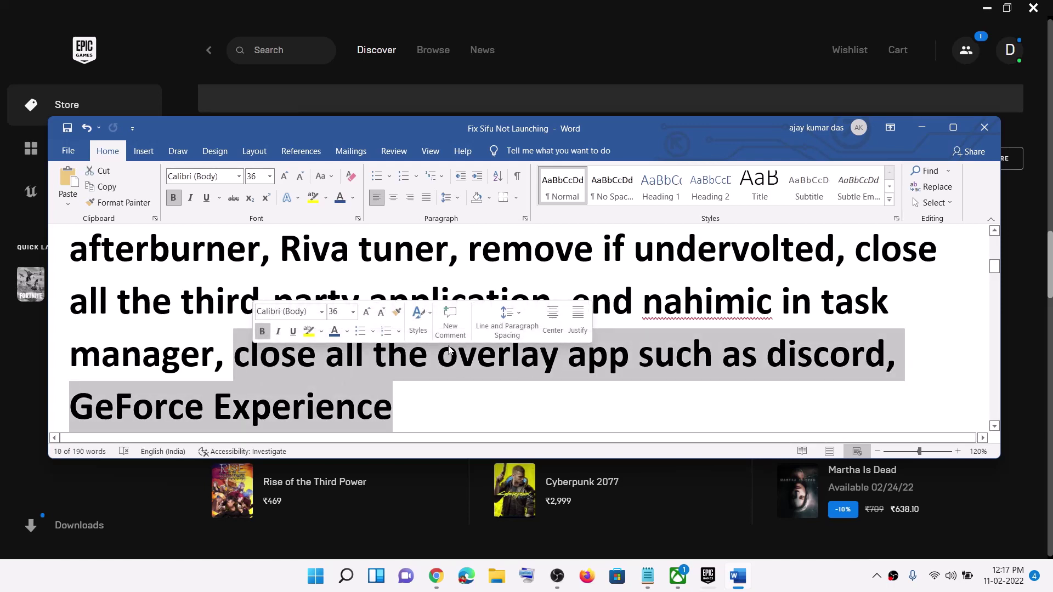
Step: Highlight "clean installation of graphics" and the Nvidia drivers link in Step 3
scroll(284, 332, "down", 3)
scroll(284, 332, "down", 2)
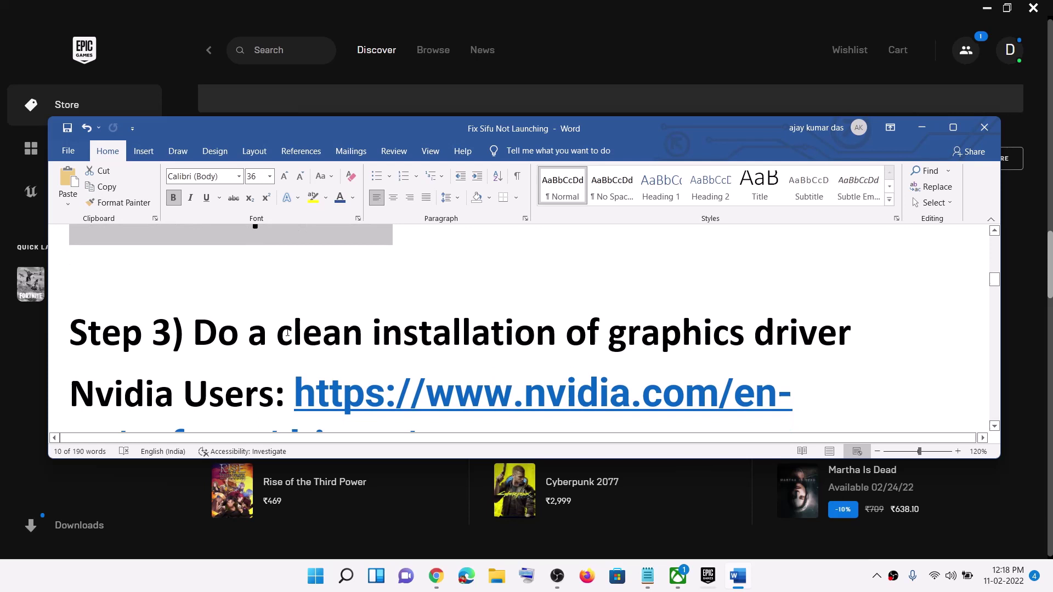
left_click_drag(294, 296, 682, 296)
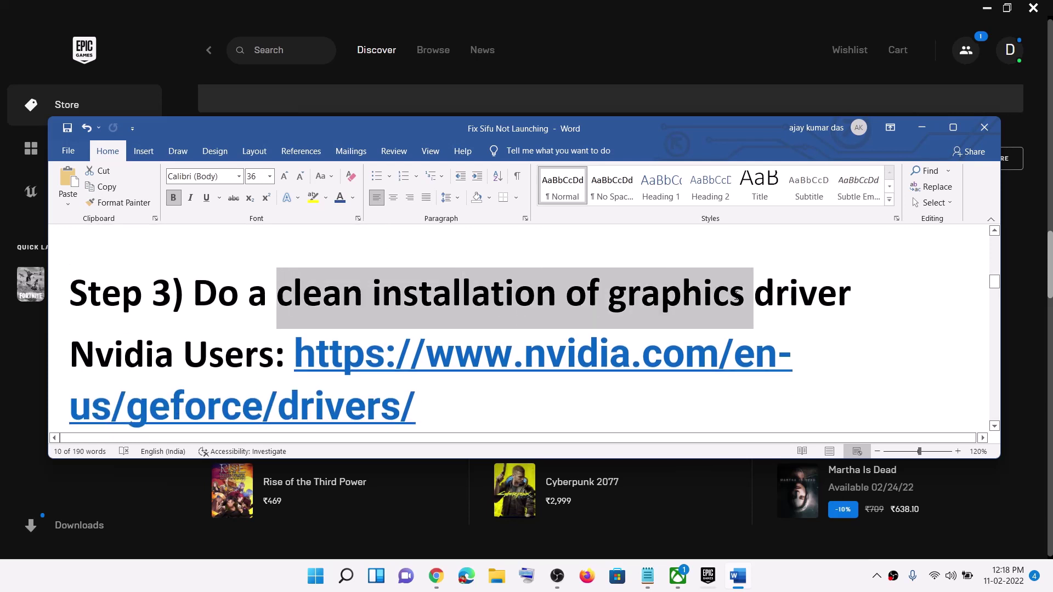
scroll(400, 351, "down", 1)
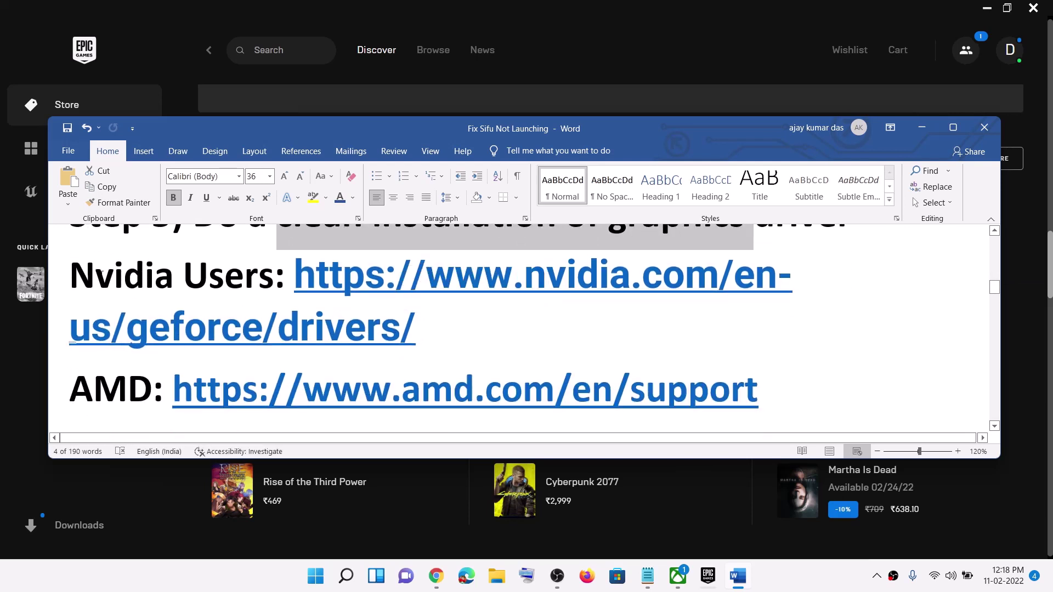
left_click_drag(70, 277, 252, 280)
left_click_drag(415, 322, 382, 328)
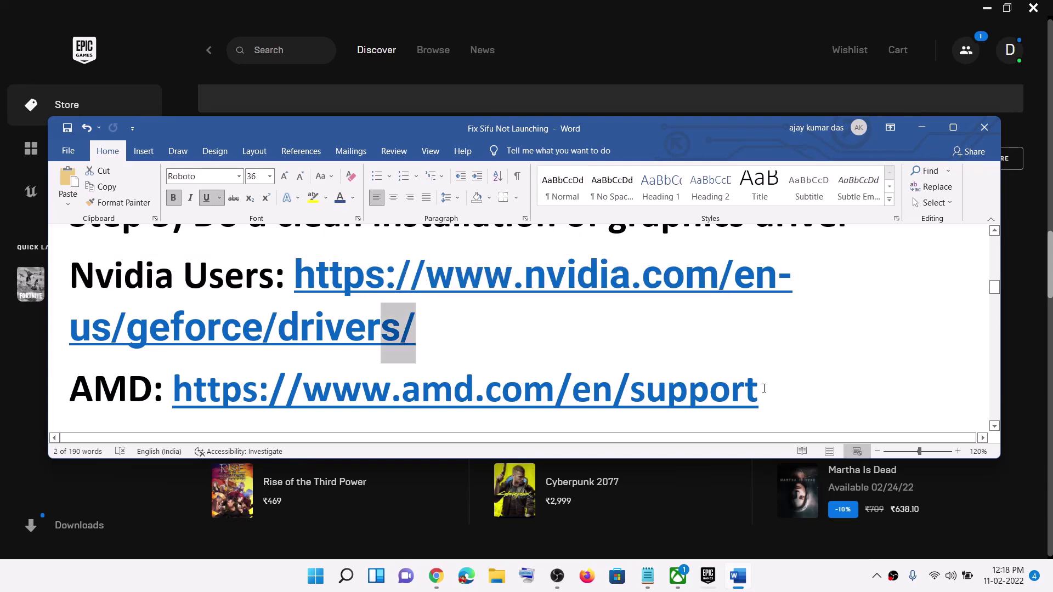
left_click_drag(741, 389, 765, 537)
left_click(796, 573)
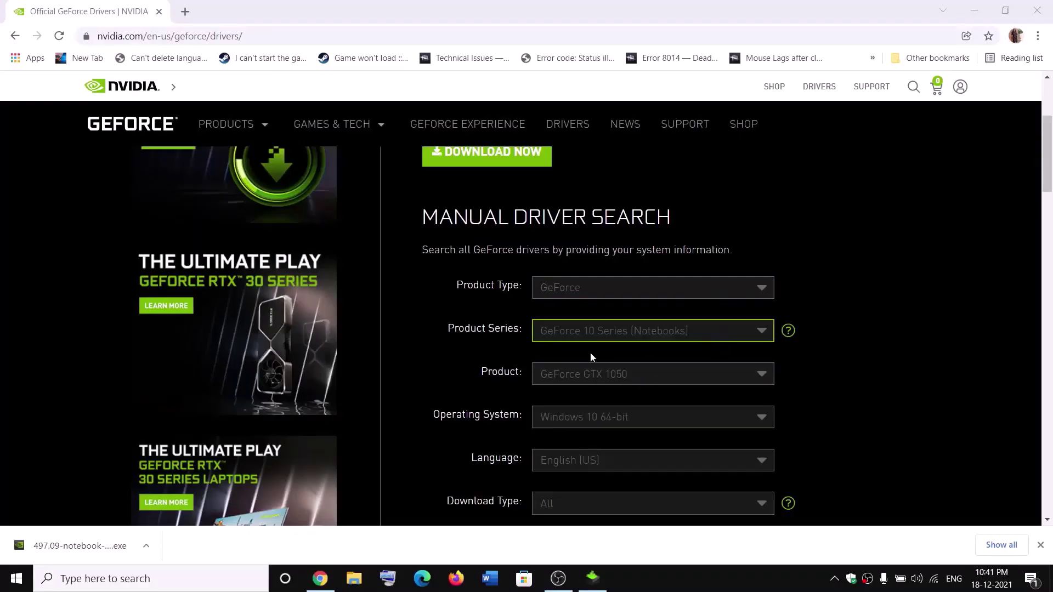
Step: Search NVIDIA drivers with Windows 10 64-bit and download Game Ready driver 497.09
scroll(629, 345, "down", 1)
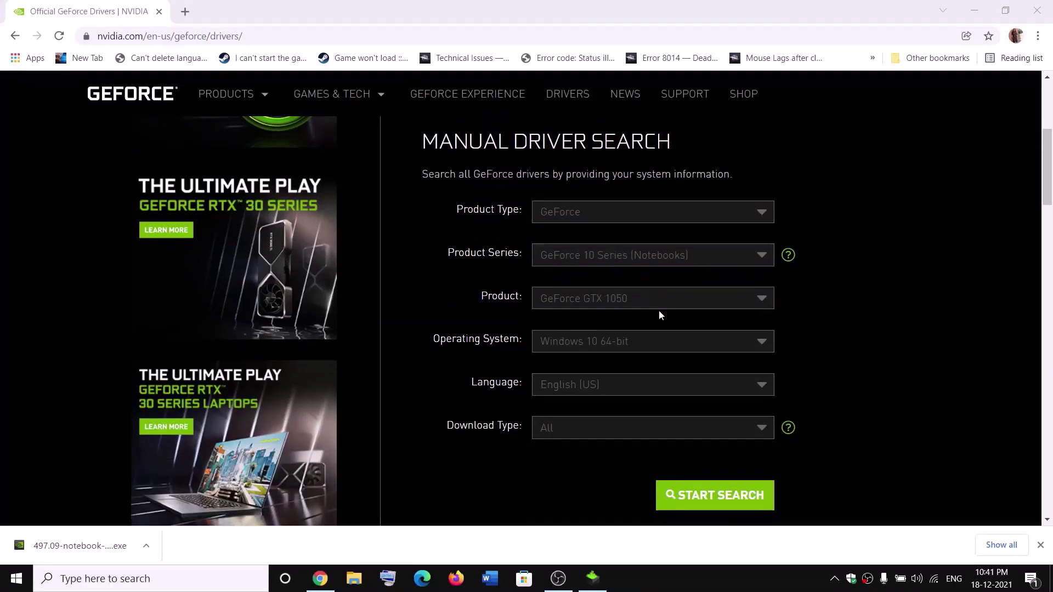
left_click(592, 344)
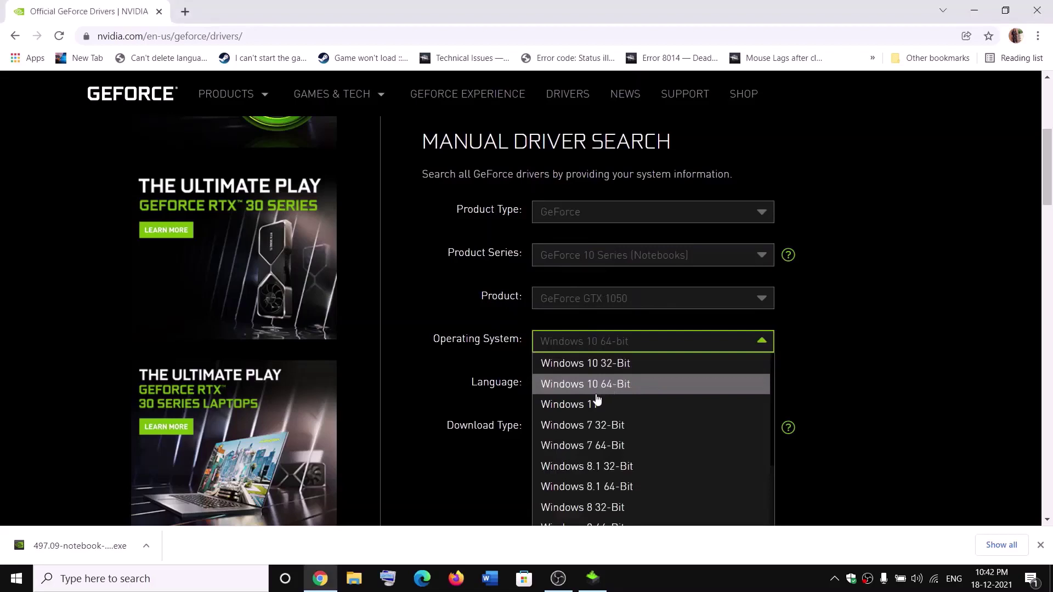
left_click(490, 392)
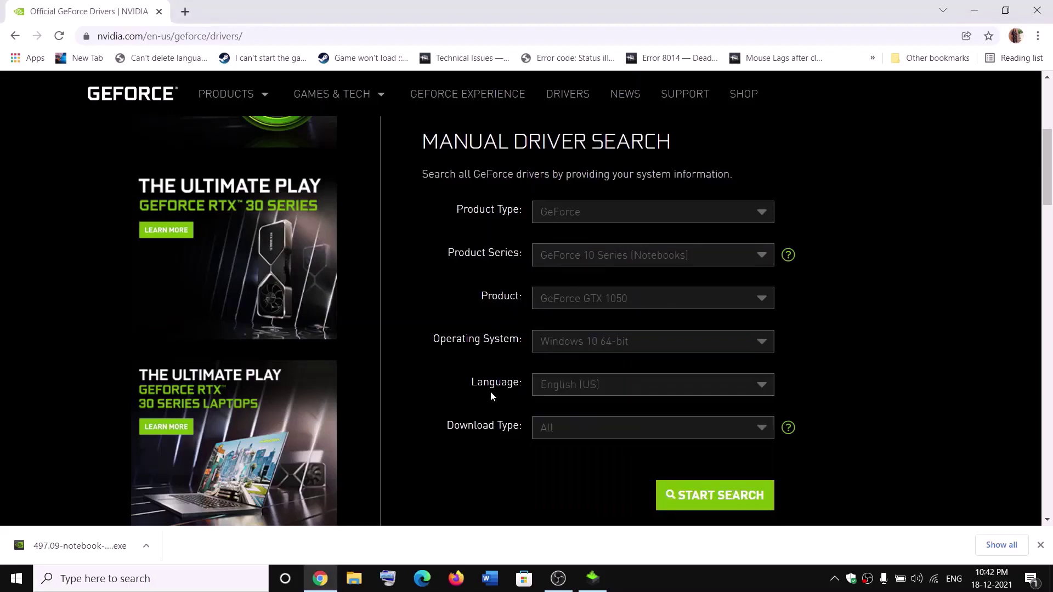
left_click(723, 505)
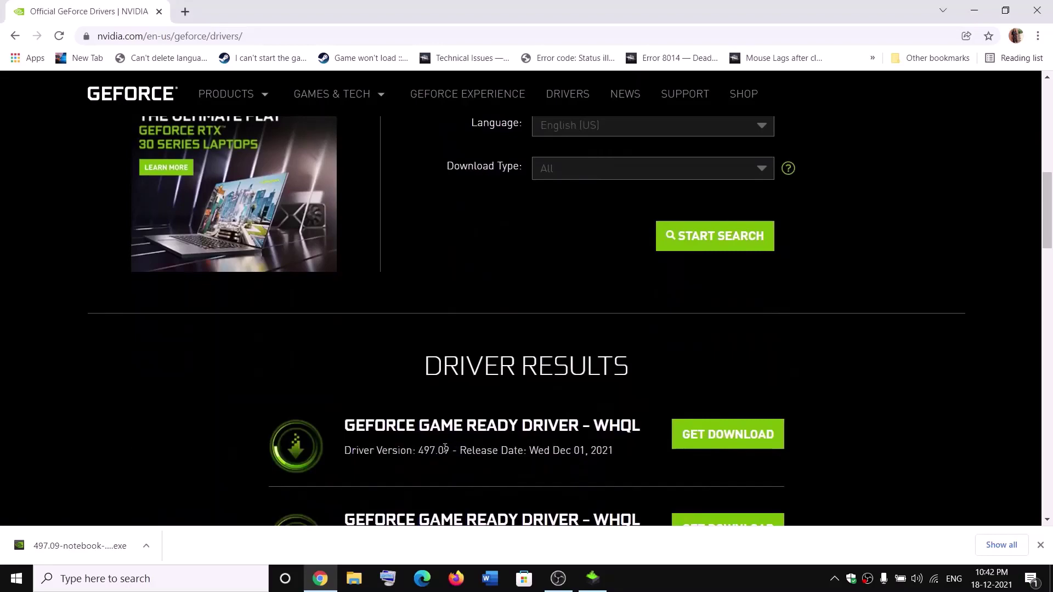
left_click_drag(444, 448, 588, 450)
left_click(712, 447)
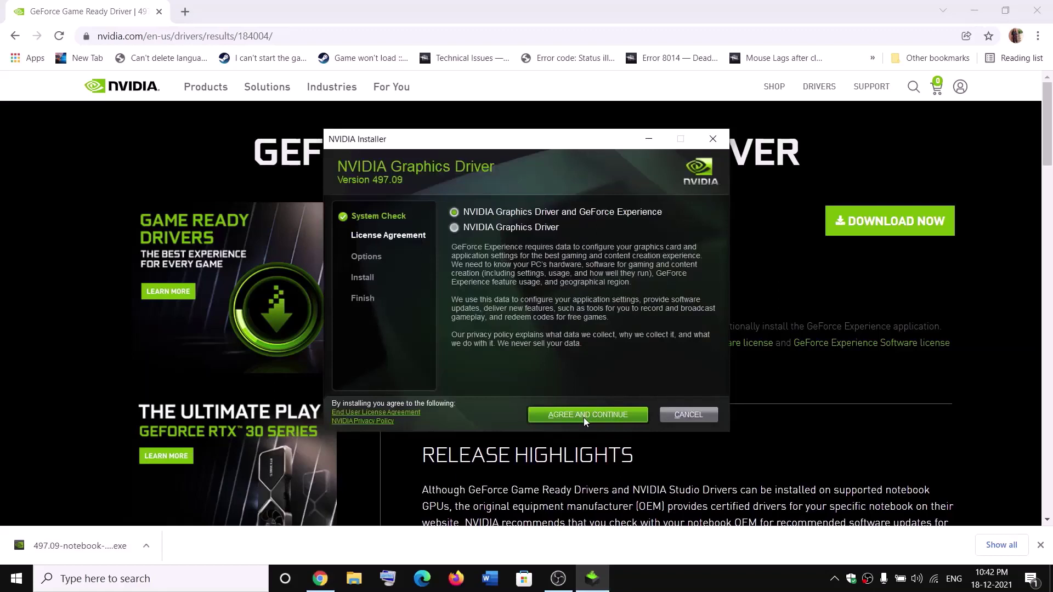
Step: Accept the license and run a Custom (Advanced) clean install of driver 497.09
left_click(584, 416)
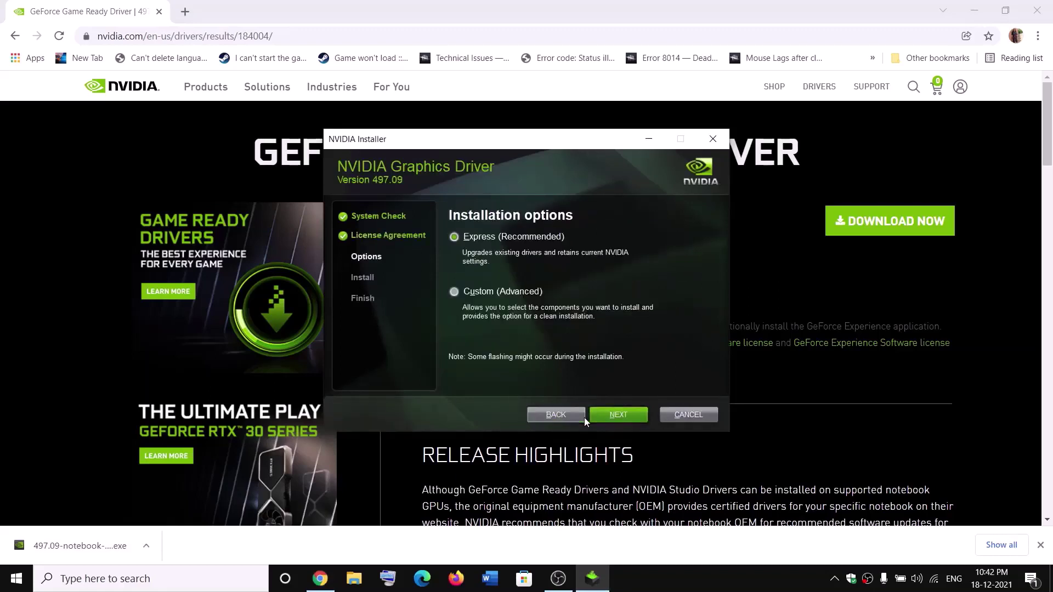
left_click(491, 291)
left_click(611, 414)
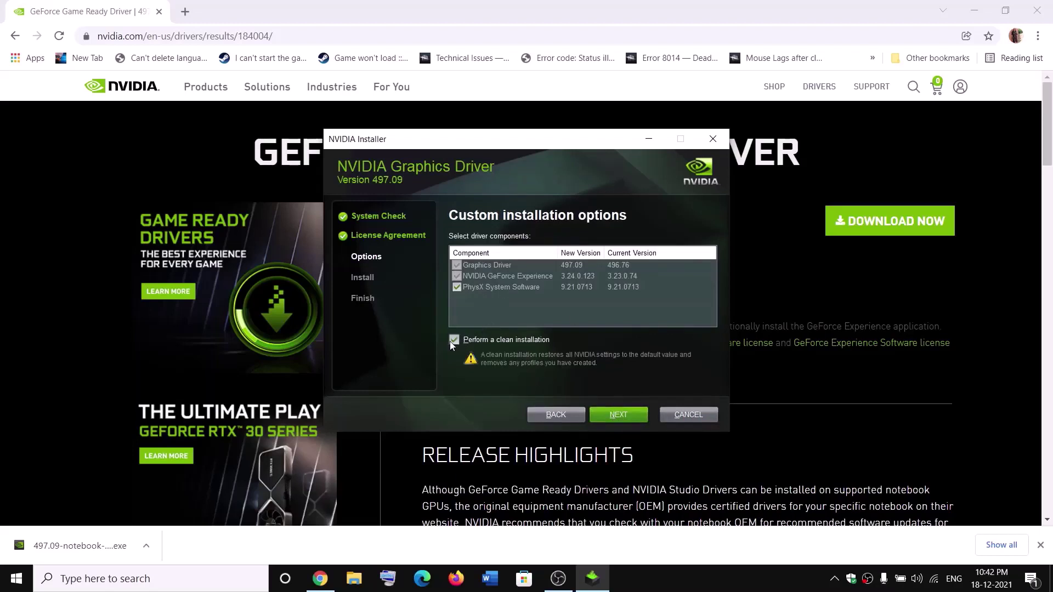
left_click(628, 411)
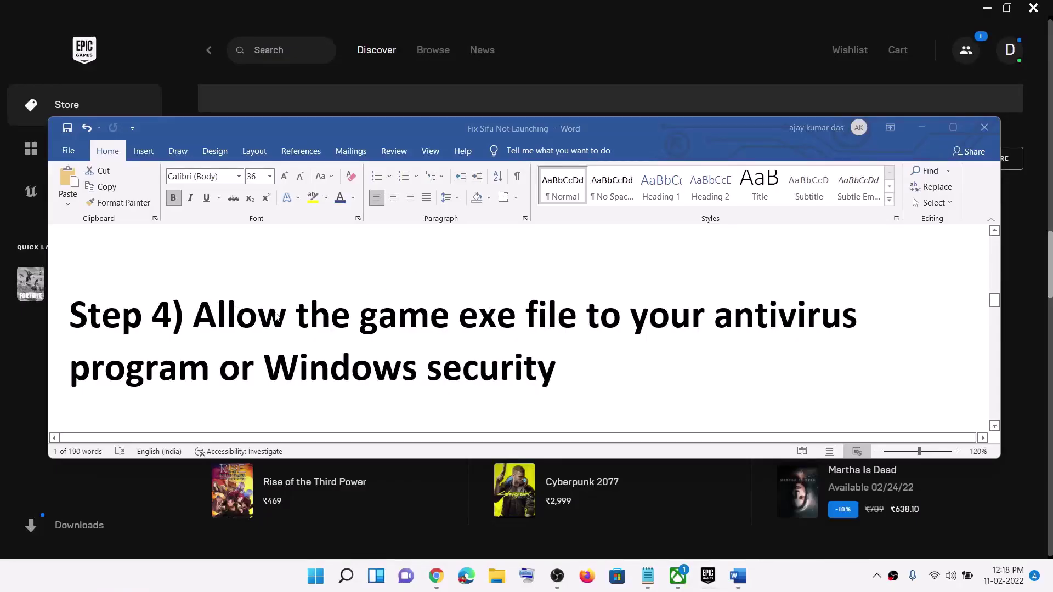
Step: Highlight Step 4's antivirus and Windows security text, then minimize the checklist
left_click(210, 311)
left_click_drag(234, 310, 700, 357)
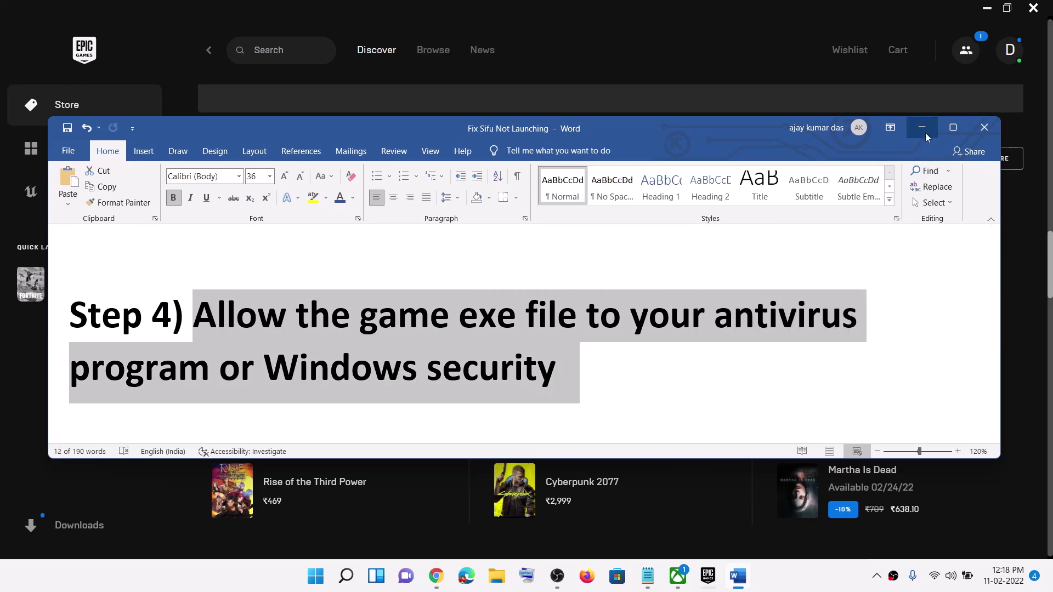
left_click(922, 129)
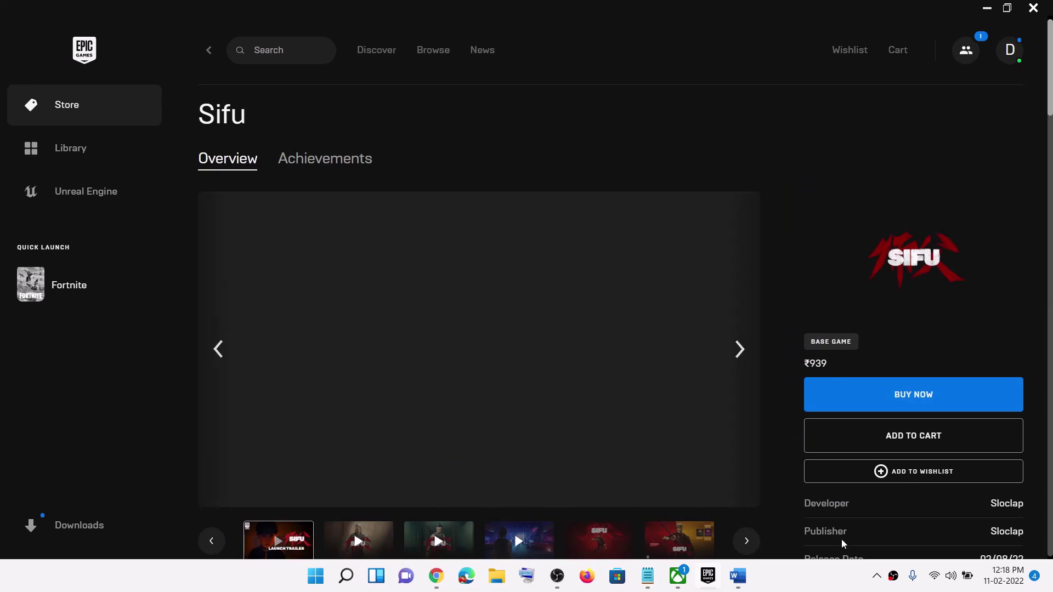
left_click(731, 581)
left_click(622, 317)
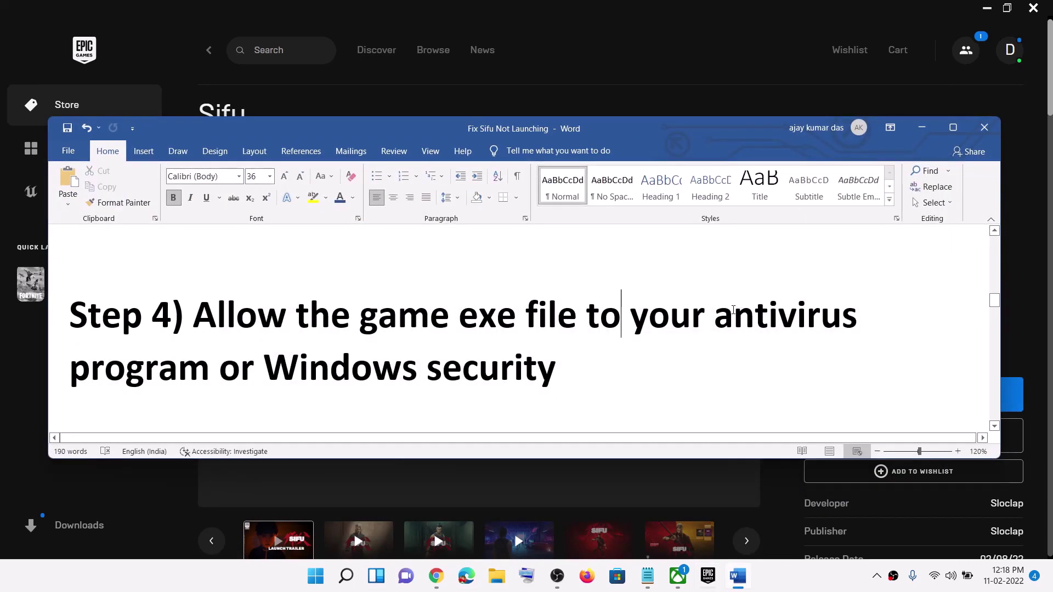
left_click_drag(712, 316, 536, 382)
left_click(922, 127)
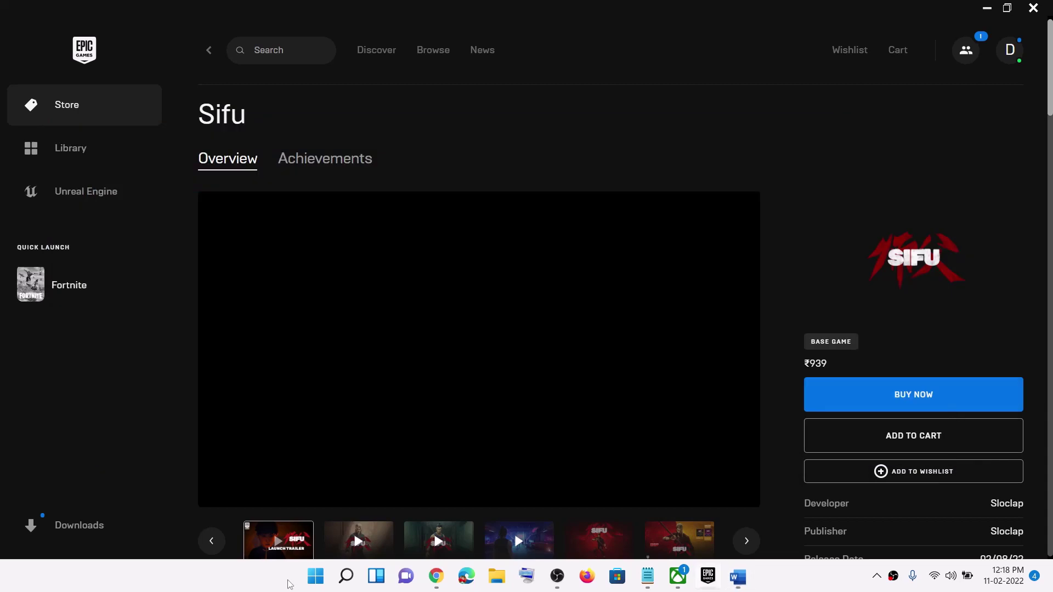
Step: Open Settings > Privacy & security > Windows Security and launch the Windows Security app
left_click(315, 576)
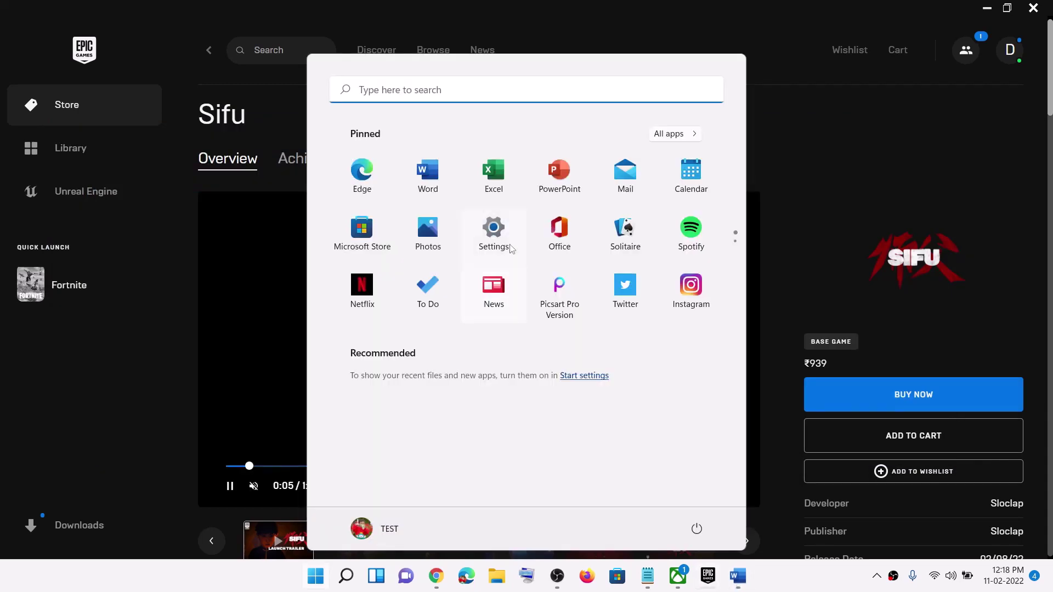
left_click(509, 247)
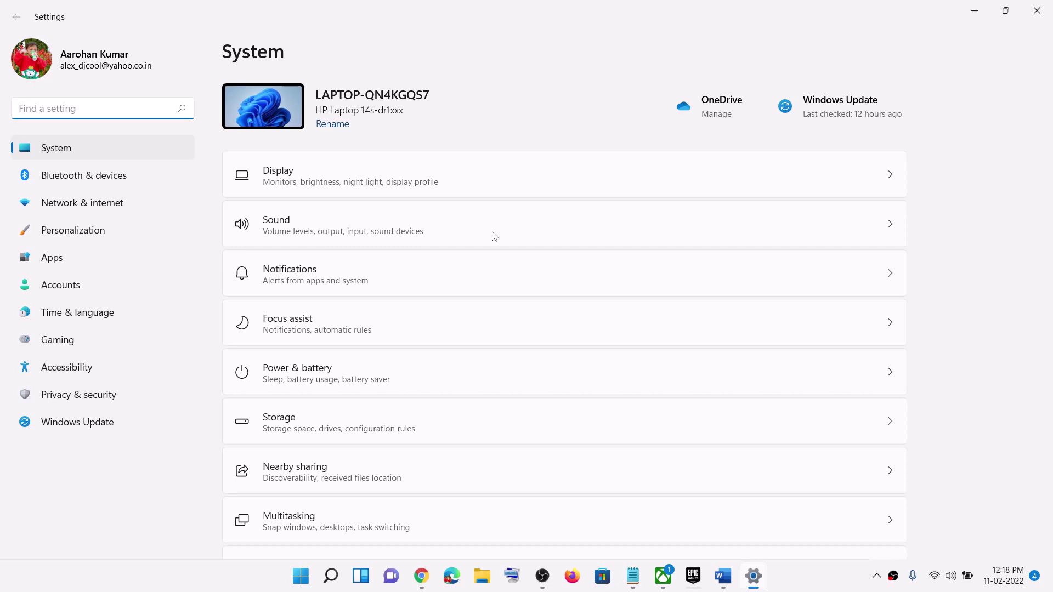
left_click(49, 403)
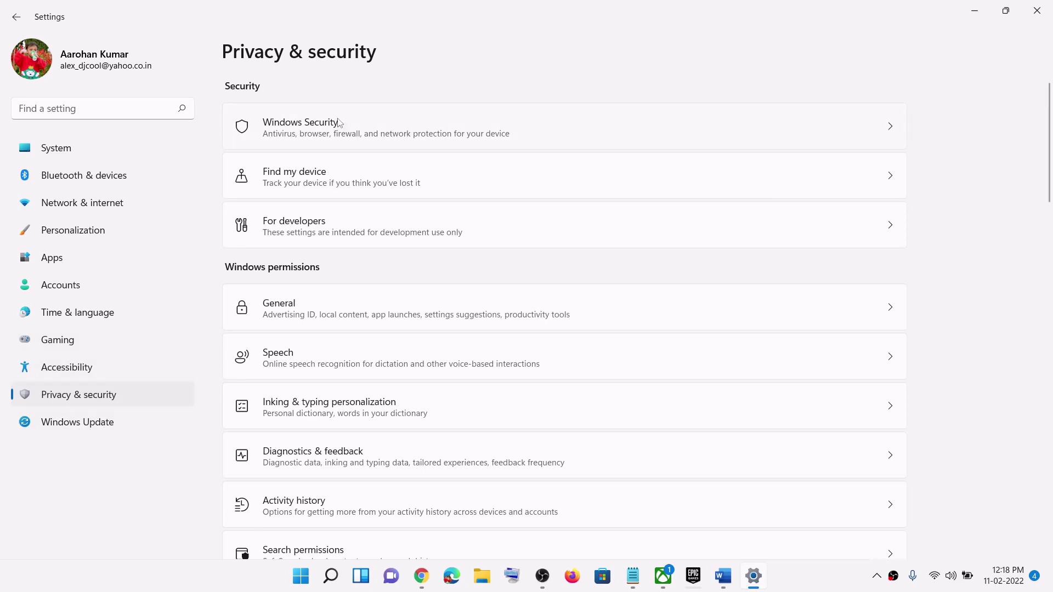
left_click(349, 137)
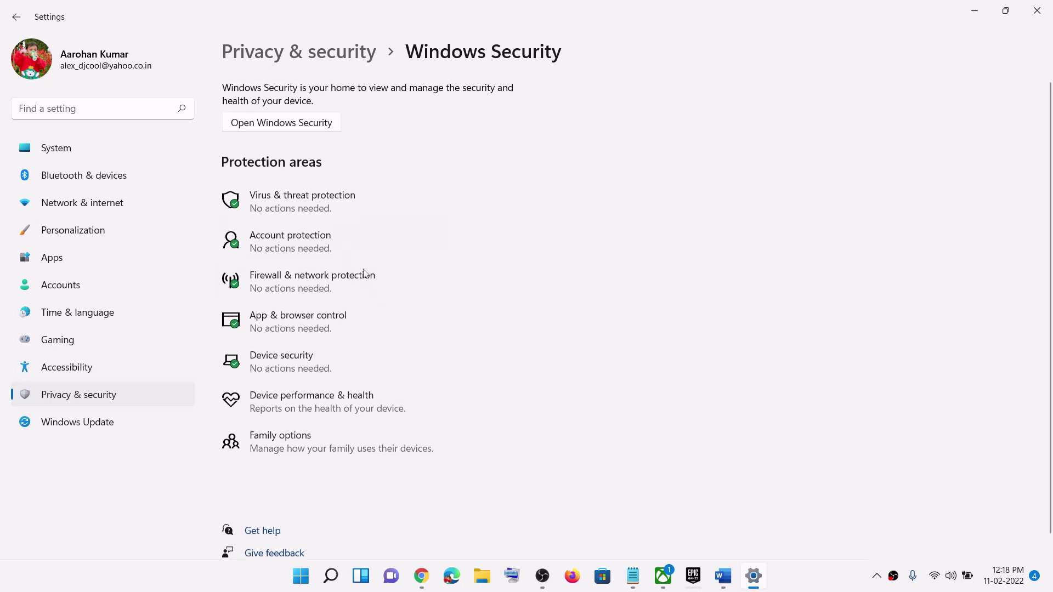
left_click(305, 205)
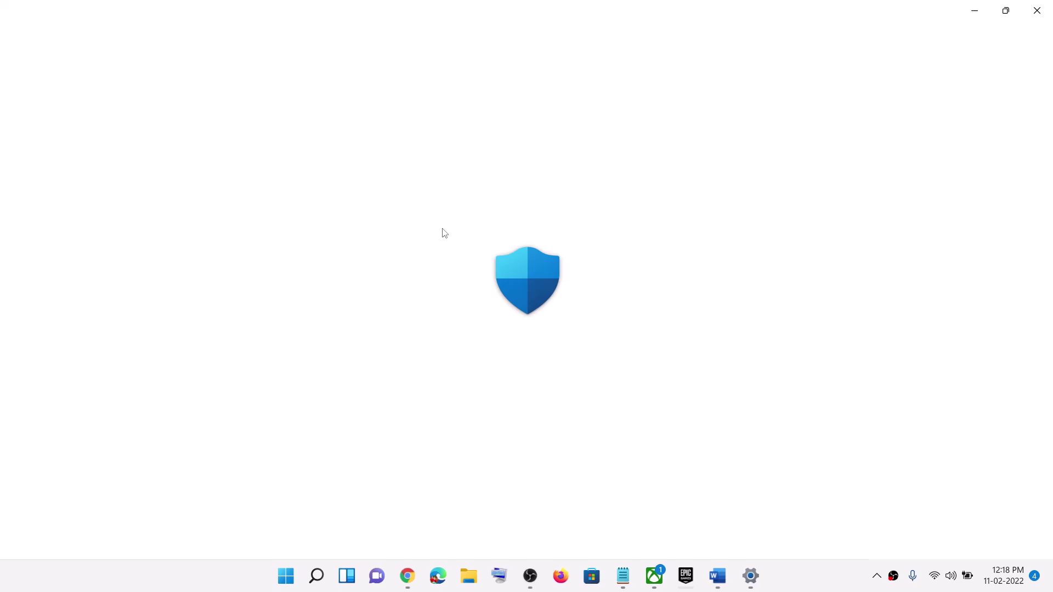
Step: Open Ransomware protection's Controlled folder access allowed-apps list, approving the permission prompt
scroll(392, 416, "down", 2)
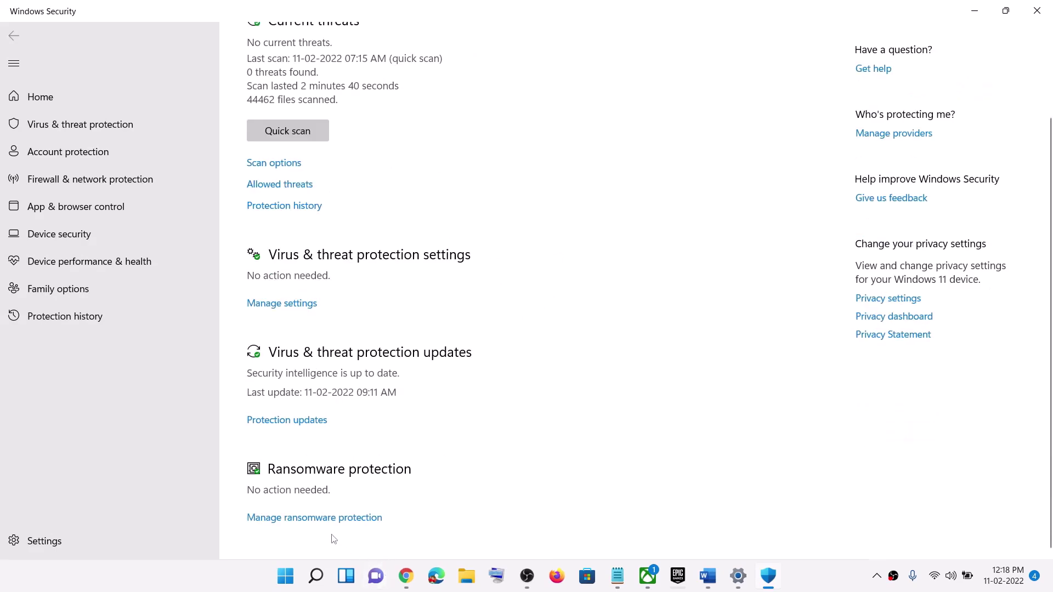
left_click(337, 520)
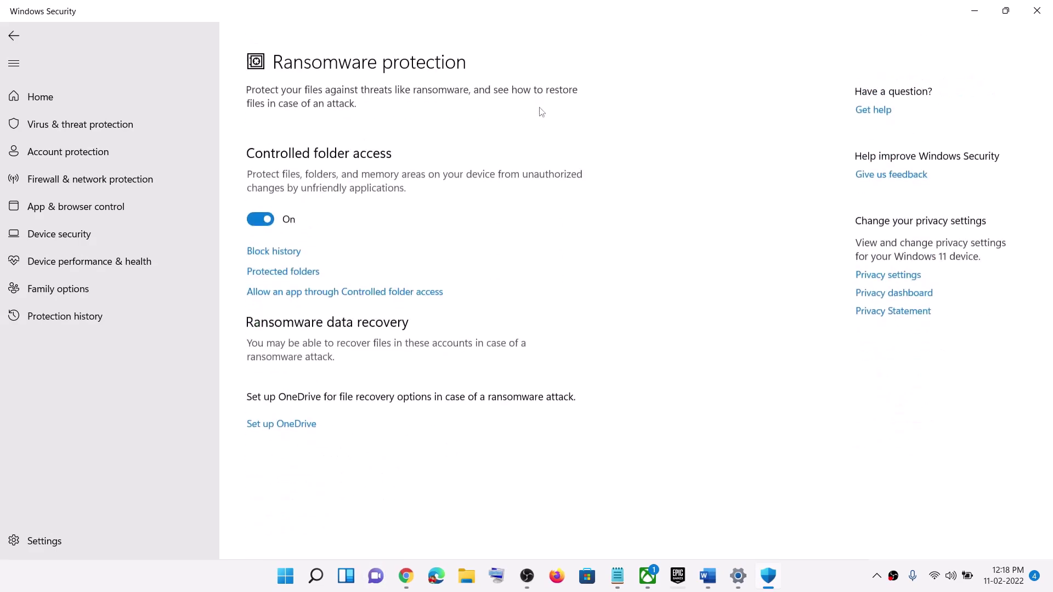
left_click(351, 281)
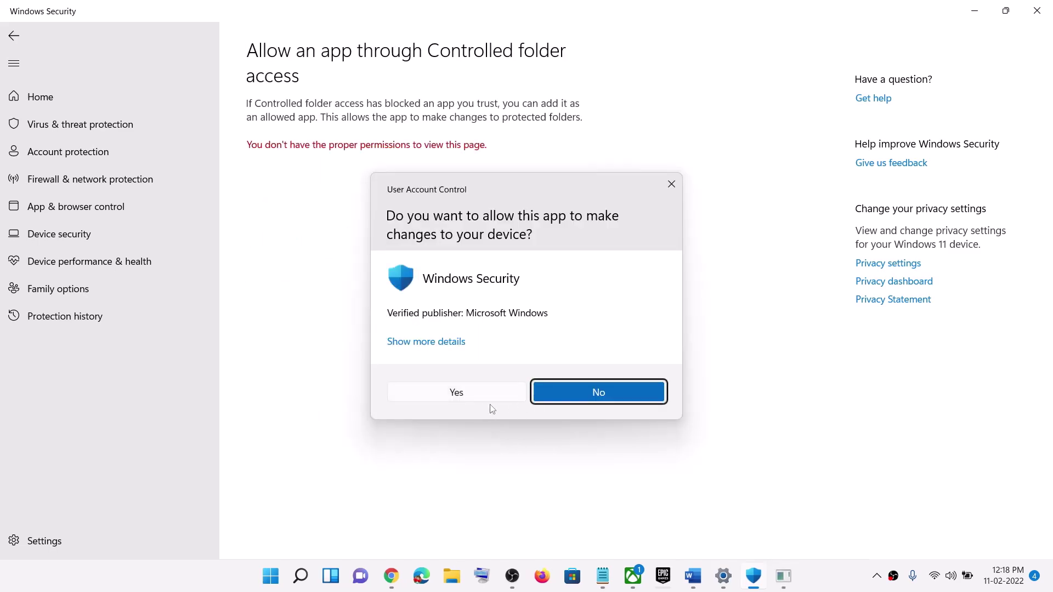
left_click(489, 393)
scroll(392, 176, "down", 2)
scroll(392, 176, "up", 1)
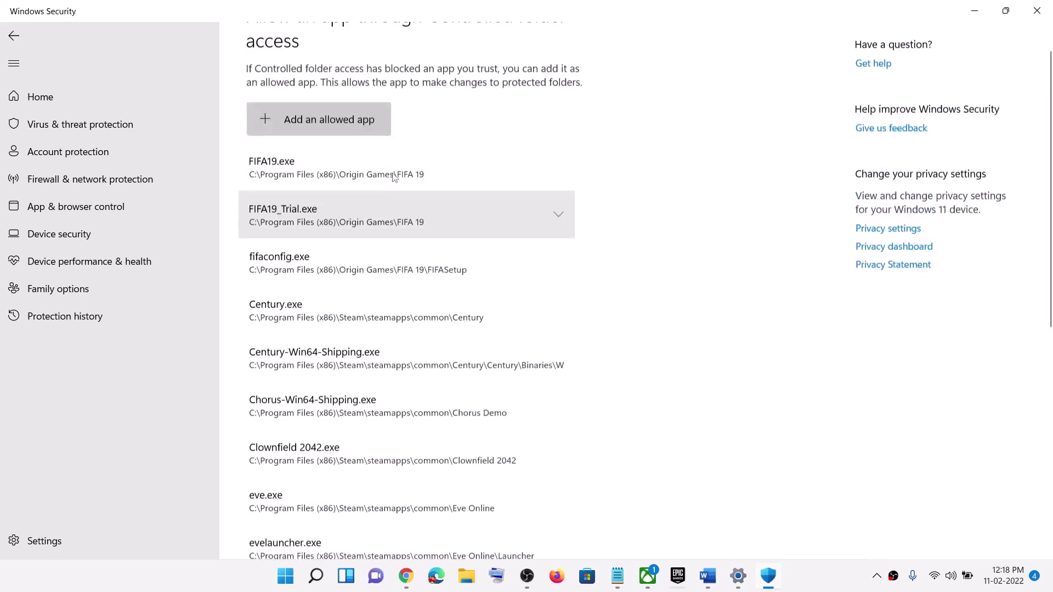
scroll(393, 177, "up", 1)
Step: Browse to C:\Program Files\Epic Games for an allowed app, then close without adding it
left_click(347, 157)
left_click(310, 211)
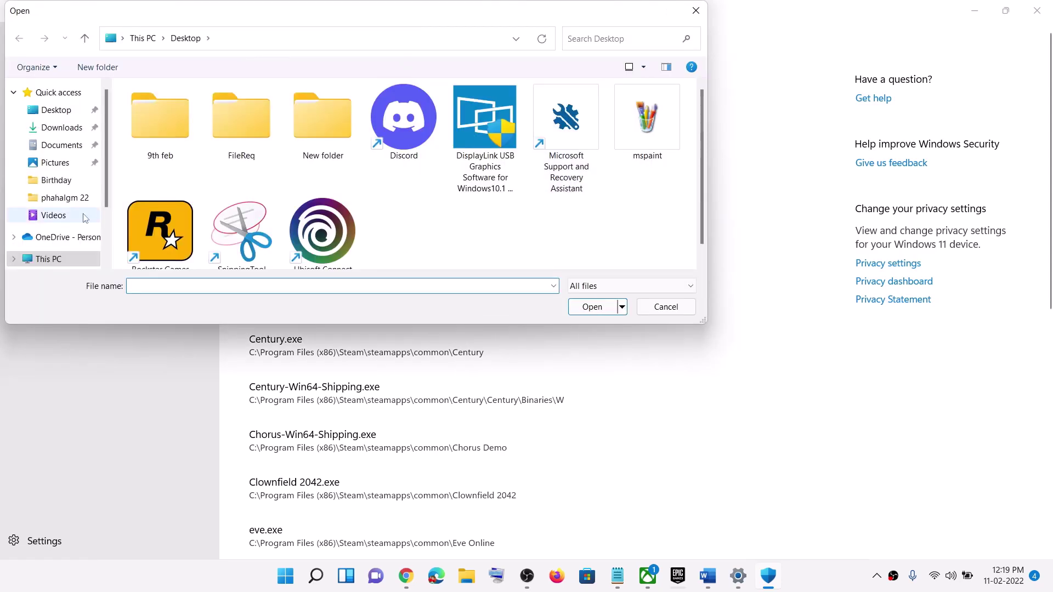
left_click(48, 258)
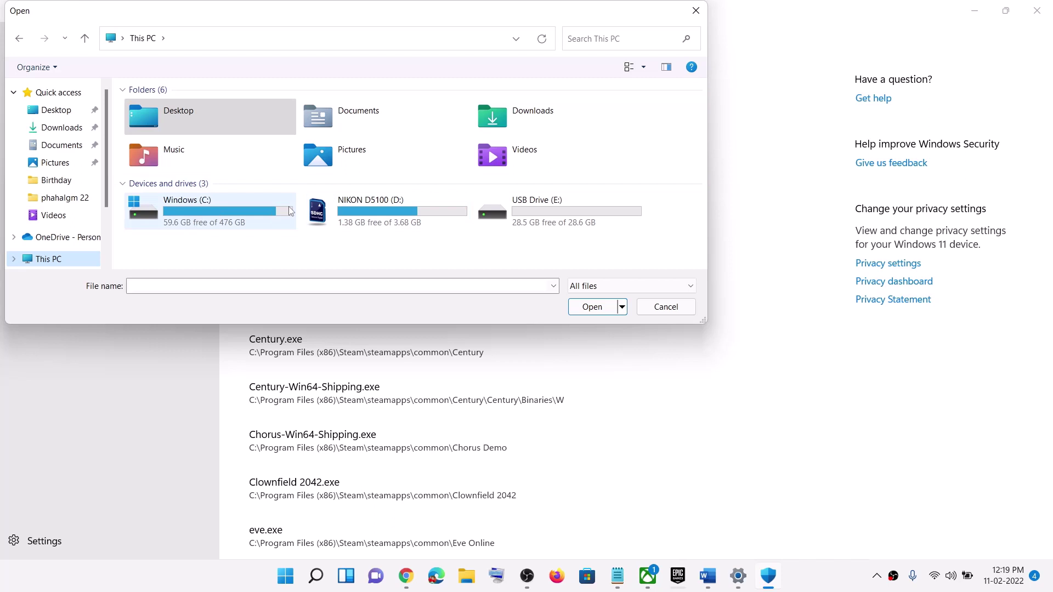
double_click(204, 223)
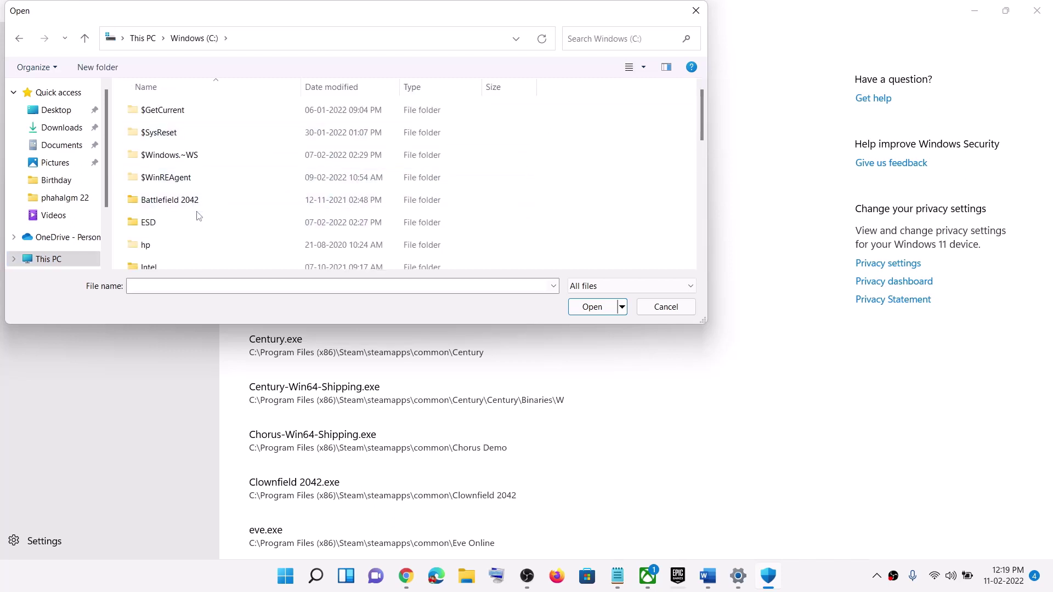
scroll(208, 213, "down", 2)
scroll(209, 190, "down", 1)
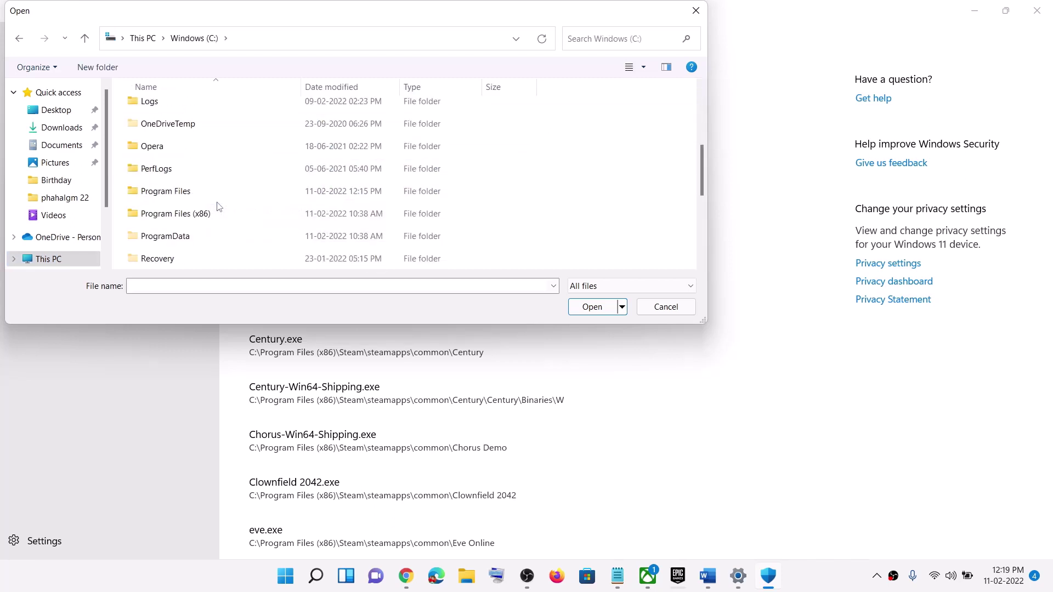
double_click(167, 192)
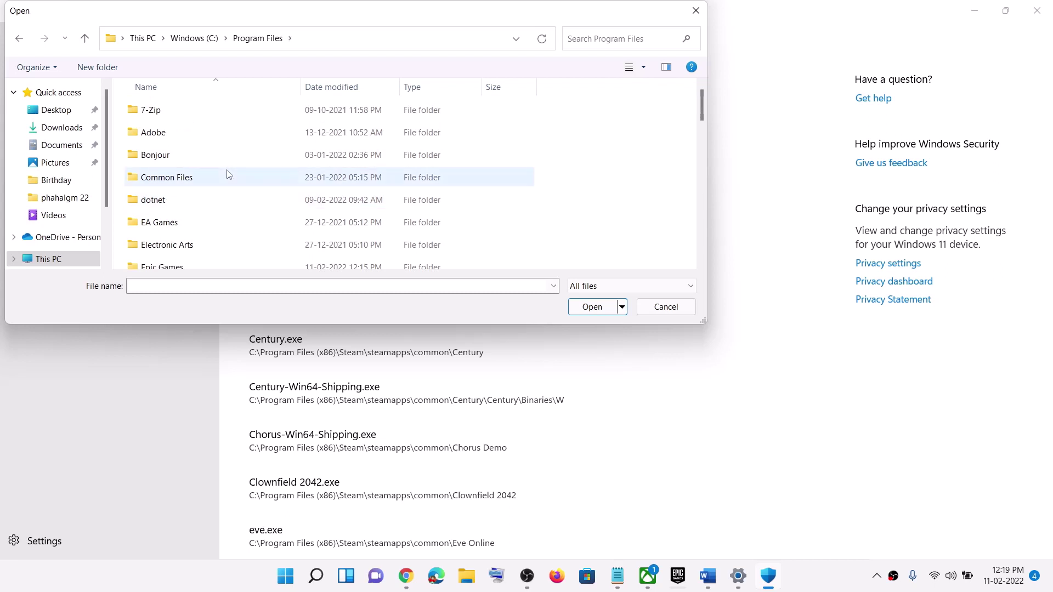
scroll(227, 175, "down", 1)
left_click(174, 216)
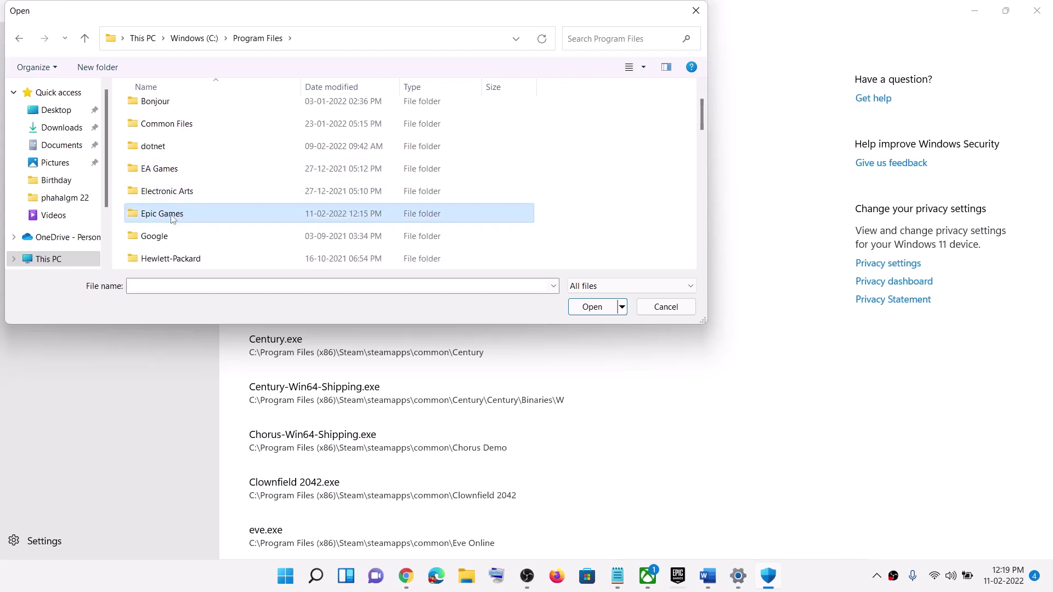
double_click(172, 215)
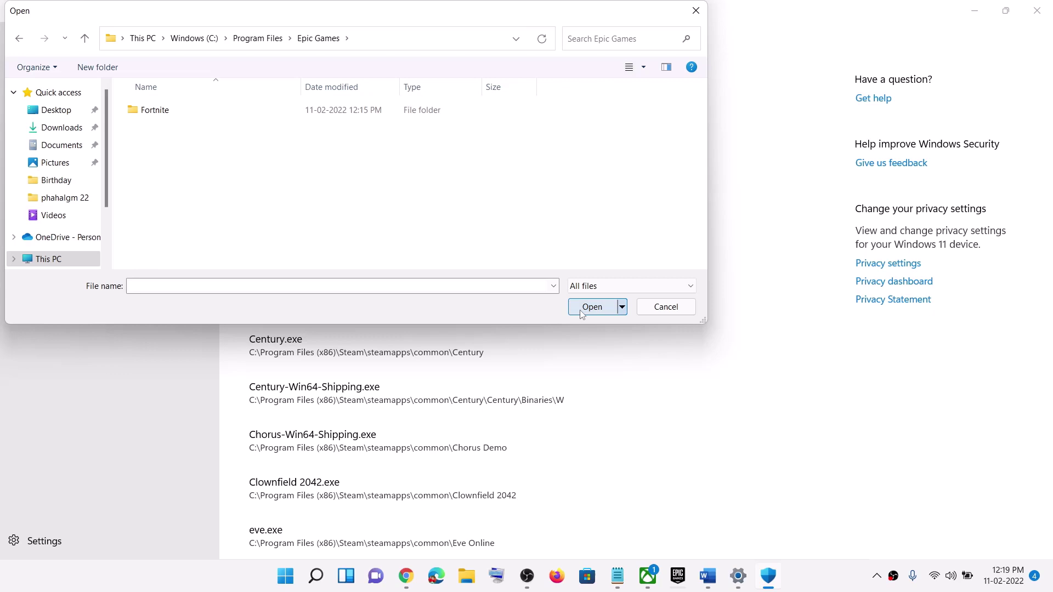
left_click(696, 10)
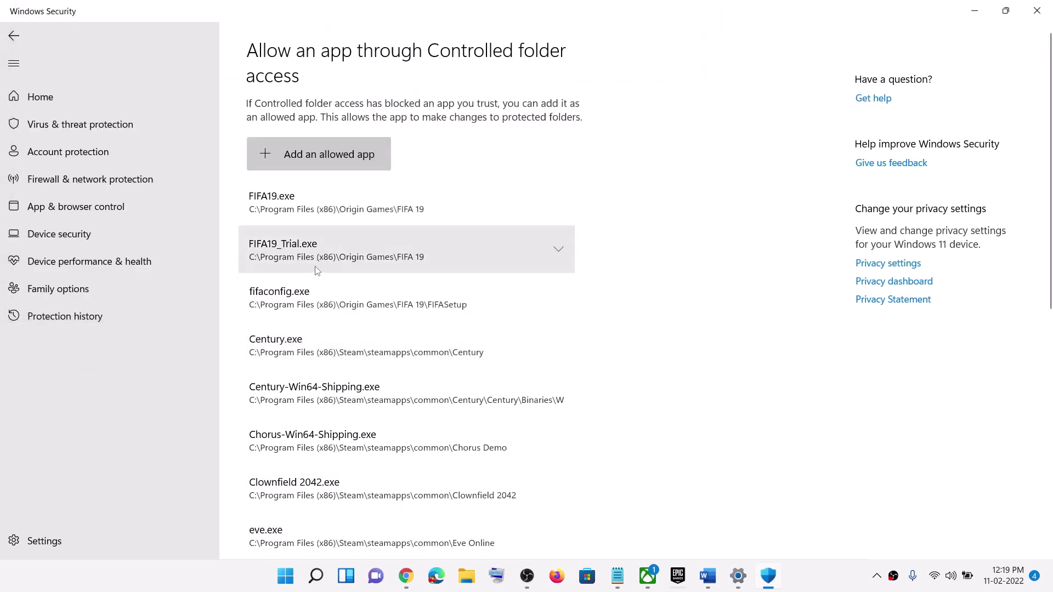
left_click(1036, 11)
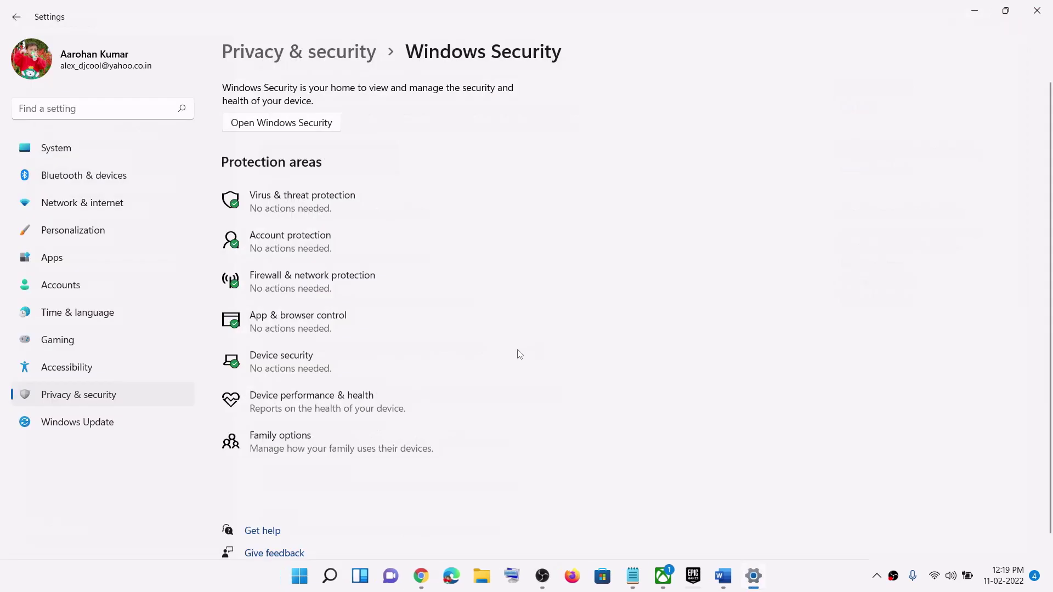
Step: Highlight Step 5's run-as-administrator instruction, then open This PC in File Explorer
key("alt+F4")
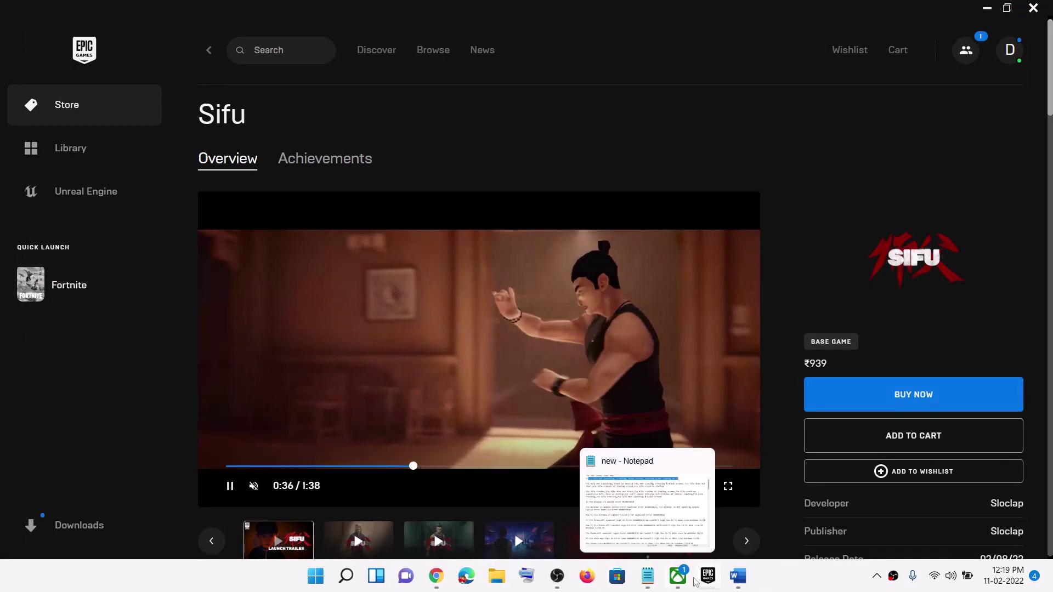
left_click(738, 576)
scroll(418, 340, "down", 5)
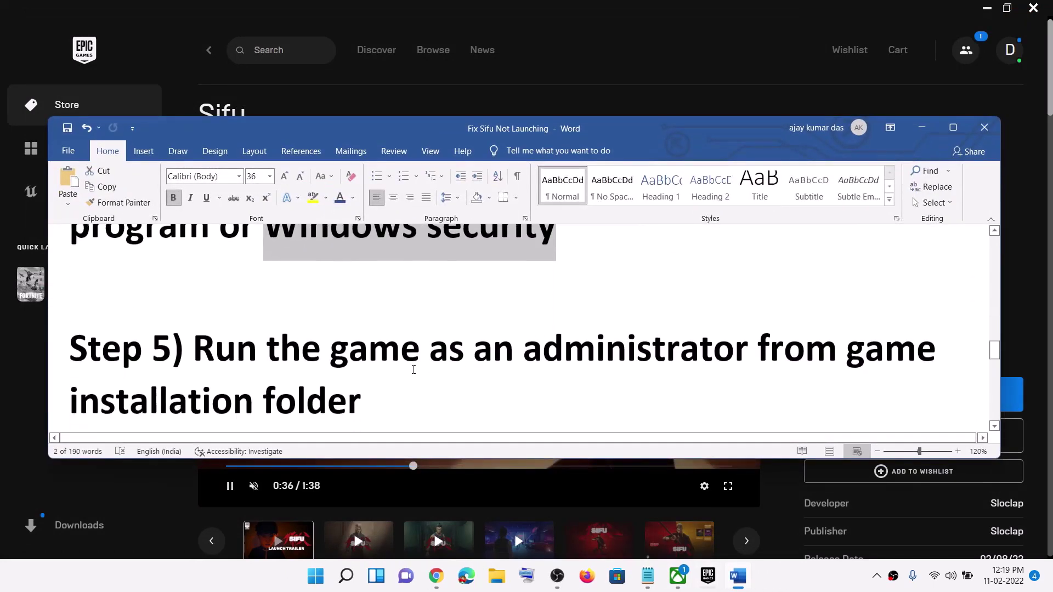
left_click_drag(267, 334, 758, 336)
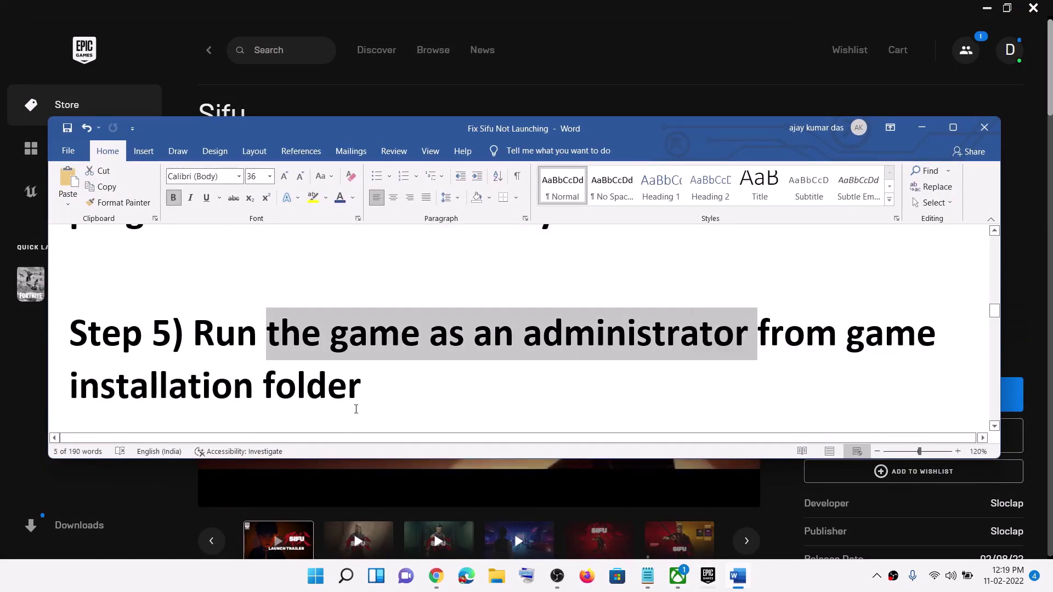
left_click_drag(395, 391, 200, 329)
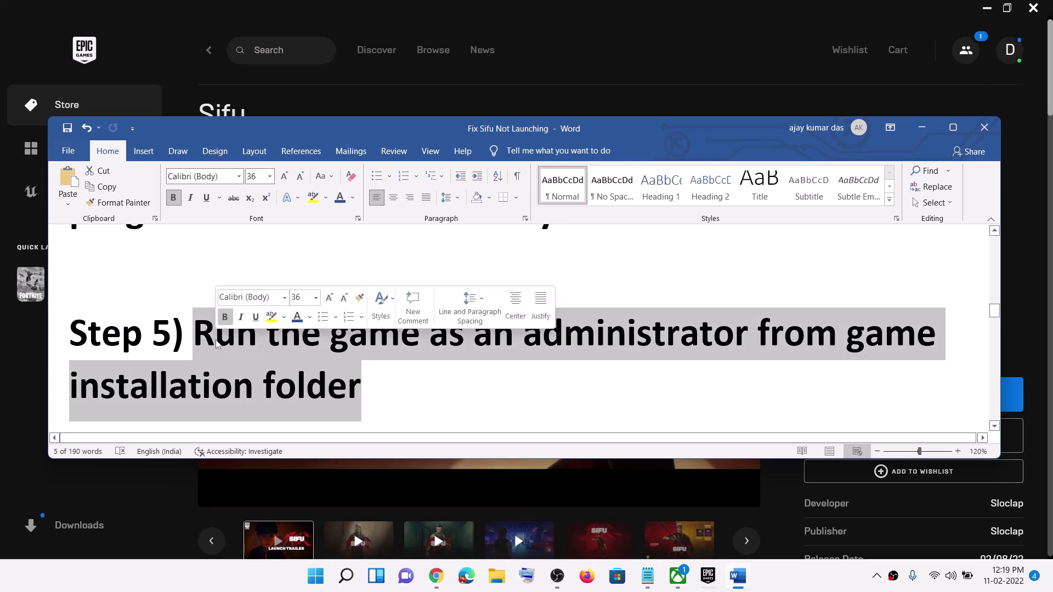
left_click(496, 576)
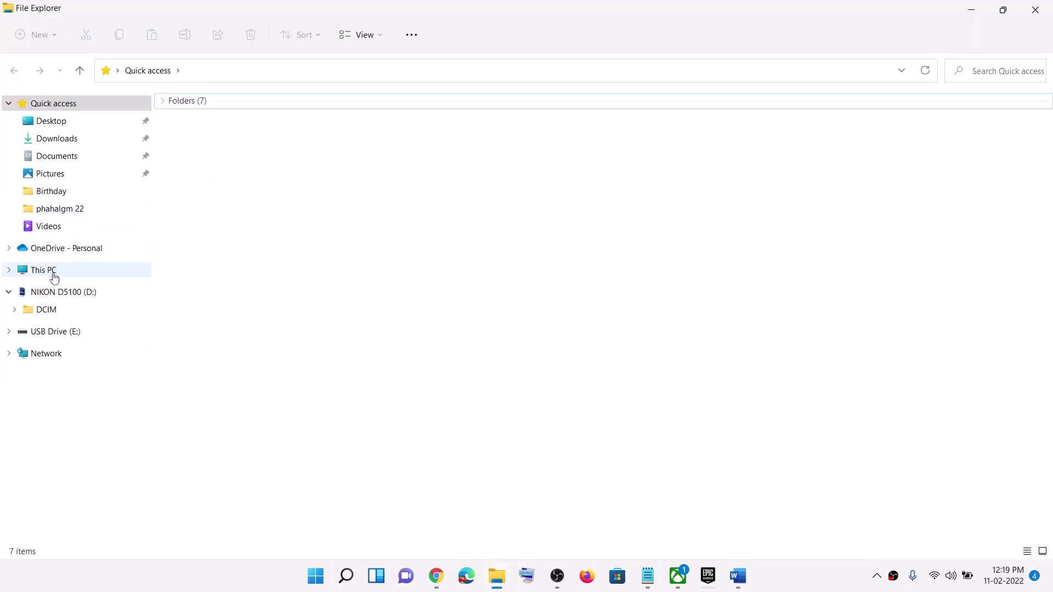
left_click(54, 277)
Step: Browse C: > Program Files > Epic Games > Fortnite > .egstore, go back up three levels, then show the desktop
double_click(280, 226)
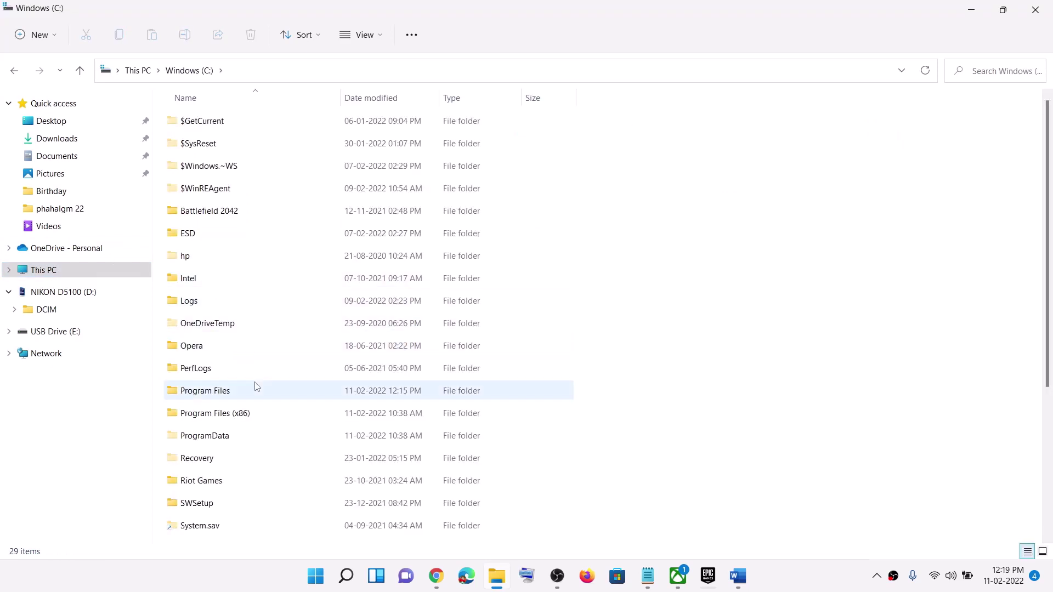
scroll(254, 388, "down", 1)
double_click(252, 331)
double_click(204, 280)
double_click(211, 129)
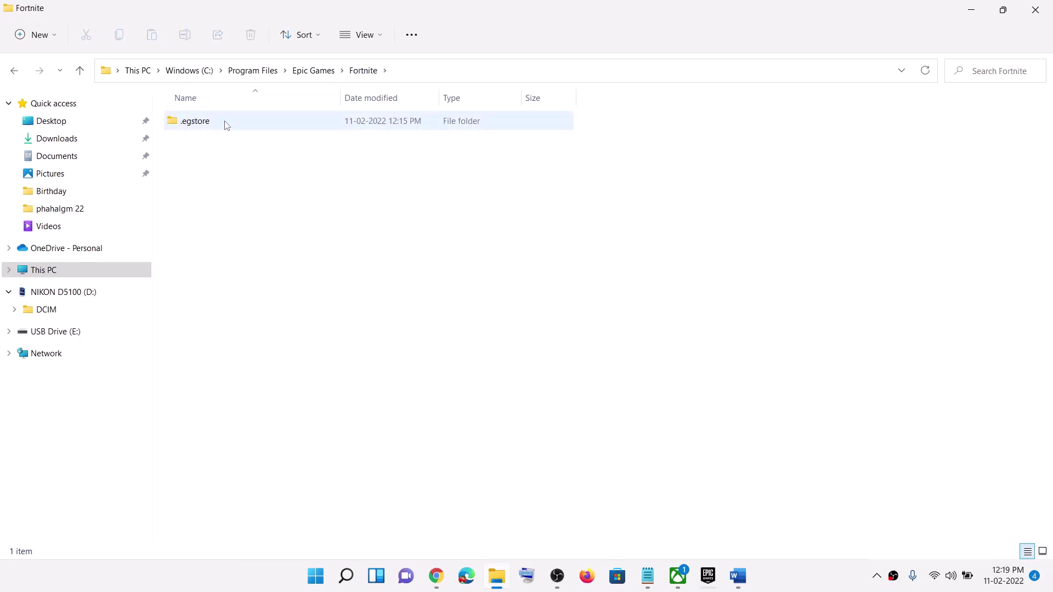
double_click(226, 123)
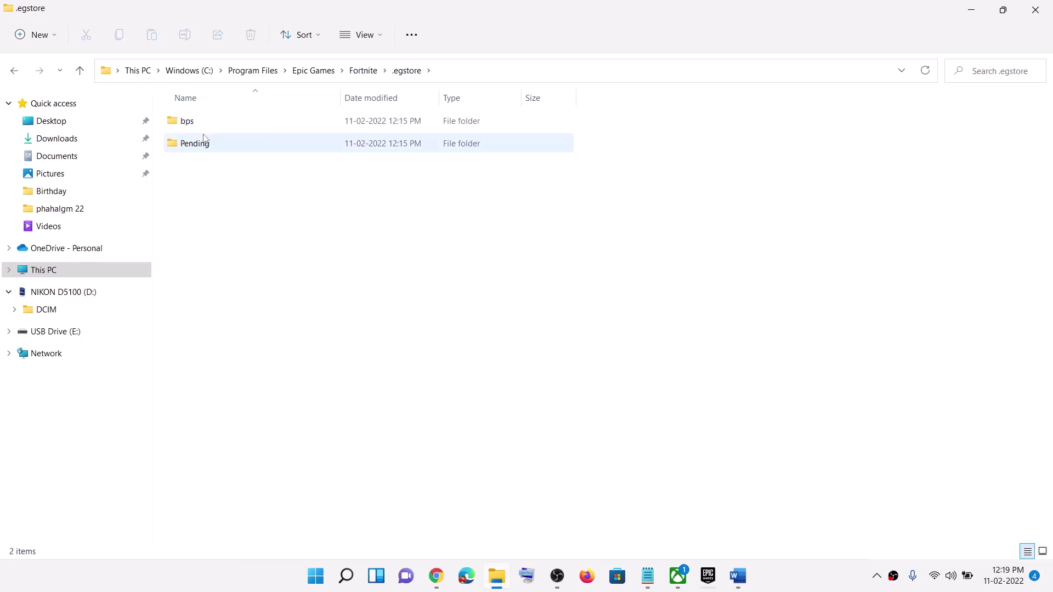
left_click(80, 71)
left_click(80, 70)
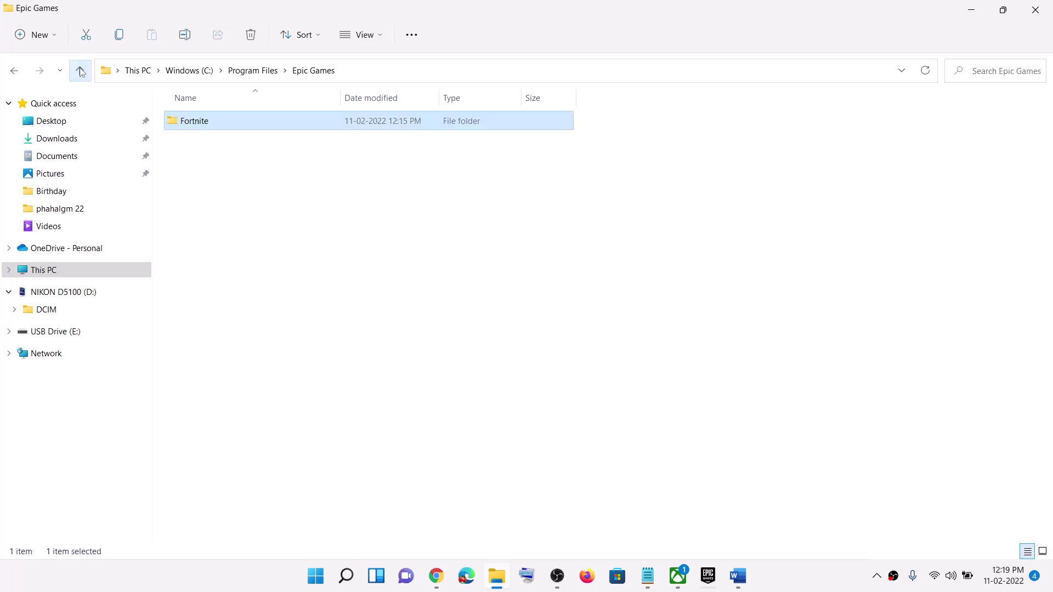
left_click(80, 71)
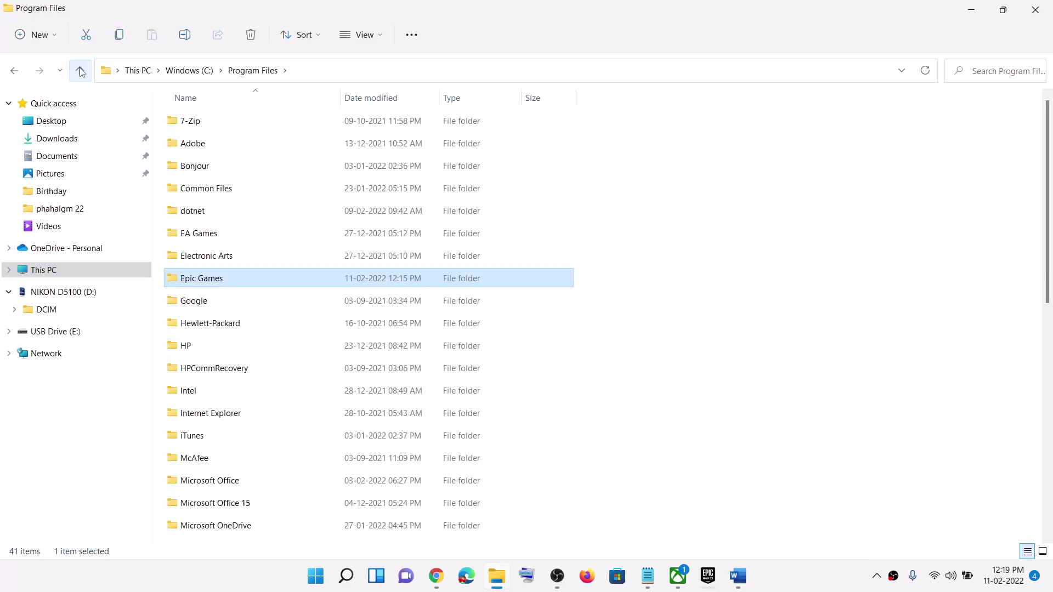
key("super+d")
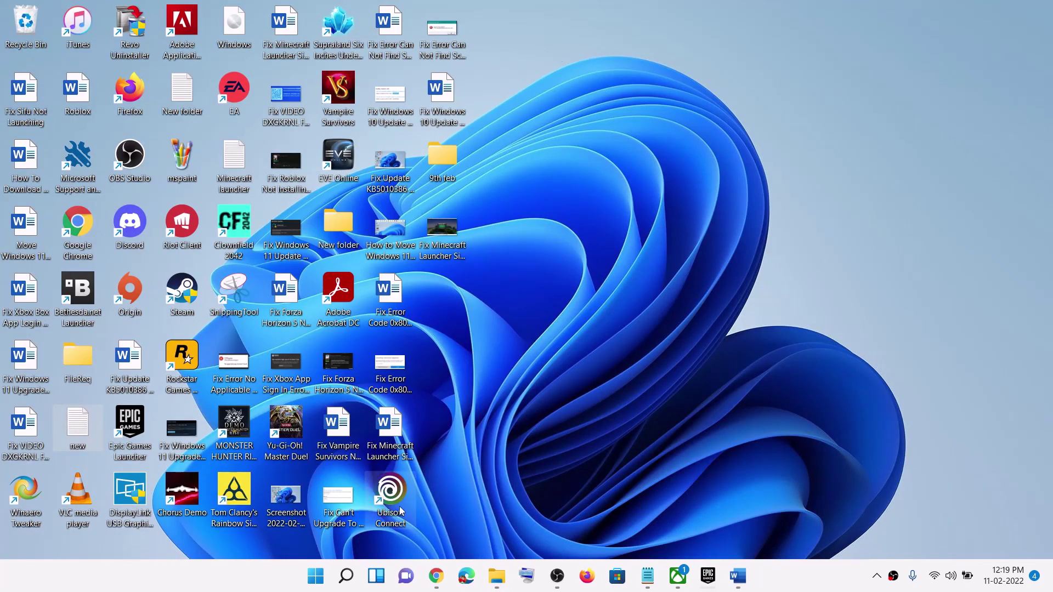
Step: Enable 'Run this program as an administrator' on the Ubisoft Connect shortcut's Compatibility tab, then return to Word
right_click(415, 486)
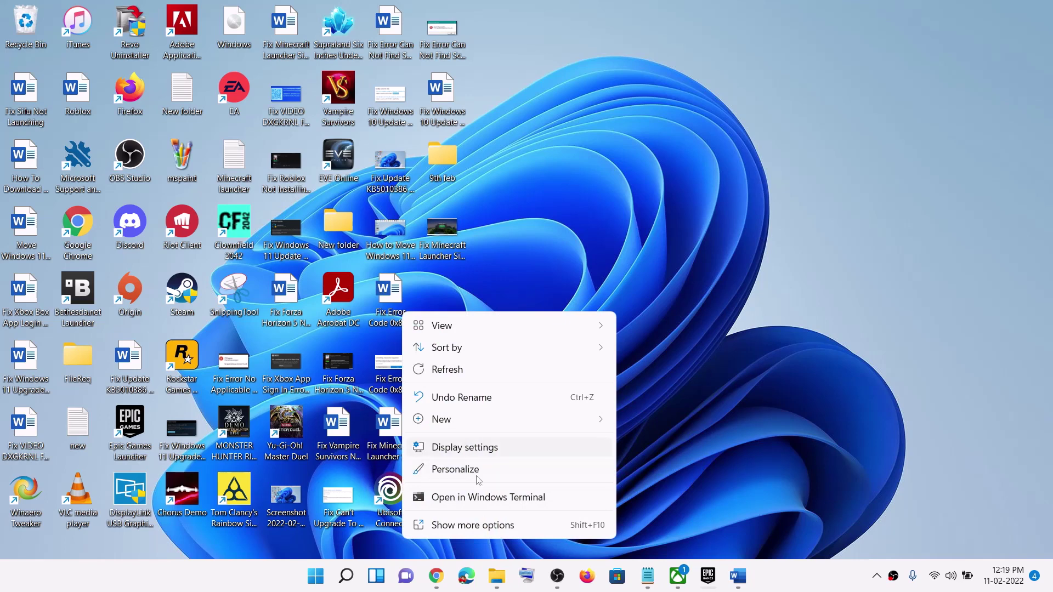
left_click(475, 525)
left_click(407, 512)
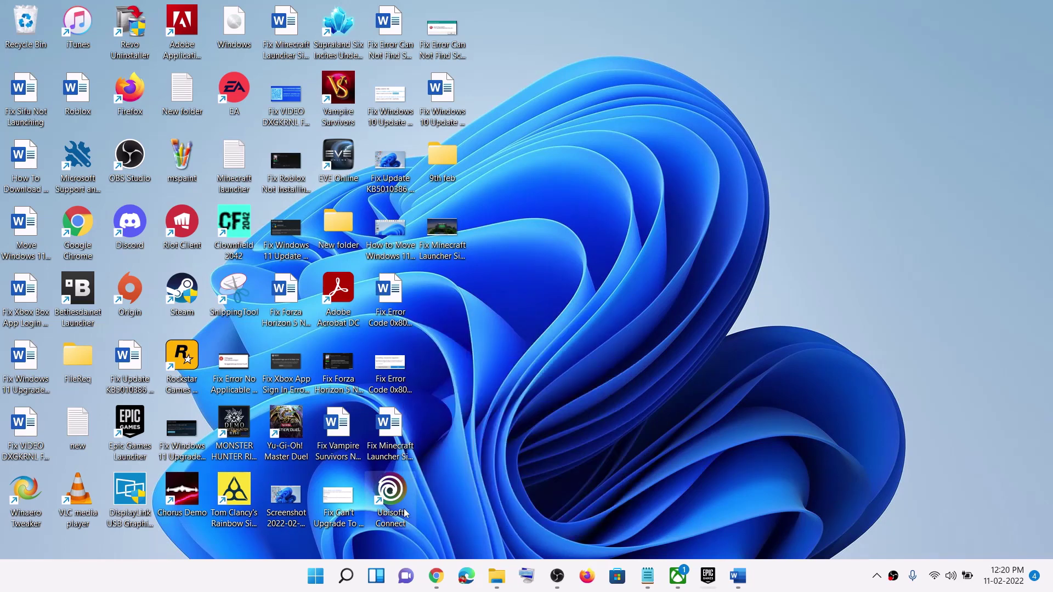
right_click(404, 513)
left_click(472, 442)
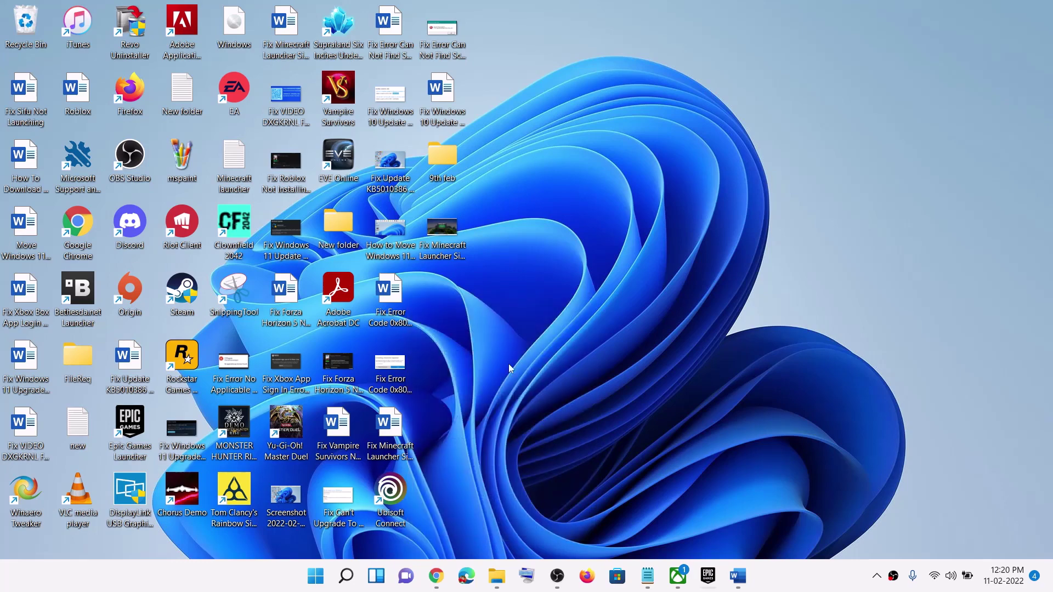
left_click_drag(529, 170, 474, 82)
left_click(563, 128)
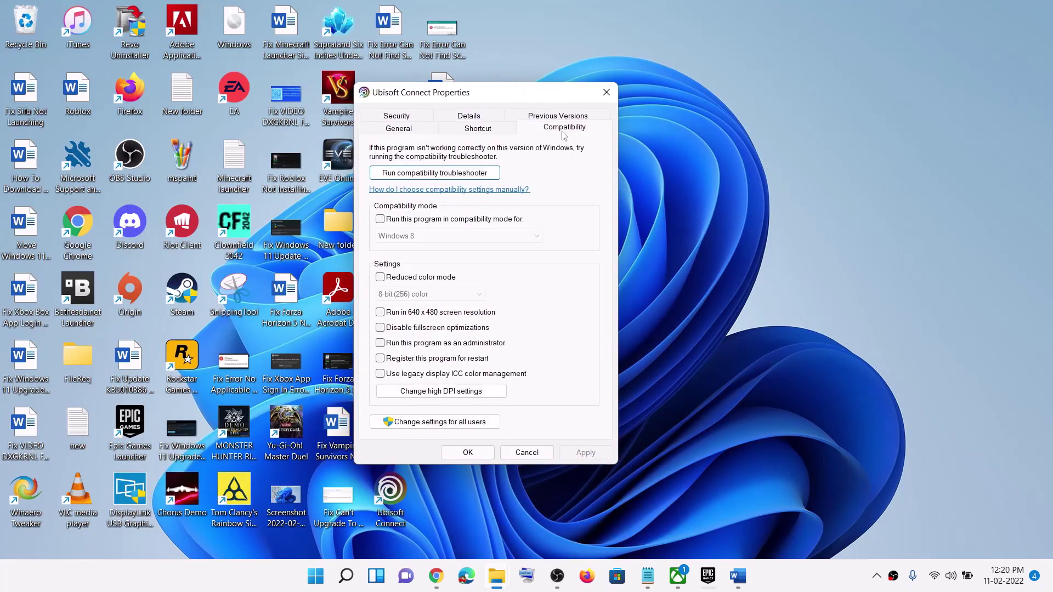
left_click(398, 344)
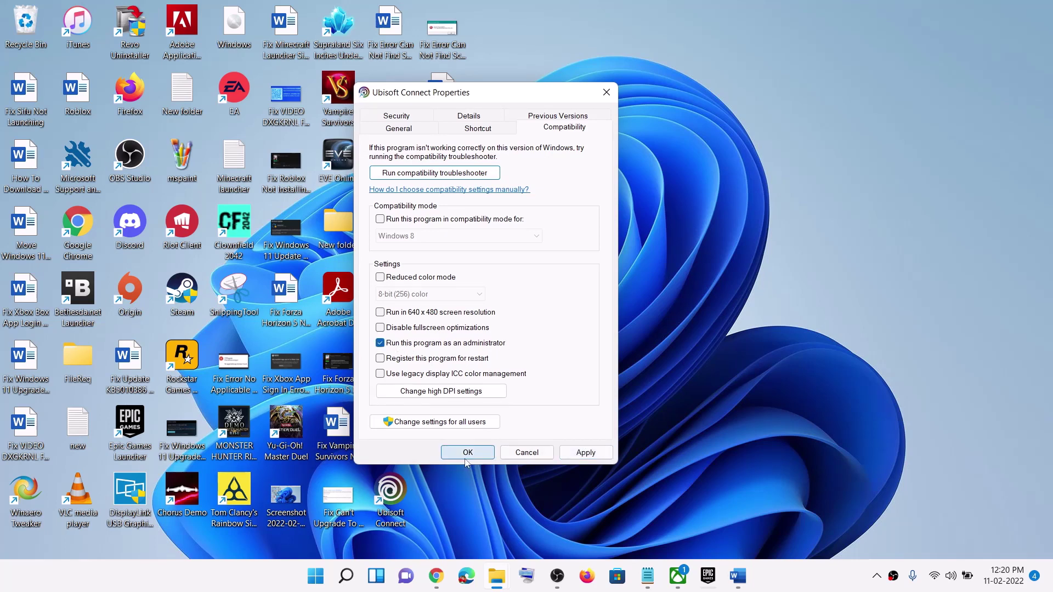
left_click(605, 91)
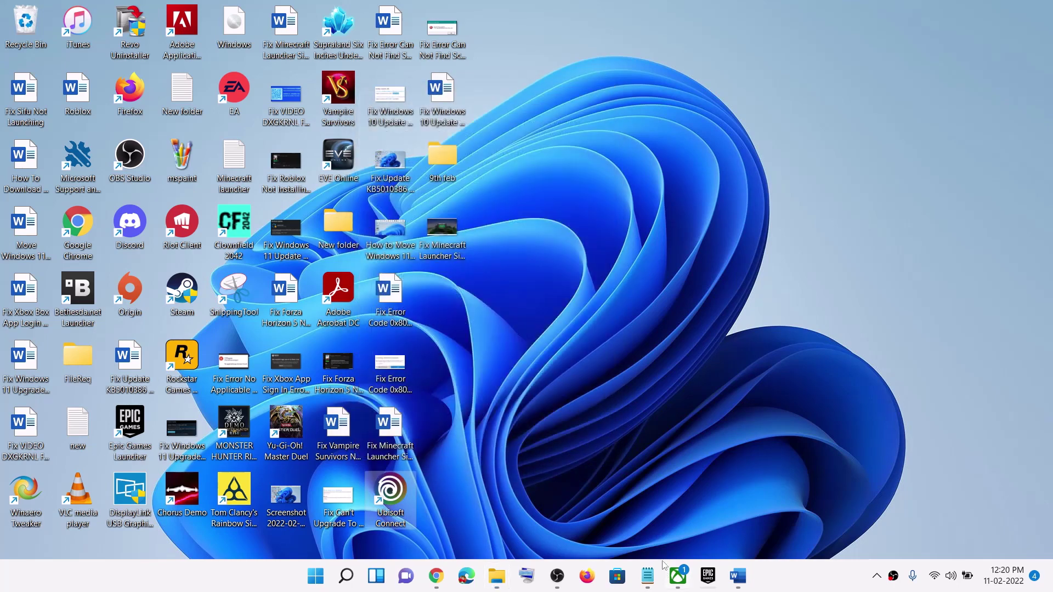
left_click(737, 577)
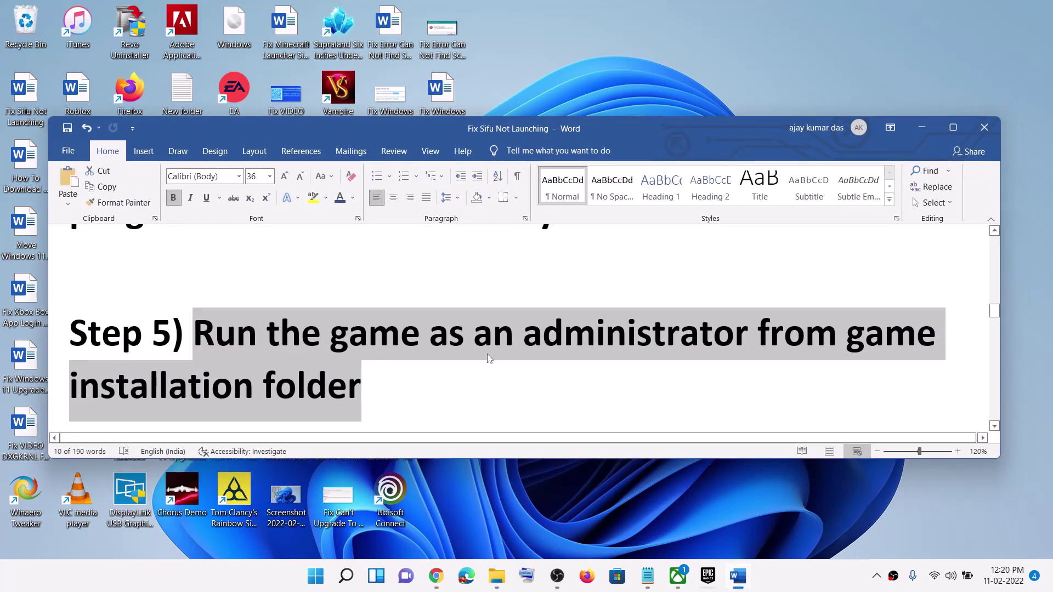
Step: Highlight 'installation folder' and 'game as an administrator' in Step 5
left_click(488, 356)
left_click_drag(118, 387, 351, 388)
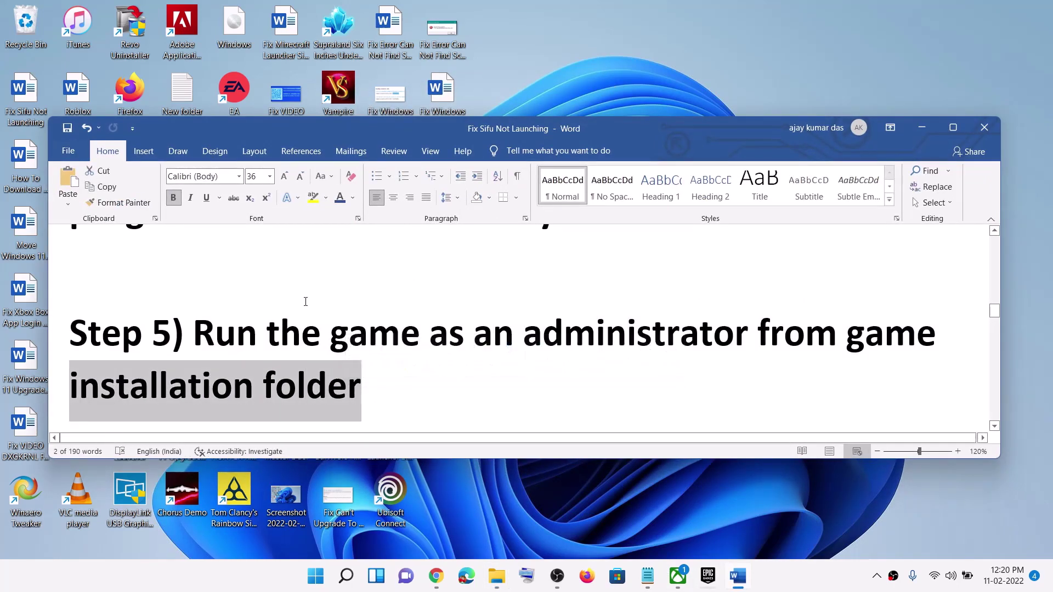
left_click(321, 336)
left_click_drag(332, 328, 755, 335)
Step: Copy the Step 6 Microsoft Visual C++ download link and switch to Chrome
scroll(418, 381, "down", 4)
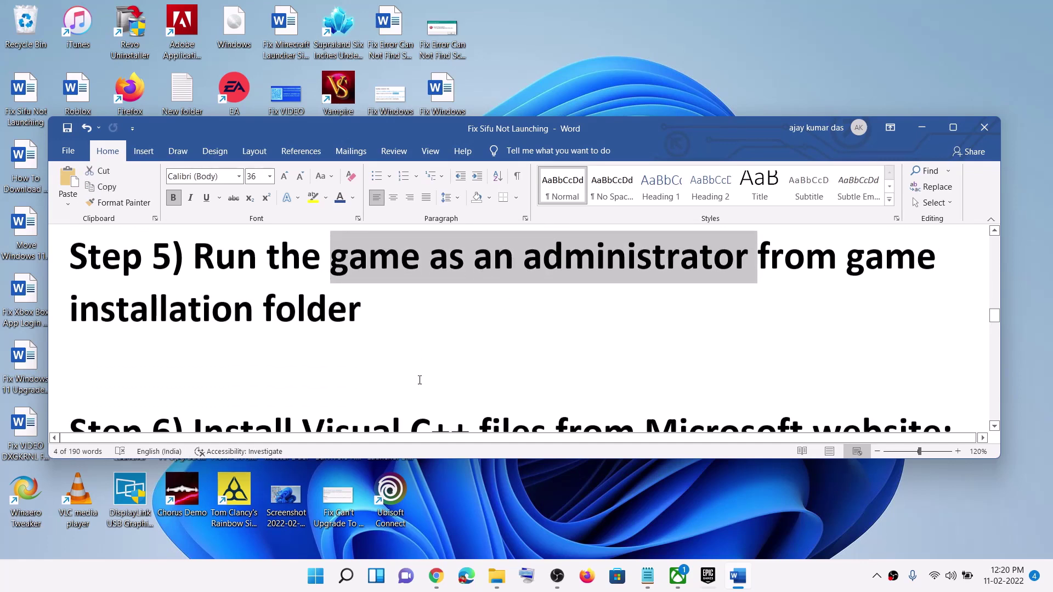
scroll(441, 375, "down", 2)
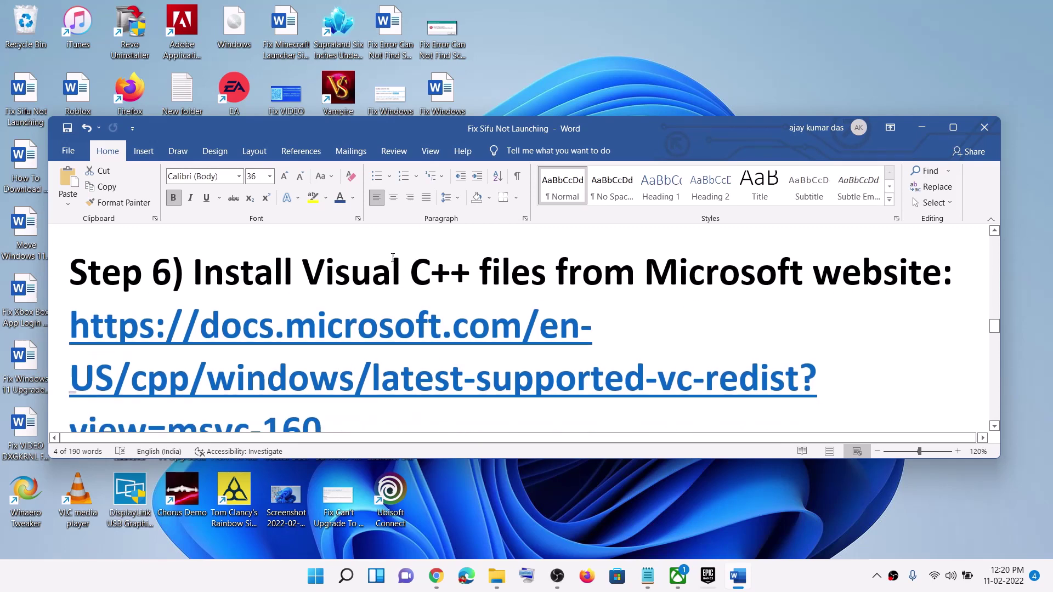
left_click_drag(393, 257, 501, 260)
scroll(366, 359, "down", 1)
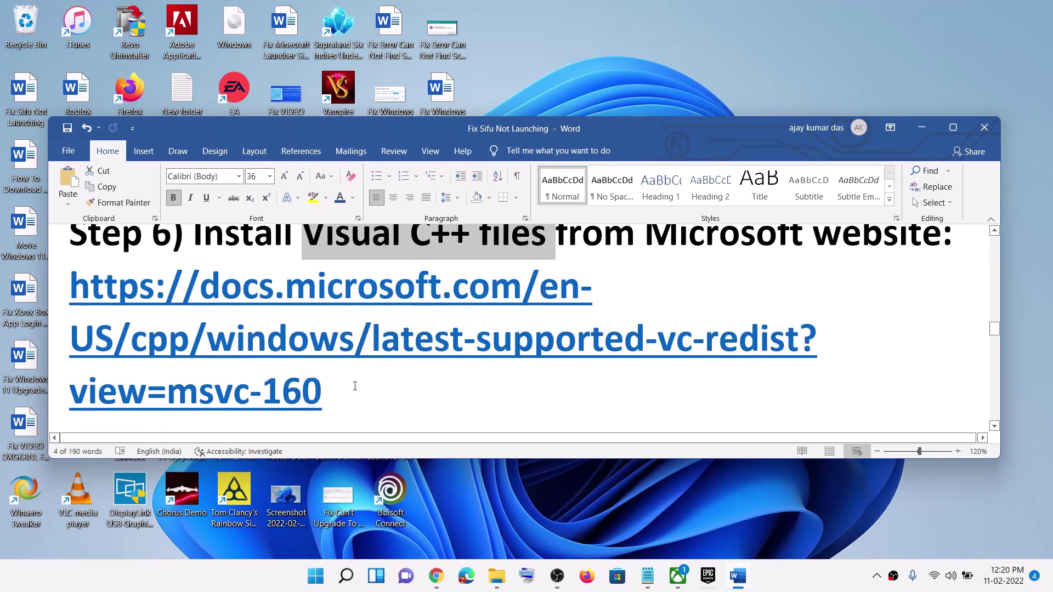
triple_click(351, 387)
right_click(175, 311)
left_click(214, 337)
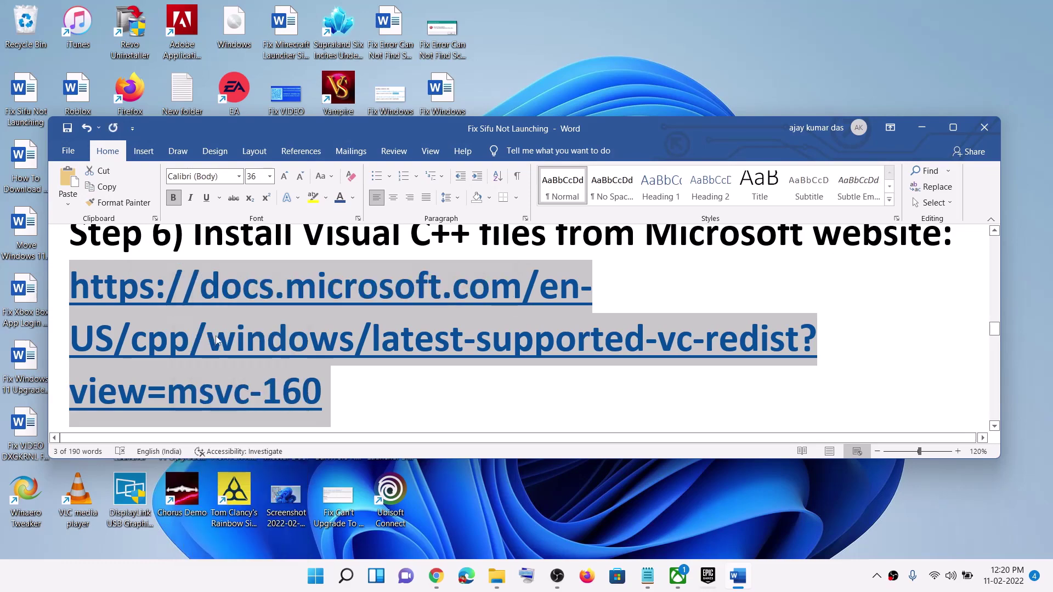
left_click(436, 583)
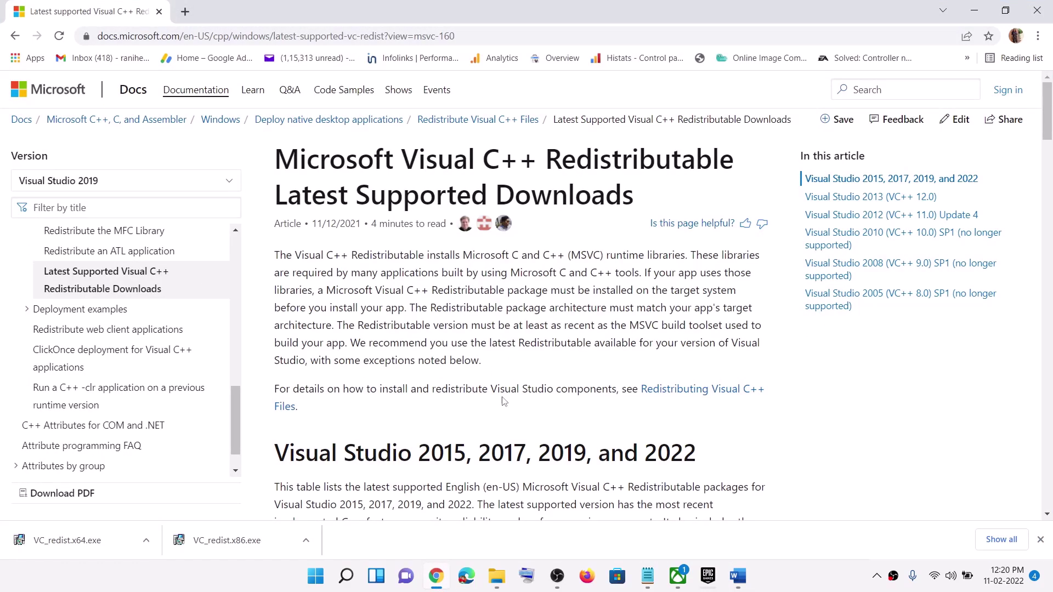
Step: Highlight the Visual Studio versions heading and the X86 and X64 architecture entries
scroll(504, 402, "down", 2)
left_click_drag(291, 313, 695, 317)
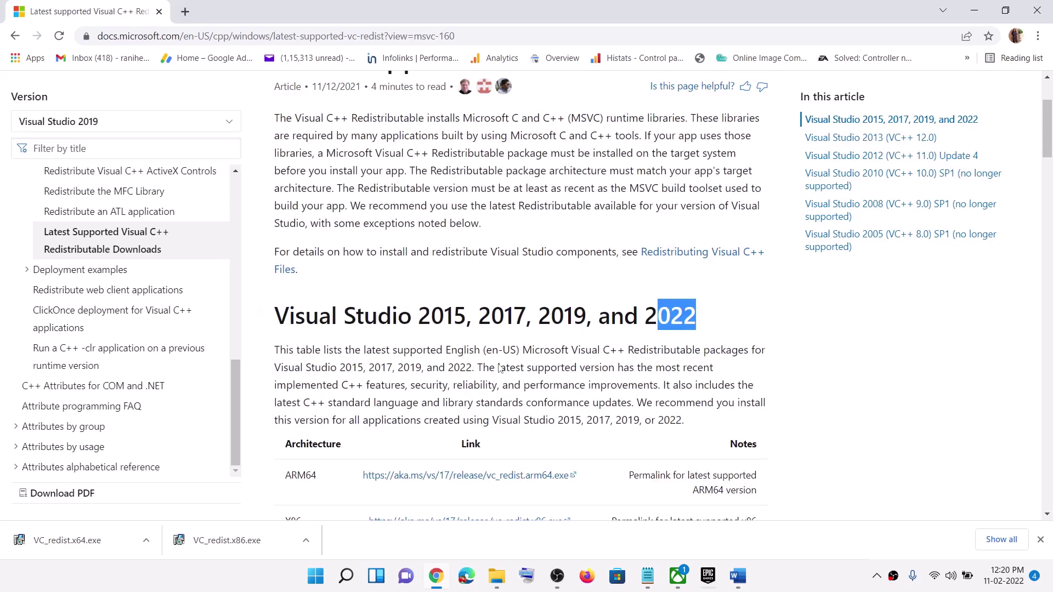
scroll(435, 403, "down", 3)
left_click_drag(284, 317, 316, 320)
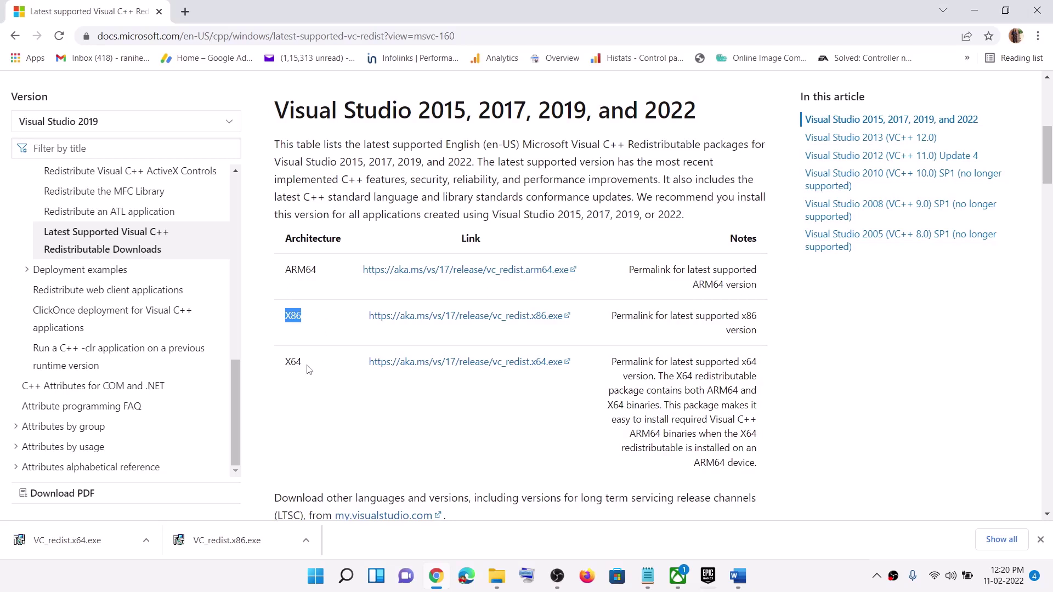
left_click_drag(282, 362, 325, 370)
left_click(340, 335)
Step: Run and repair both the x86 and x64 vc_redist installers, allowing changes
left_click(213, 541)
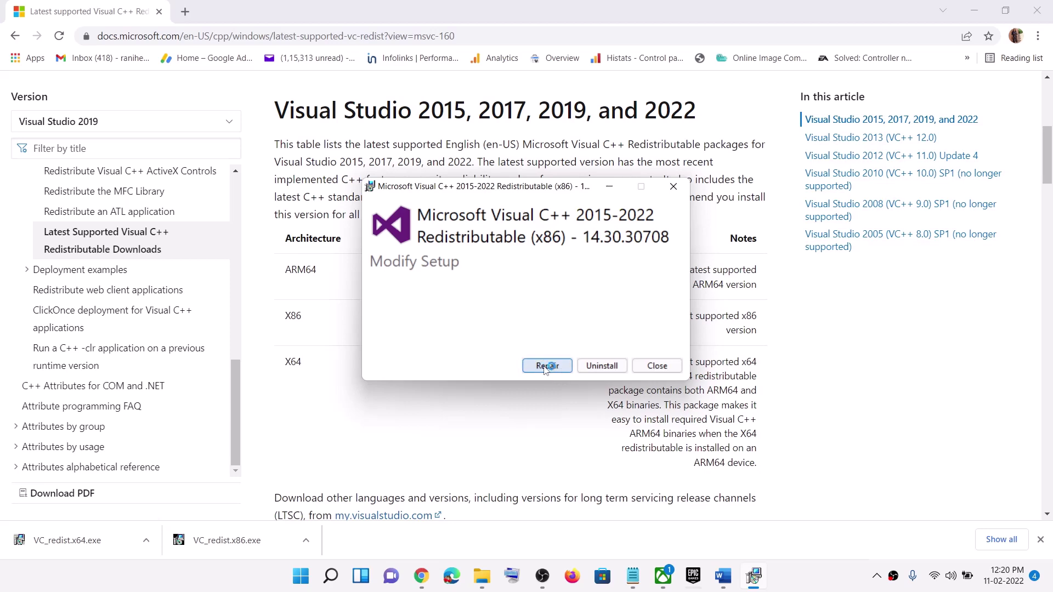
left_click(543, 366)
left_click(451, 383)
left_click(98, 539)
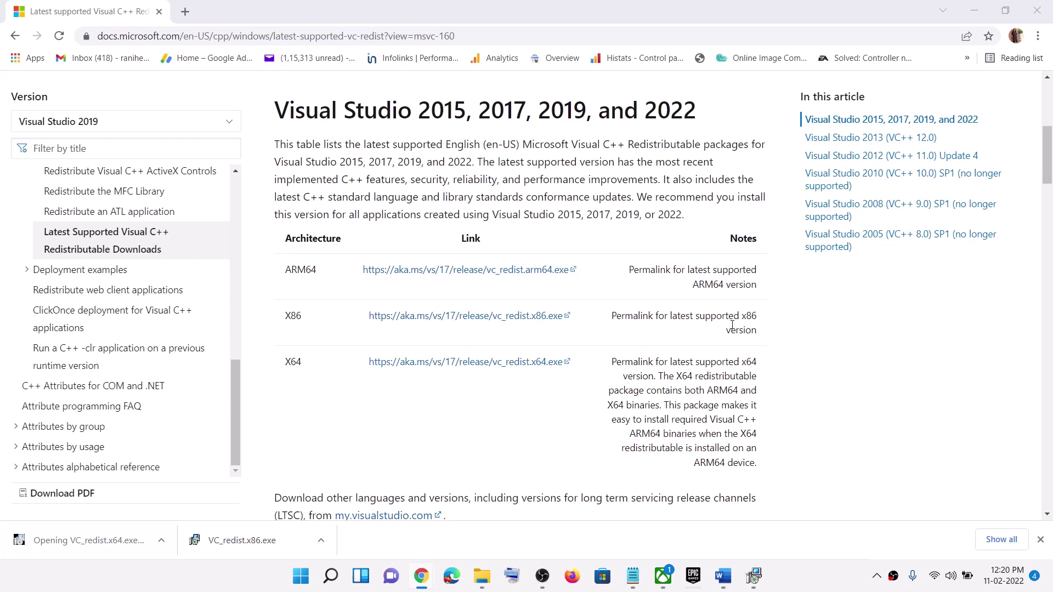
left_click(549, 365)
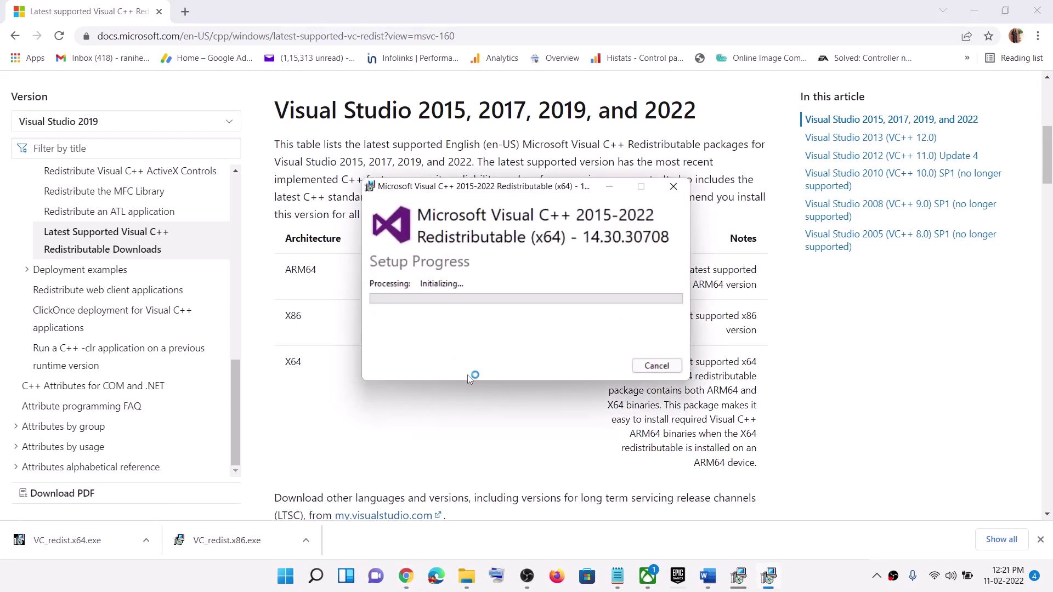
left_click(494, 382)
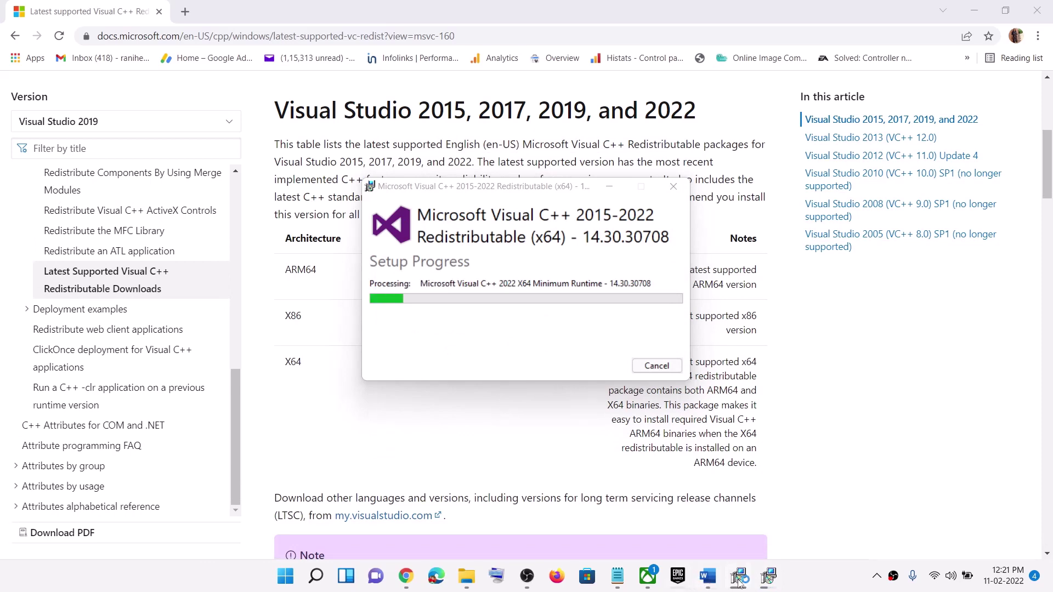
Step: Close both successful installers and return to the Word checklist
left_click_drag(493, 192, 629, 191)
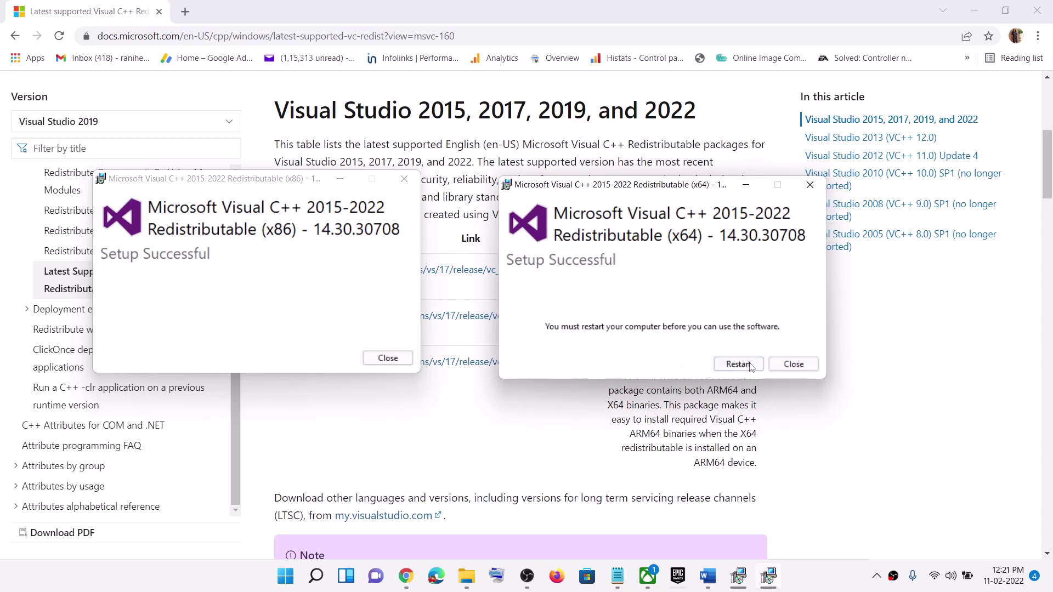
left_click(793, 364)
left_click(388, 358)
left_click(736, 576)
scroll(426, 343, "down", 5)
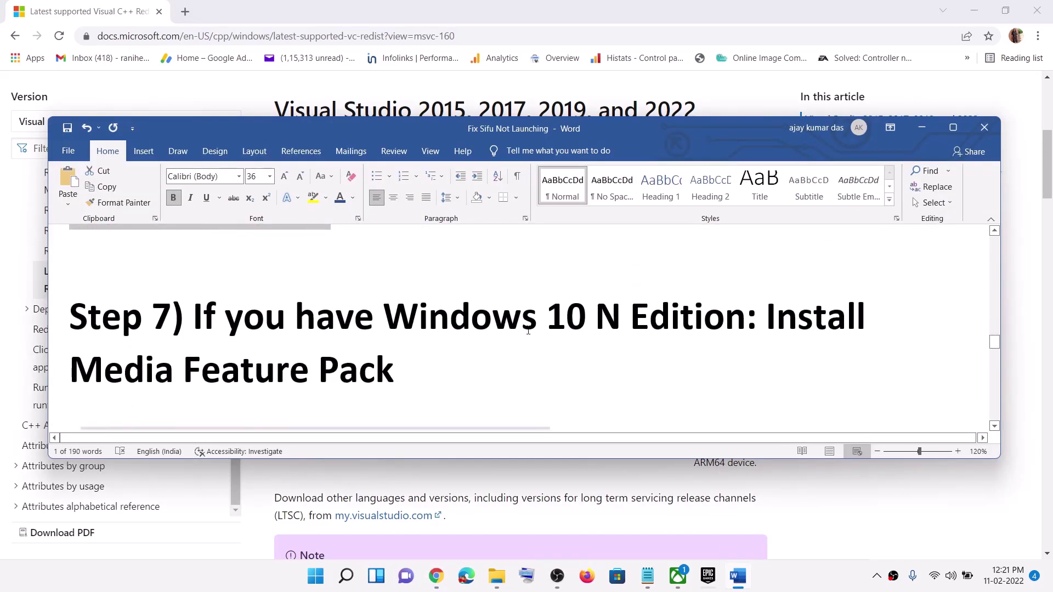
Step: Mark '10 N Edition' and 'Media Feature Pack' in Step 7, then launch Windows Settings
scroll(528, 331, "down", 1)
left_click_drag(528, 331, 69, 331)
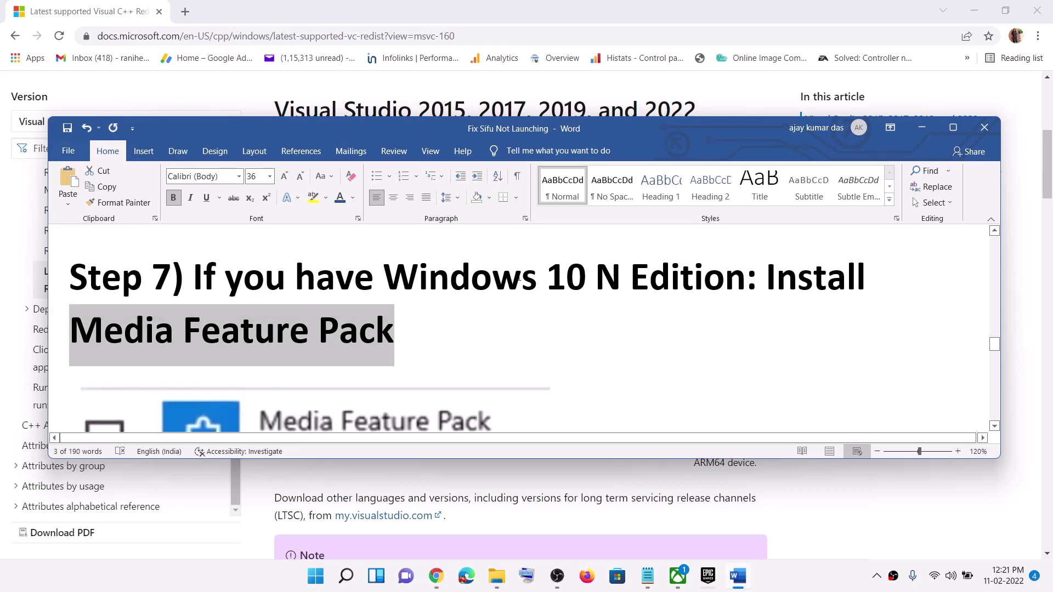
left_click_drag(585, 278, 746, 278)
left_click_drag(411, 333, 76, 332)
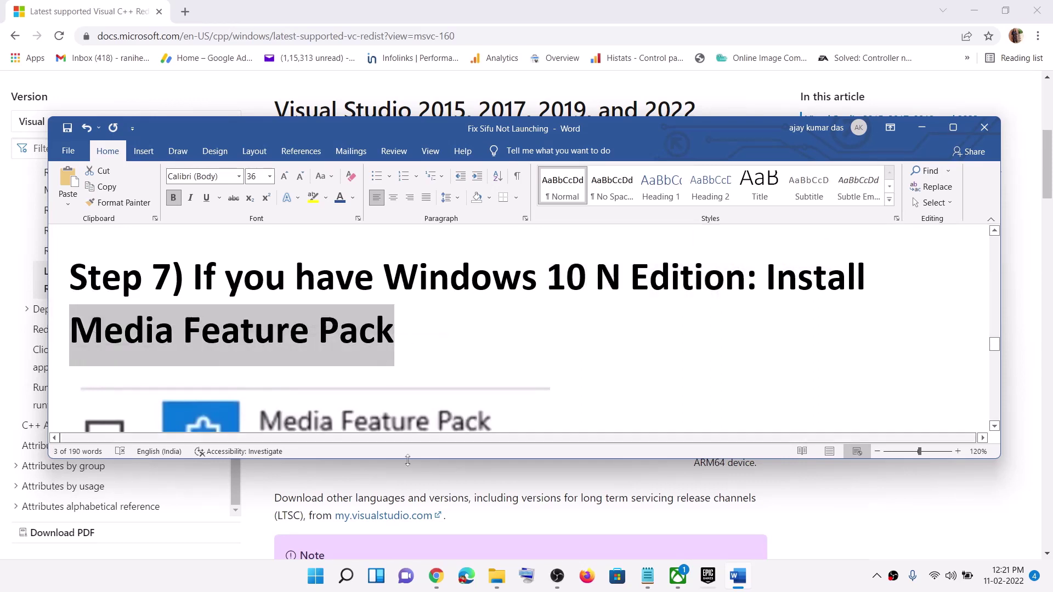
left_click(315, 576)
left_click(493, 230)
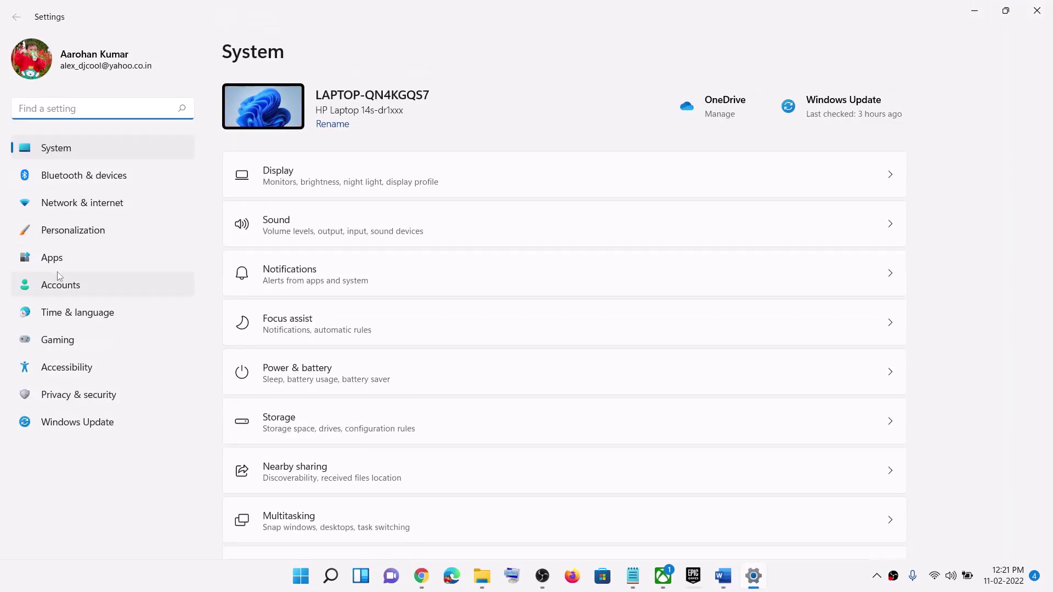
Step: Search 'med' in Apps > Optional features > Add a feature
left_click(54, 257)
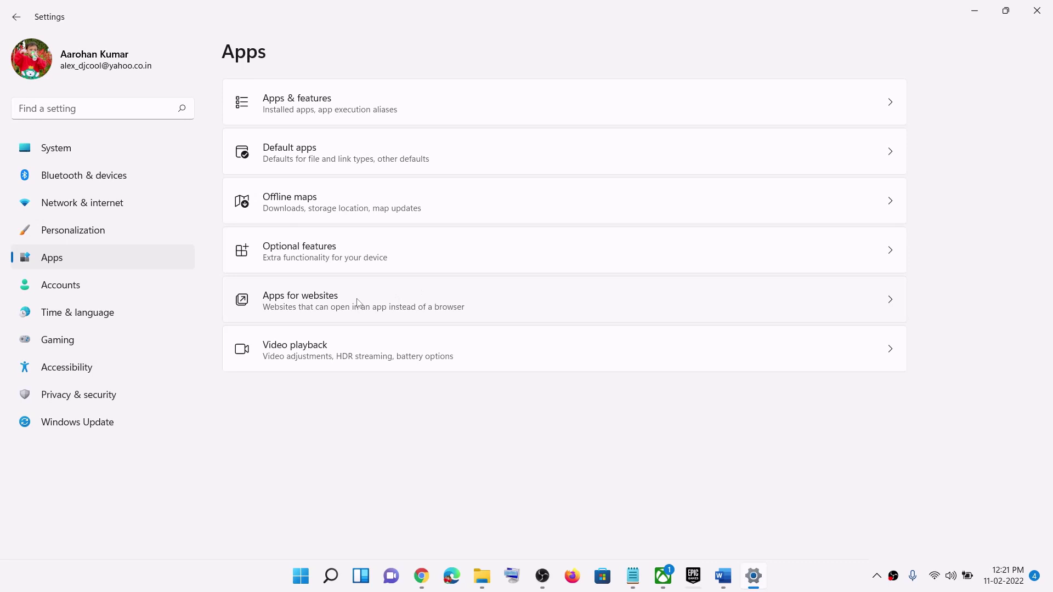
left_click(307, 259)
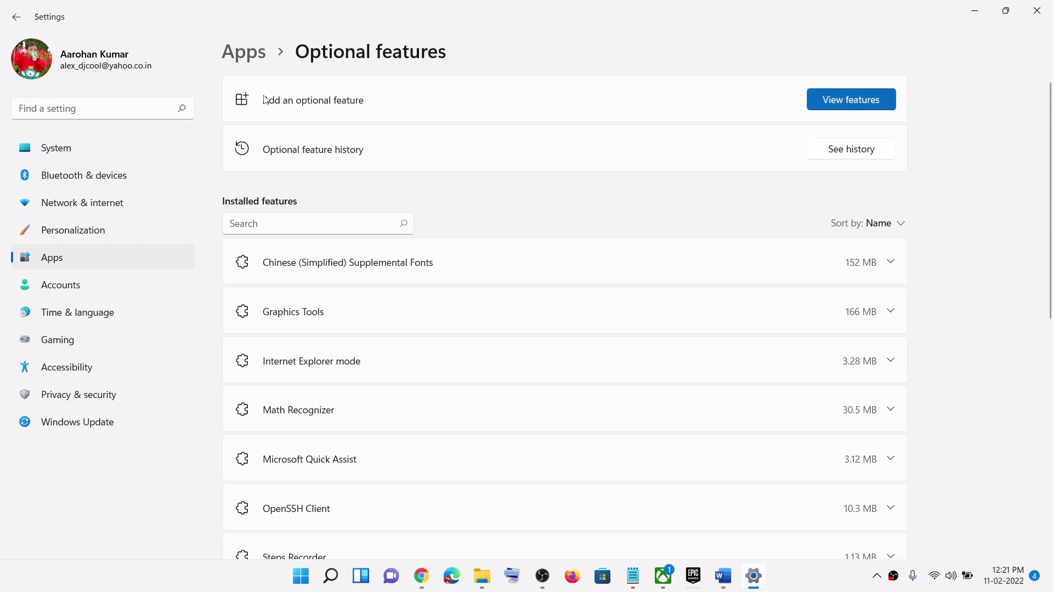
left_click(877, 100)
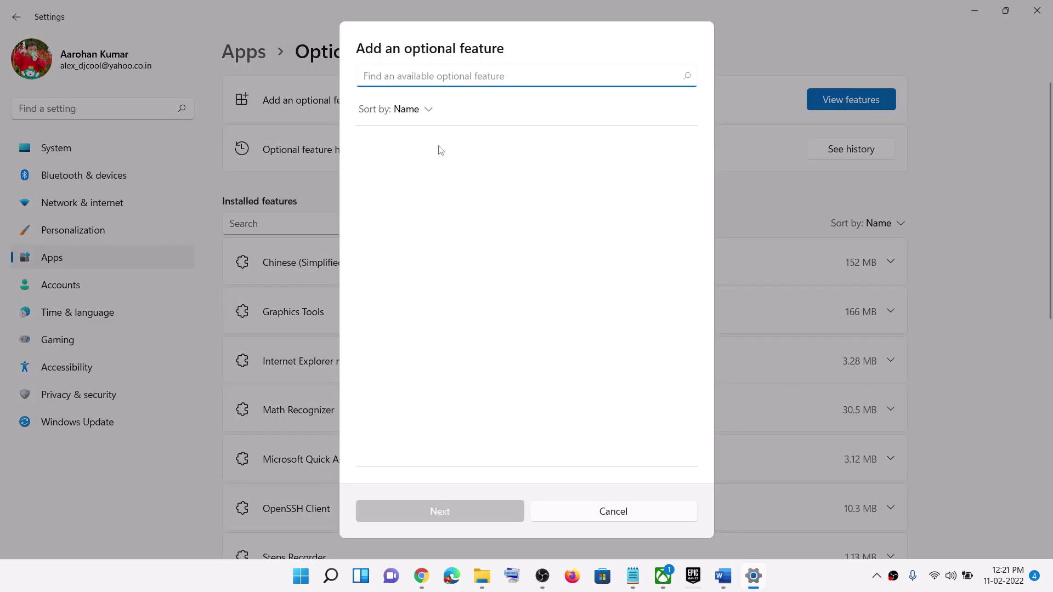
type("media feature")
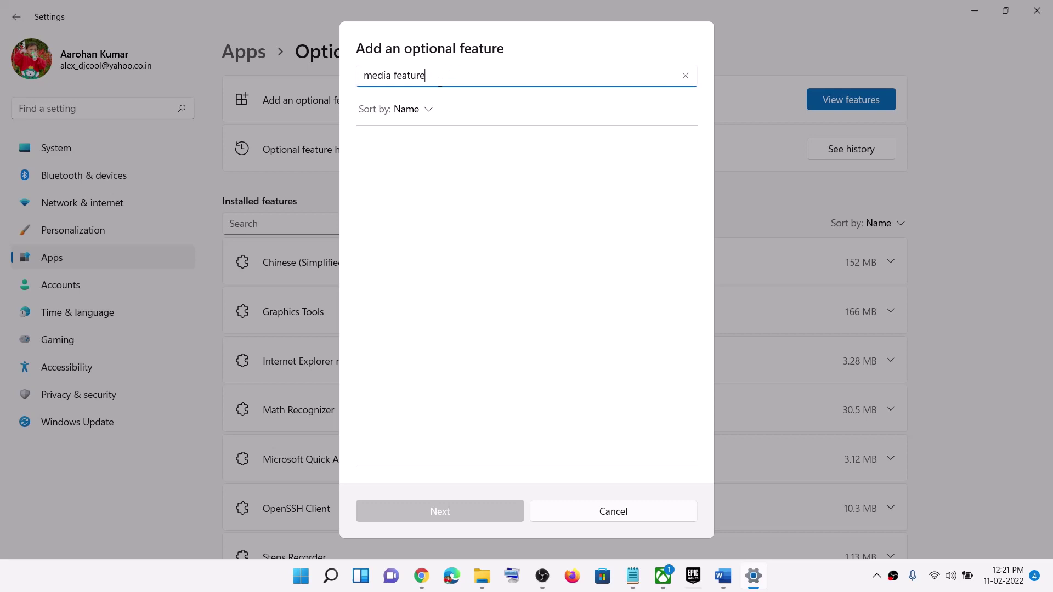
left_click_drag(440, 82, 310, 70)
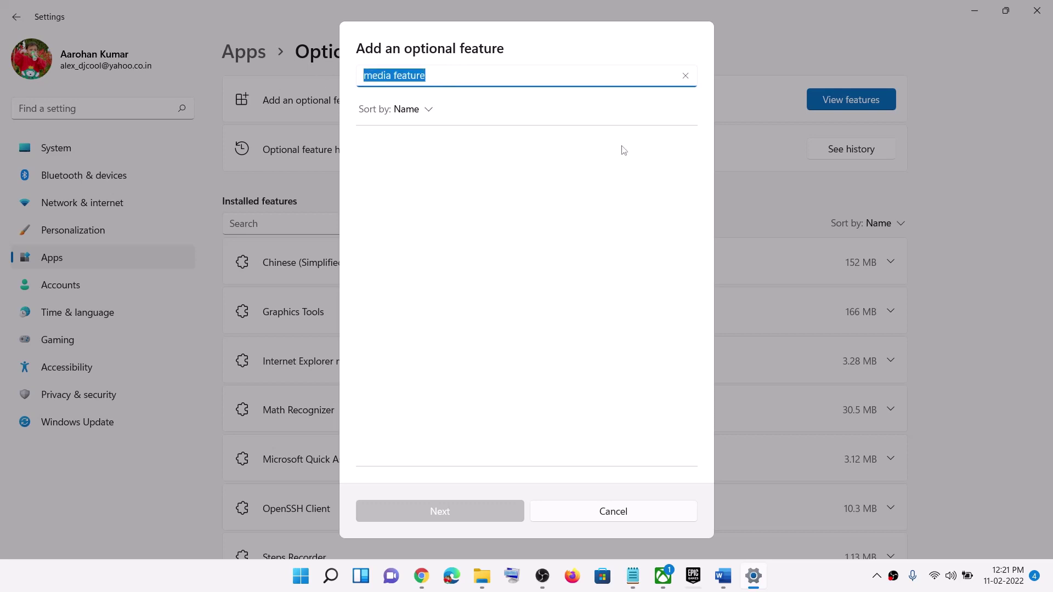
Step: Consult the Word checklist and mark the Step 8 update Windows heading
left_click(725, 580)
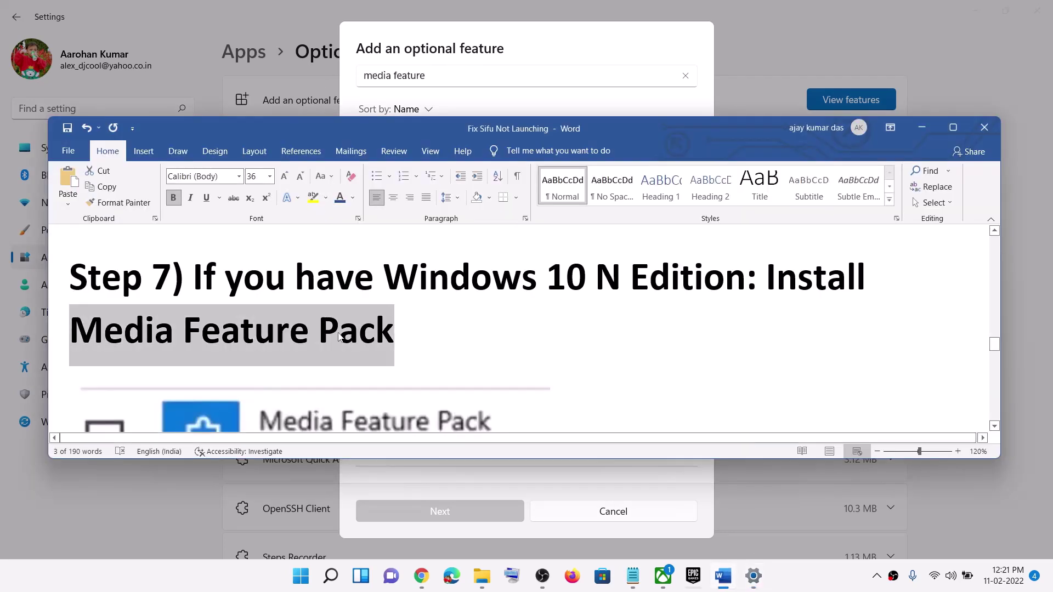
scroll(341, 337, "down", 3)
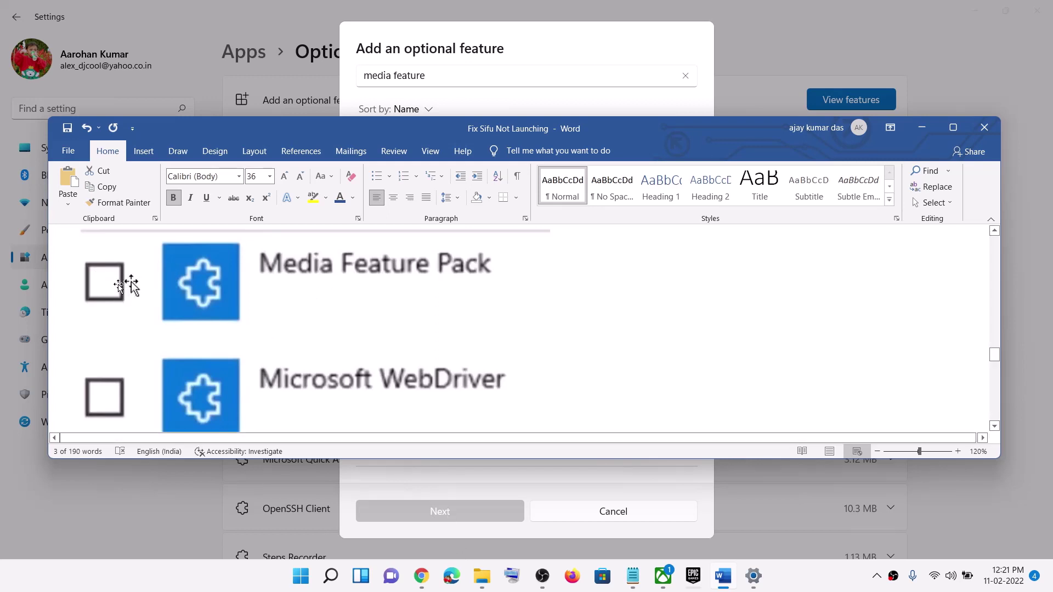
left_click(922, 128)
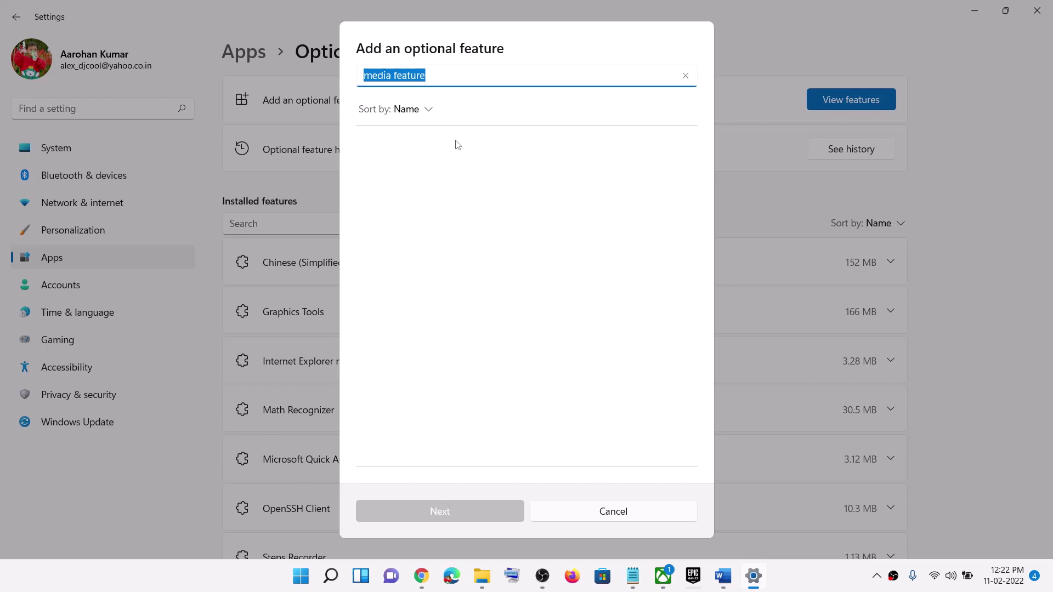
left_click(723, 576)
scroll(422, 338, "up", 3)
scroll(422, 338, "down", 6)
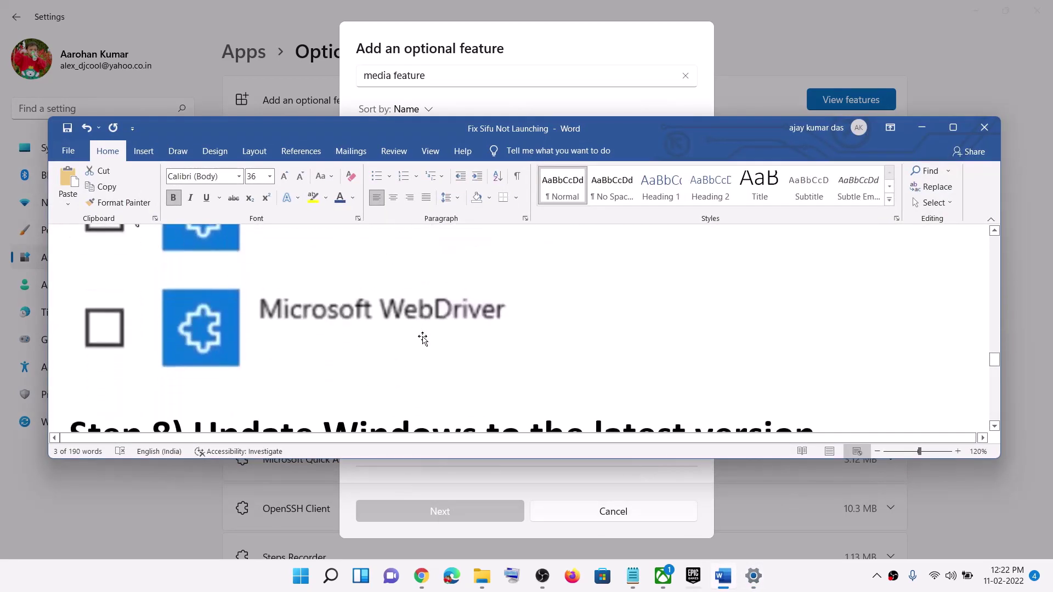
left_click_drag(208, 347, 815, 351)
left_click(929, 132)
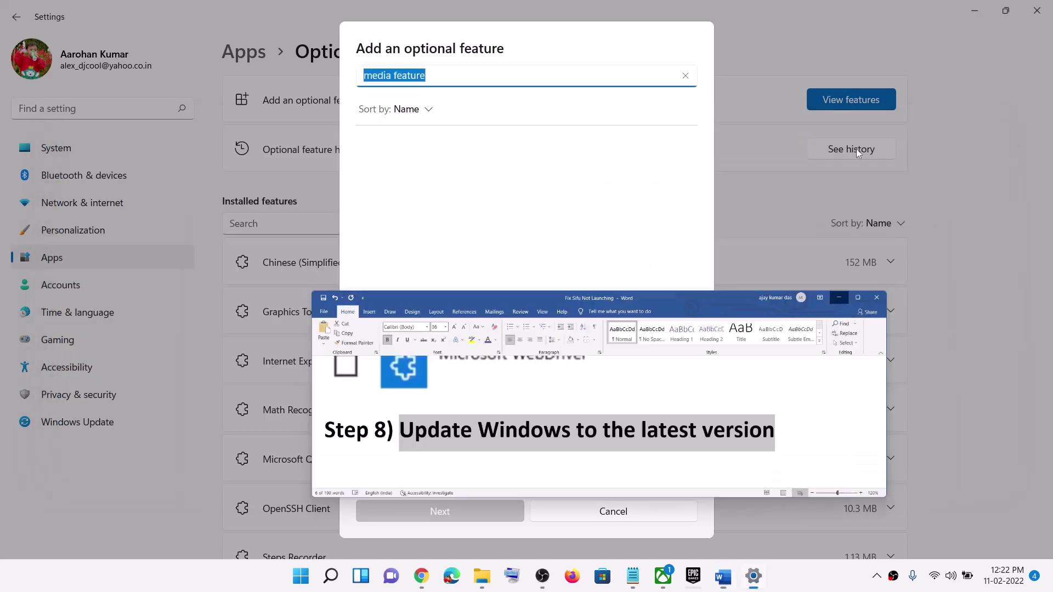
Step: Cancel the feature dialog, run Check for updates in Windows Update, and minimize Settings
key("super")
left_click(510, 234)
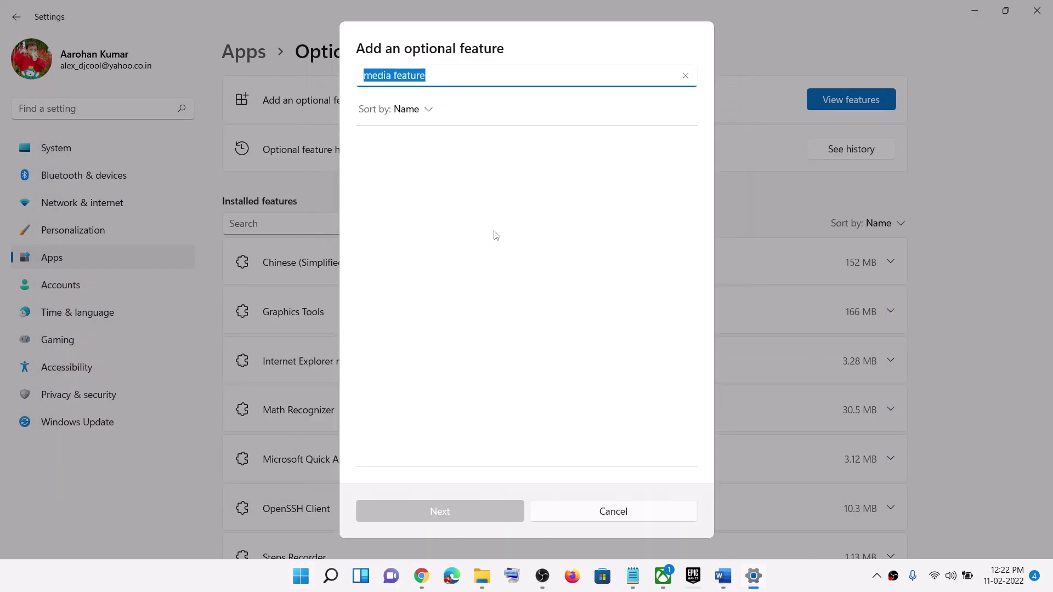
left_click(583, 516)
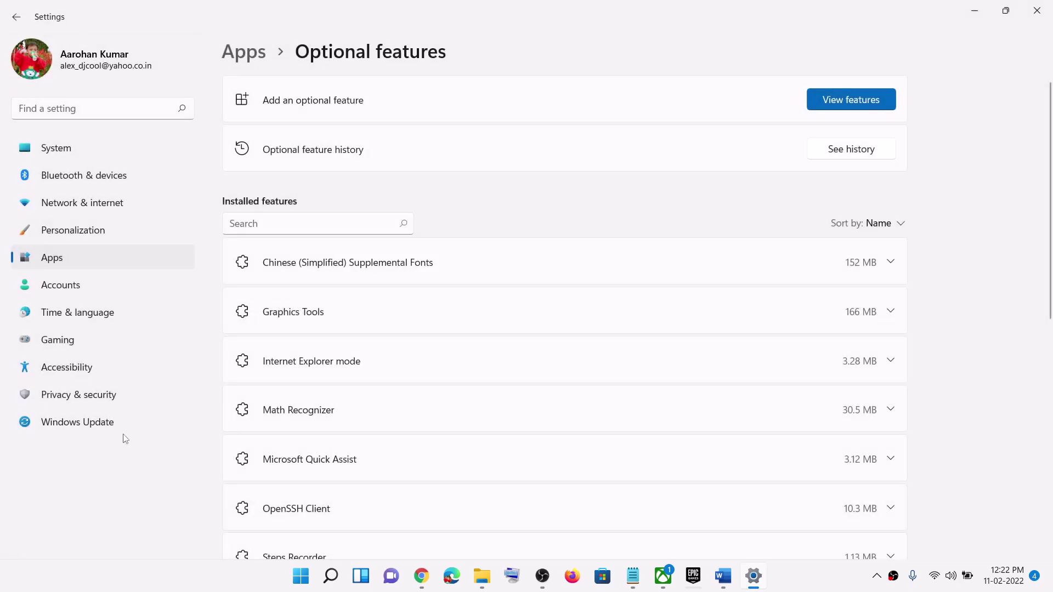
left_click(94, 427)
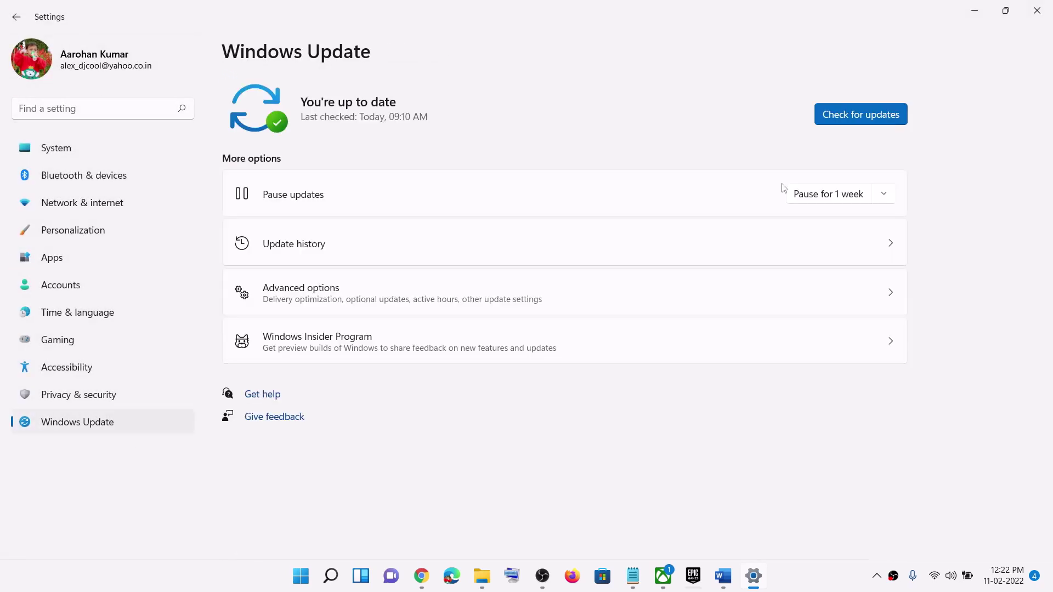
left_click(894, 115)
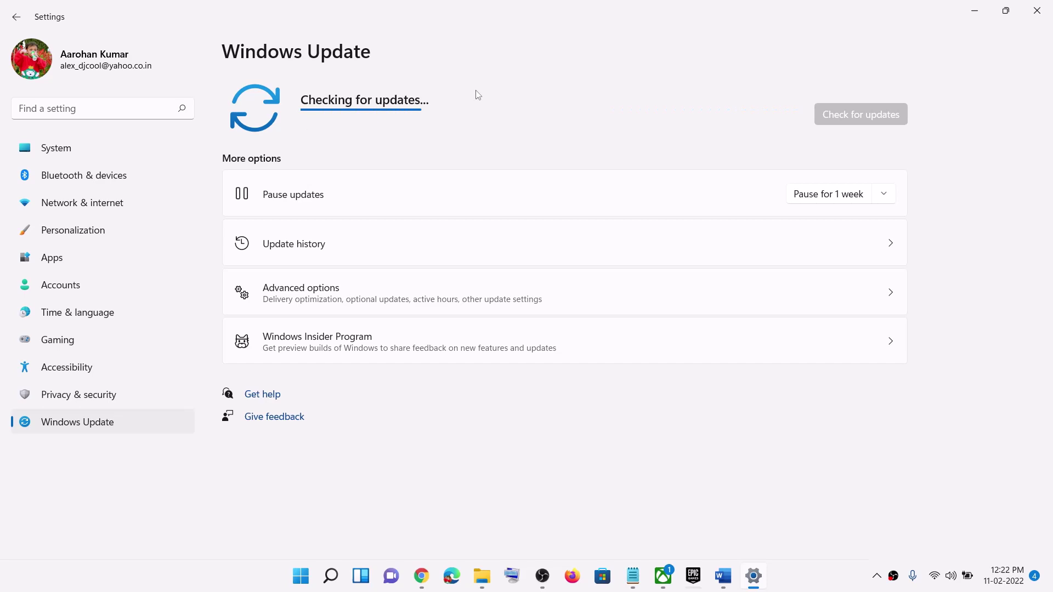
left_click(974, 11)
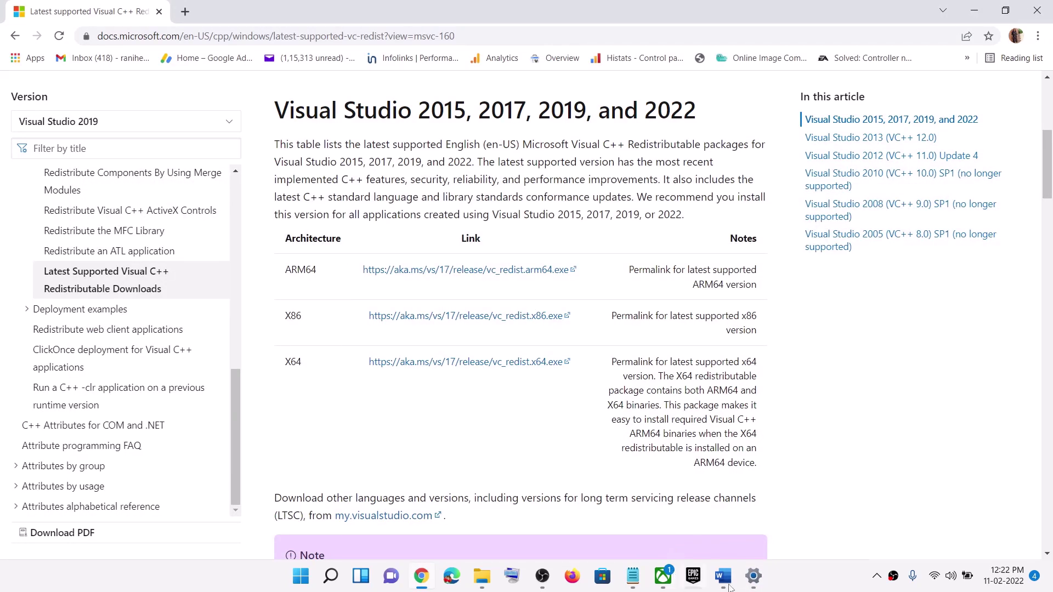
Step: Restore Word and mark the Step 9 heading 'Roll back graphics driver'
left_click(724, 576)
scroll(368, 351, "down", 5)
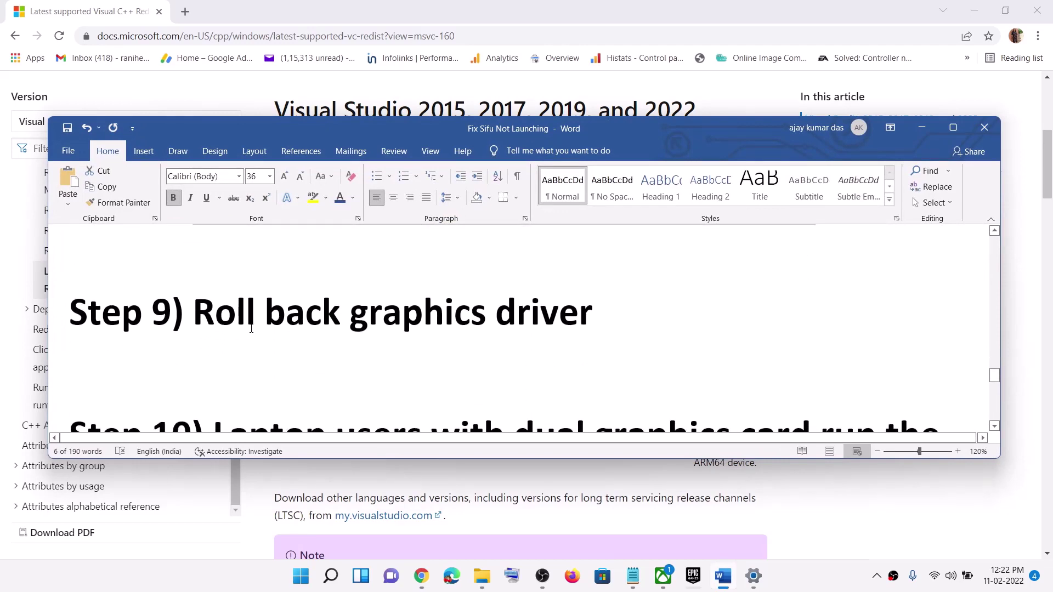
scroll(251, 329, "up", 1)
left_click_drag(195, 353, 623, 370)
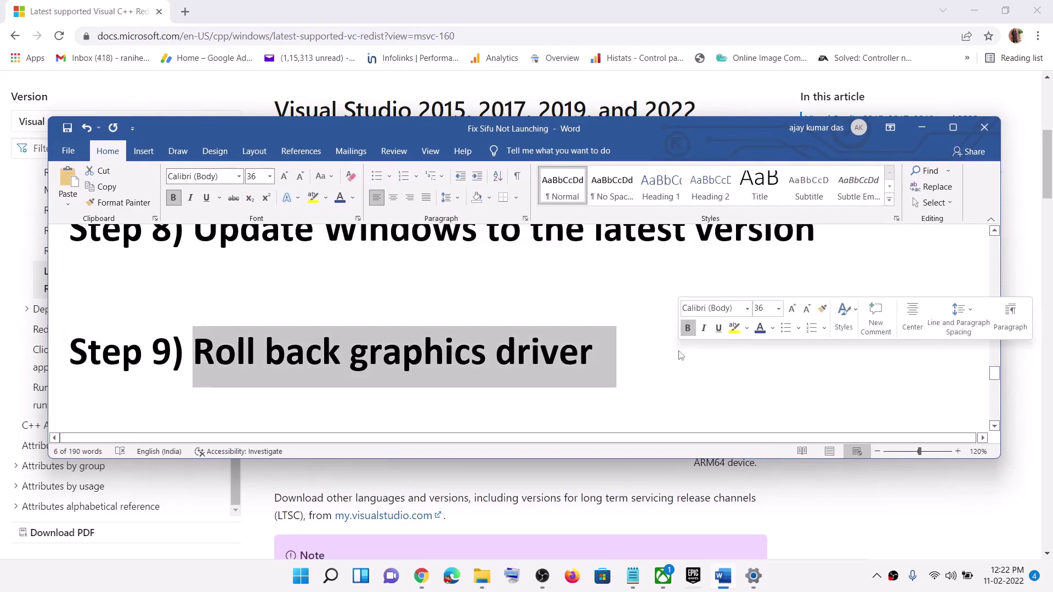
left_click(623, 364)
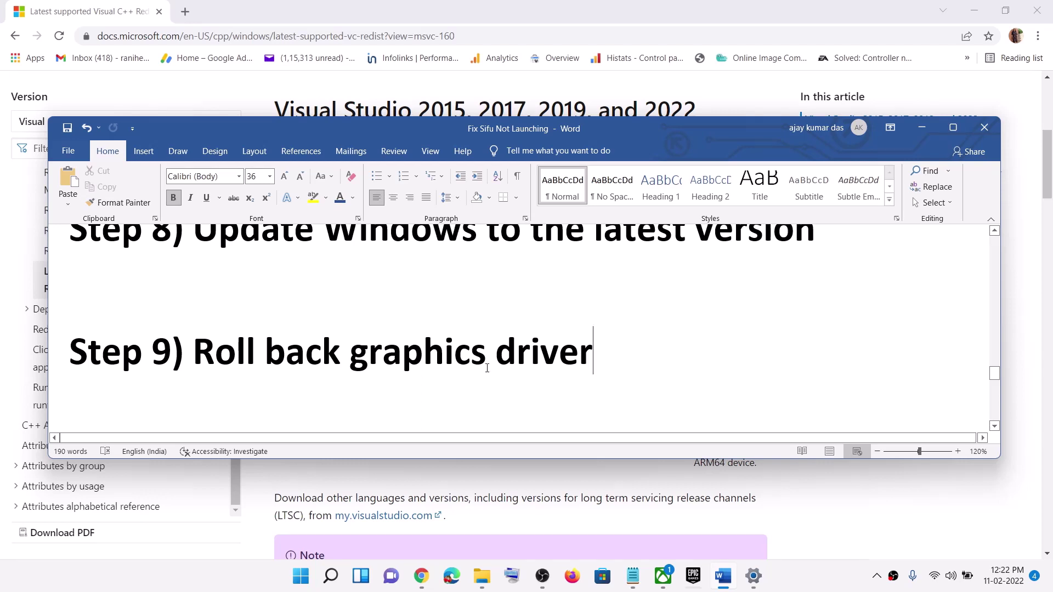
left_click_drag(195, 353, 592, 353)
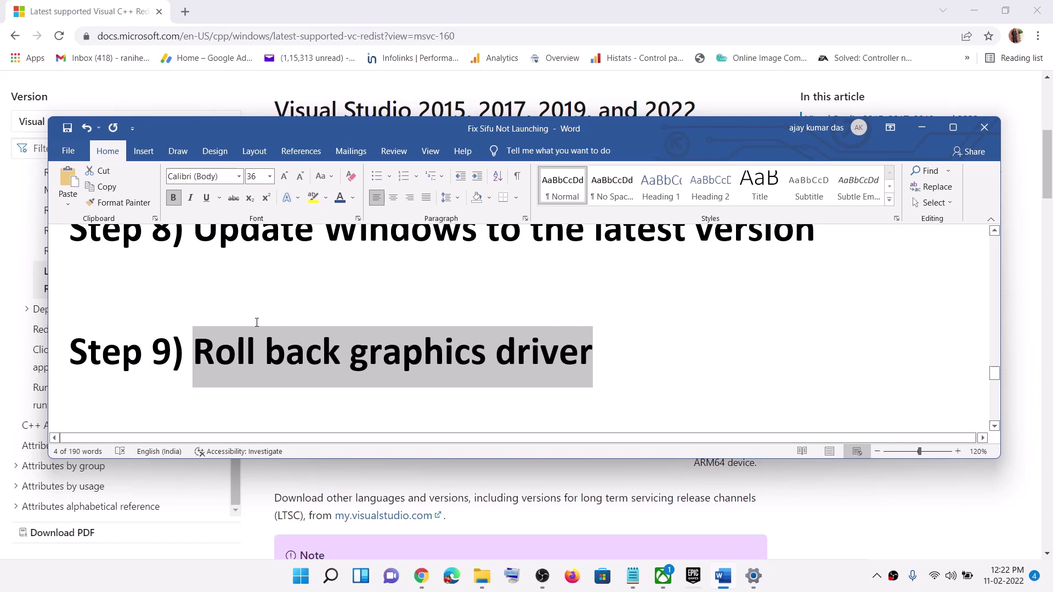
Step: Mark the Step 10 lines about laptop users with dual graphics and the dedicated graphics card
scroll(256, 322, "down", 2)
scroll(261, 323, "down", 2)
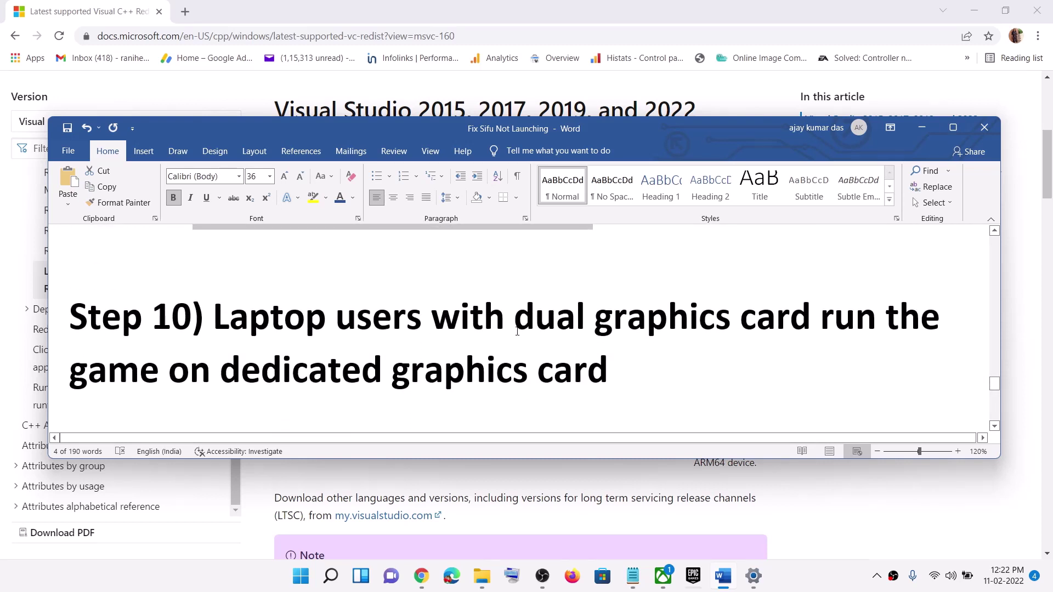
left_click_drag(158, 377, 607, 377)
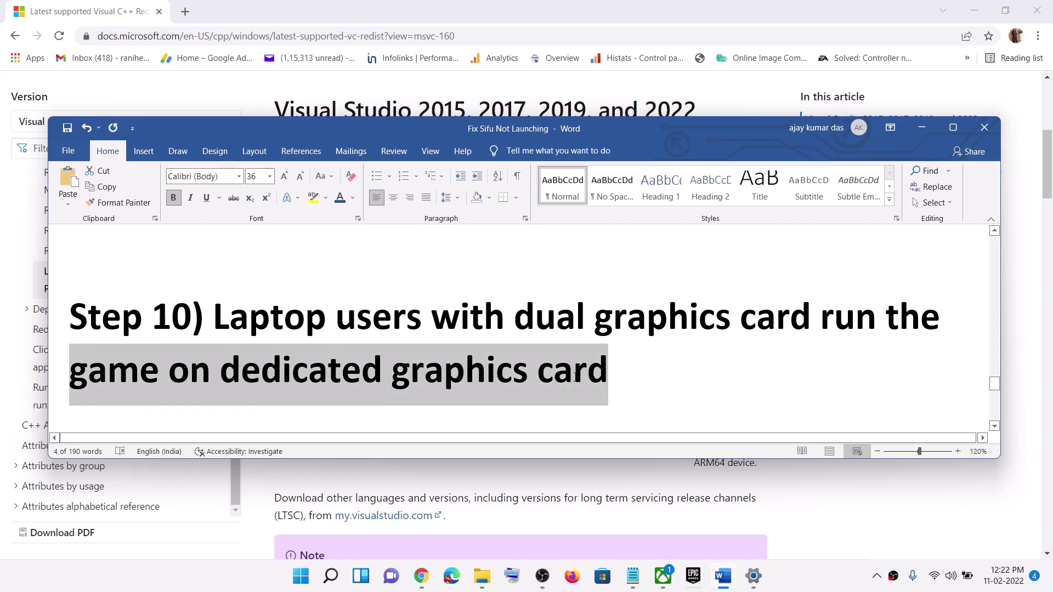
left_click_drag(224, 315, 738, 319)
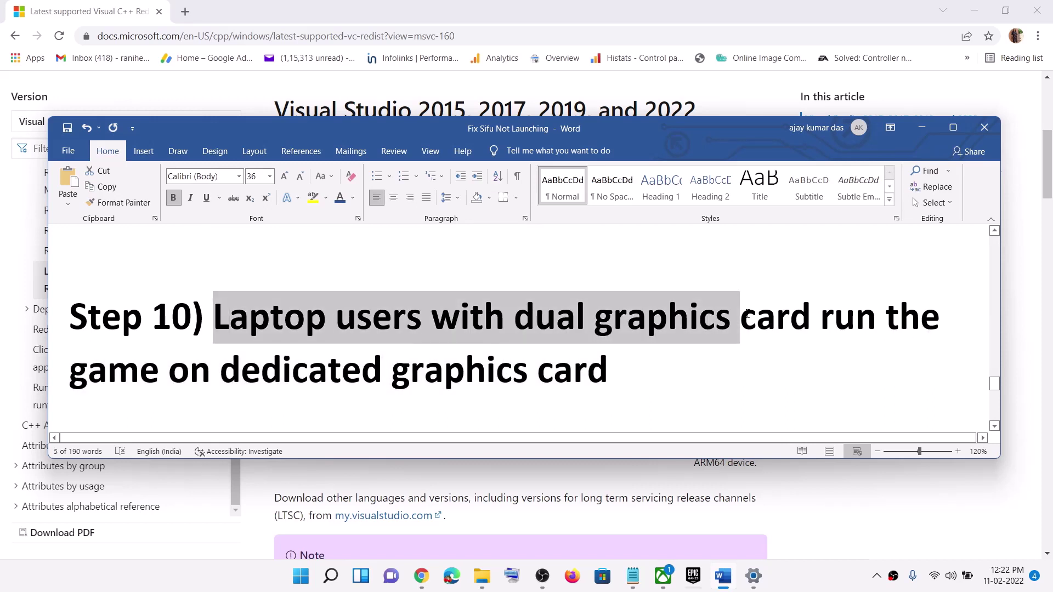
left_click_drag(167, 371, 647, 369)
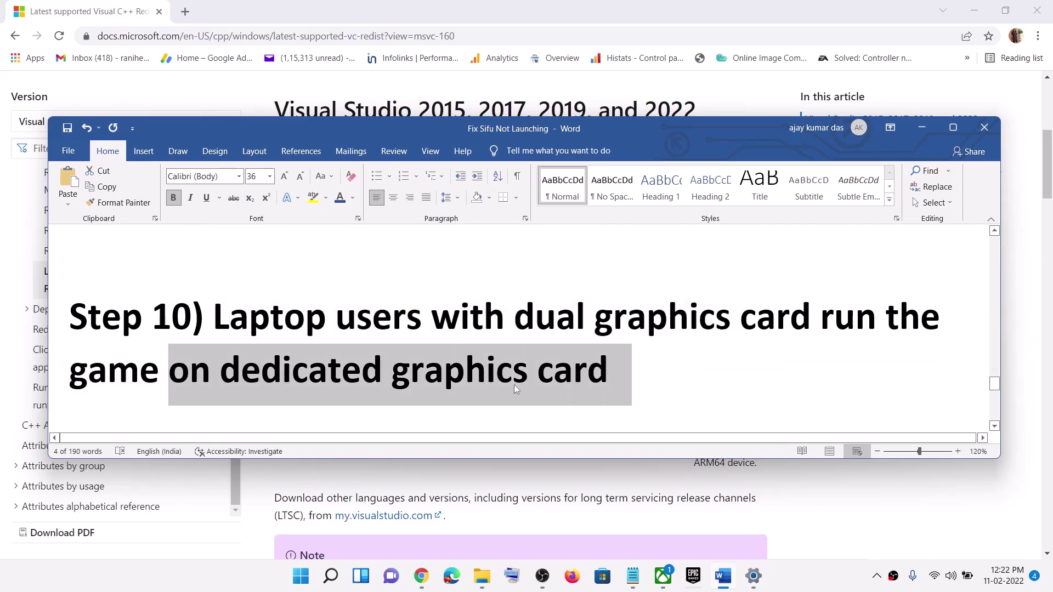
Step: Search 'graphics' and open the Graphics settings page
left_click(308, 585)
type("gra")
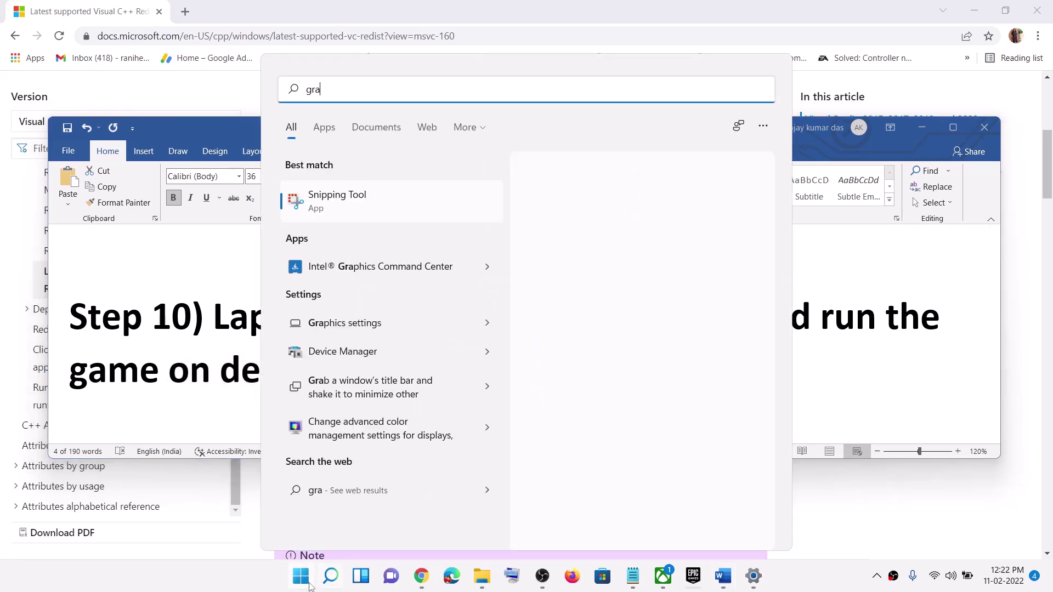
type("phics")
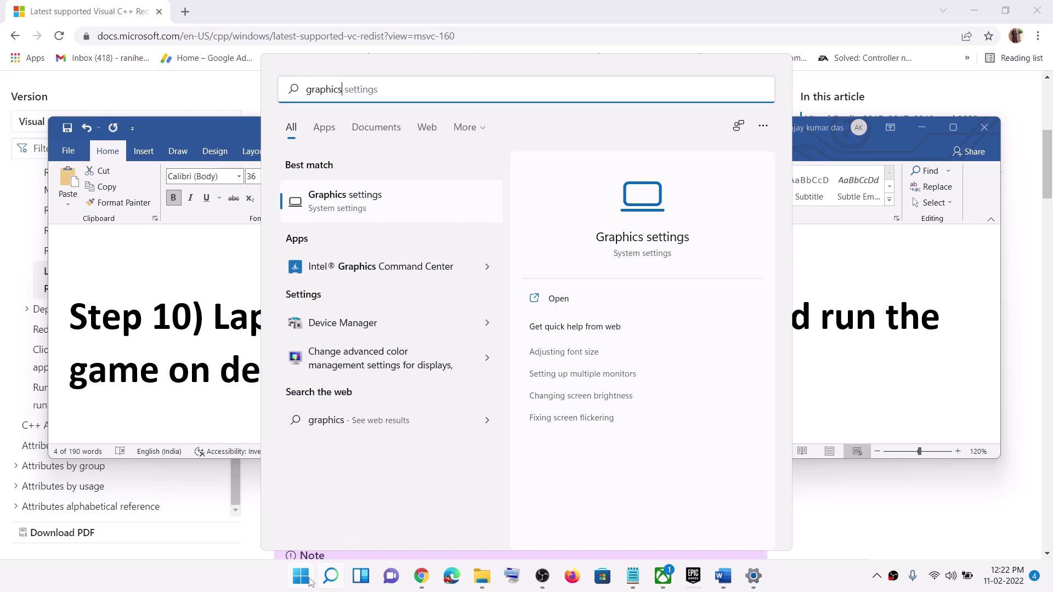
left_click(401, 207)
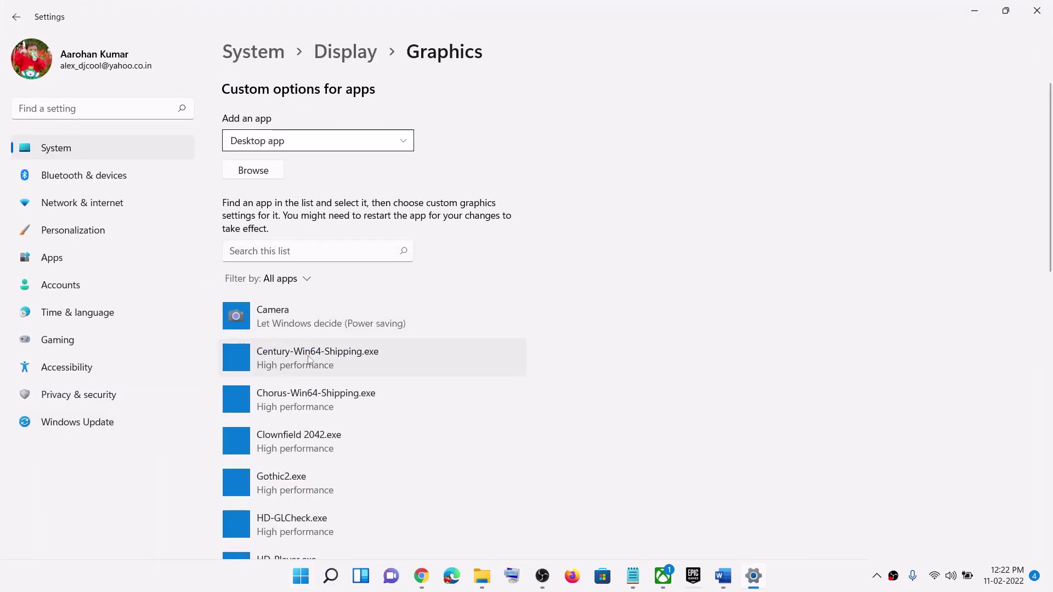
Step: Browse to C:\Program Files\Epic Games in the app picker, then cancel without adding an app
left_click(259, 175)
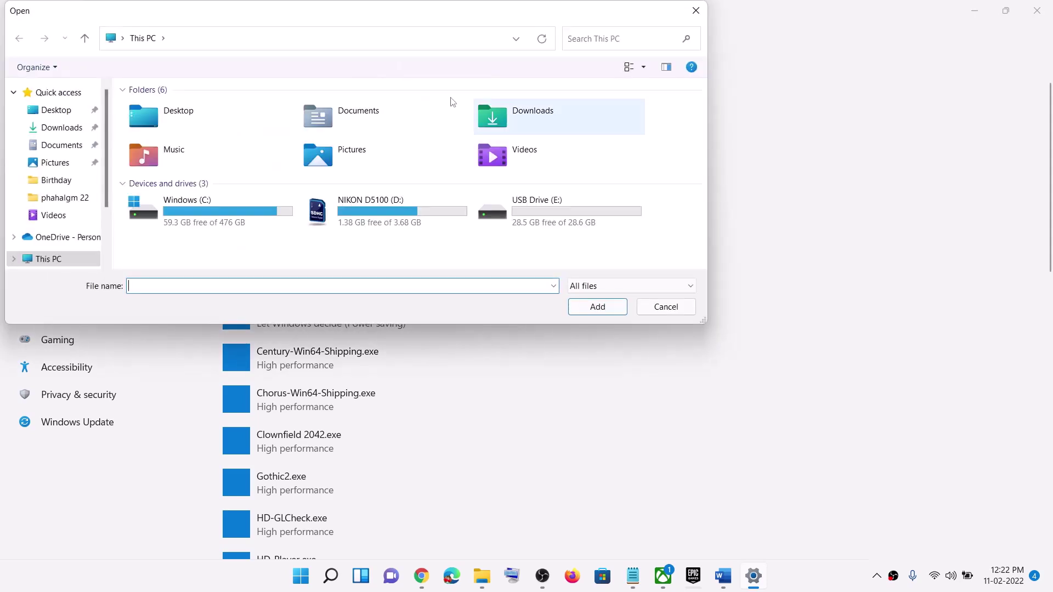
double_click(215, 219)
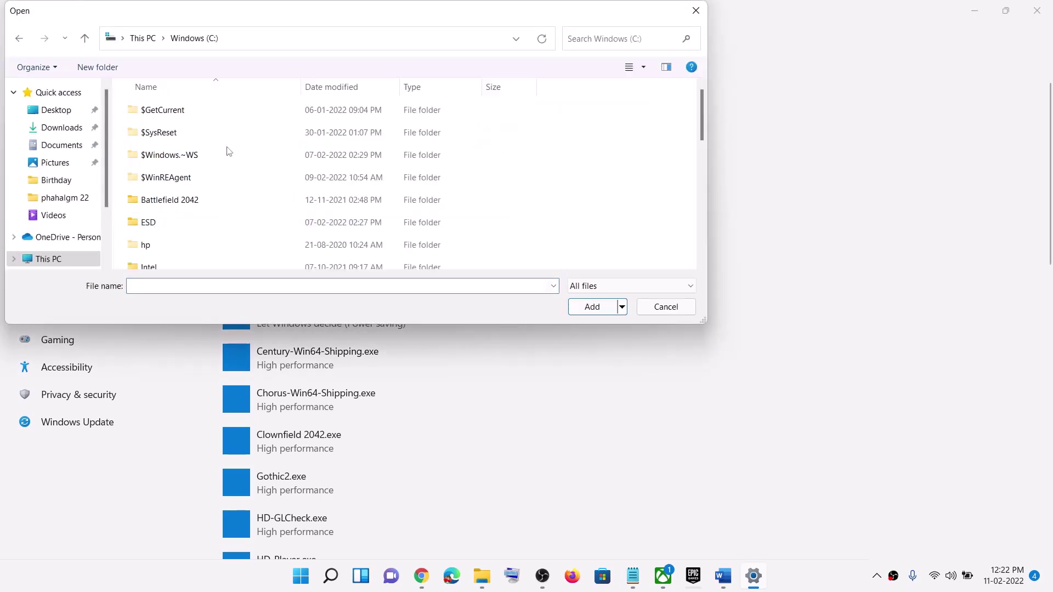
scroll(195, 235, "down", 5)
scroll(209, 212, "down", 1)
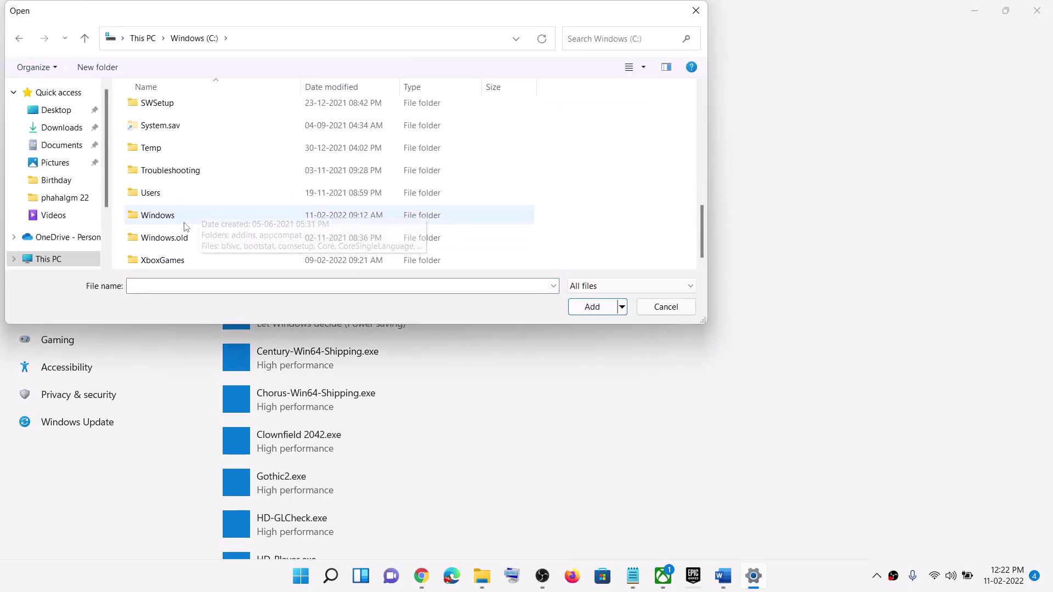
scroll(190, 197, "up", 4)
scroll(190, 197, "down", 4)
scroll(191, 174, "up", 1)
scroll(190, 170, "up", 1)
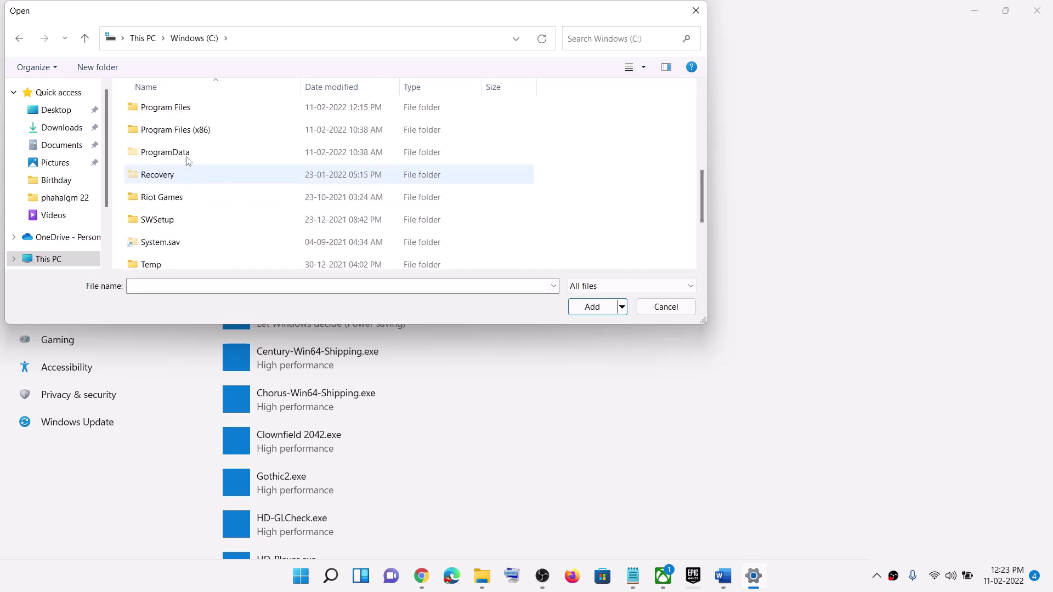
double_click(178, 108)
scroll(170, 198, "down", 2)
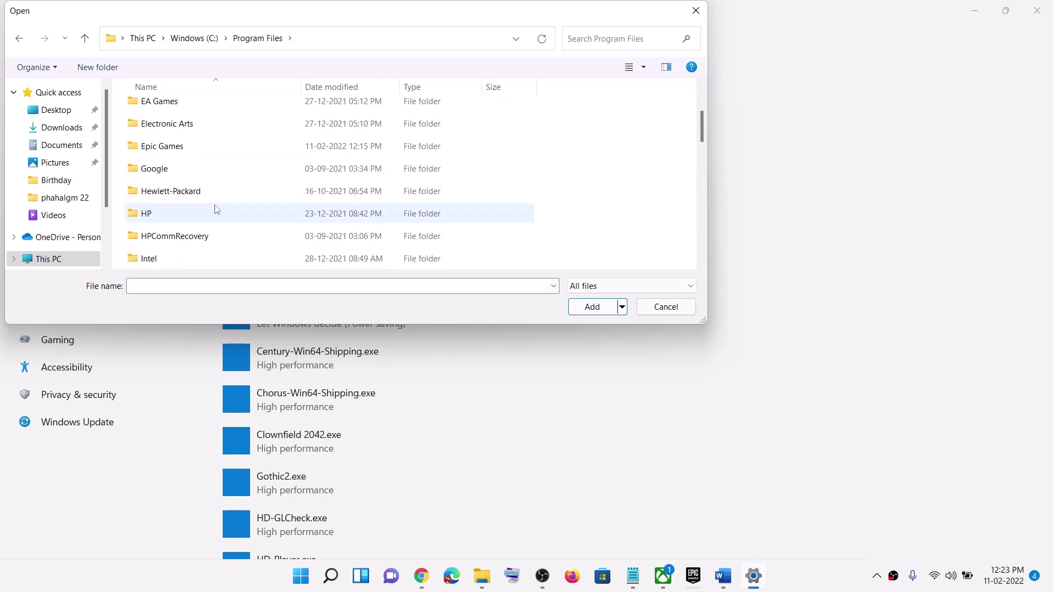
double_click(171, 145)
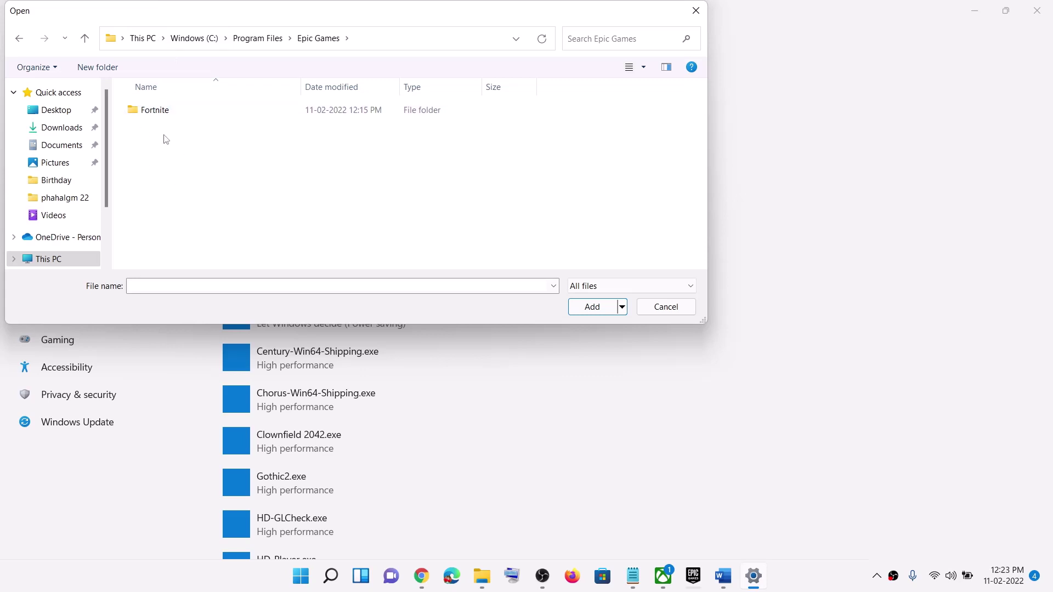
left_click(665, 307)
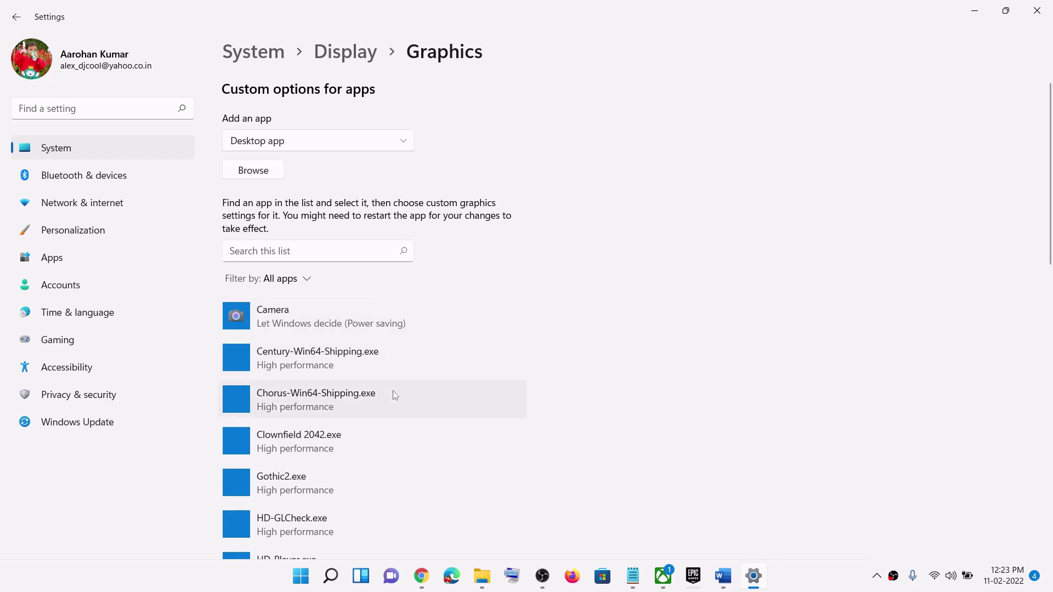
Step: Keep Clownfield 2042.exe's graphics preference at High performance and save it
scroll(394, 395, "down", 7)
scroll(395, 412, "down", 2)
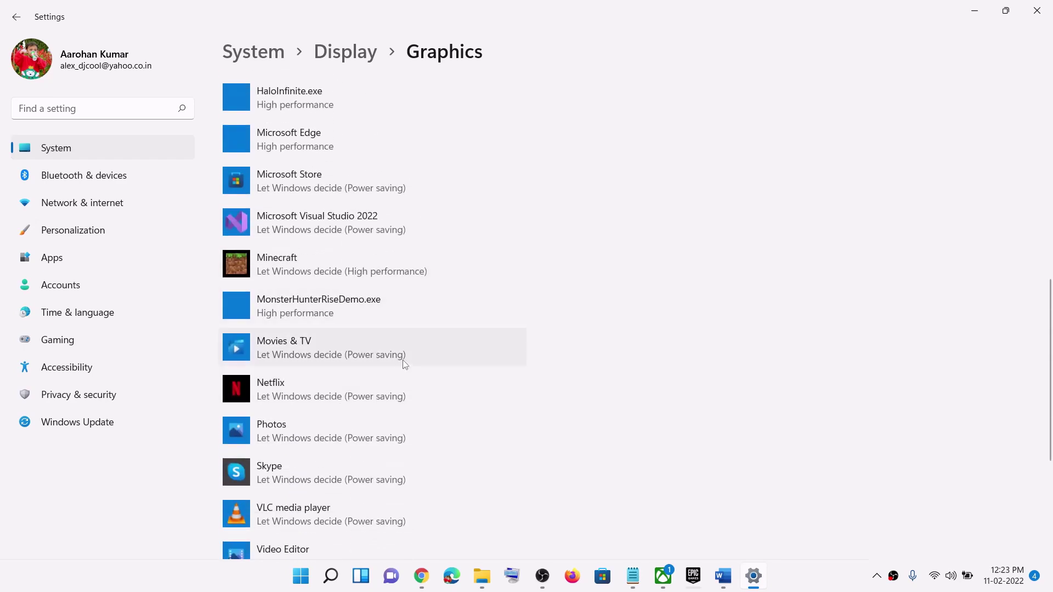
scroll(406, 366, "down", 1)
scroll(406, 366, "up", 9)
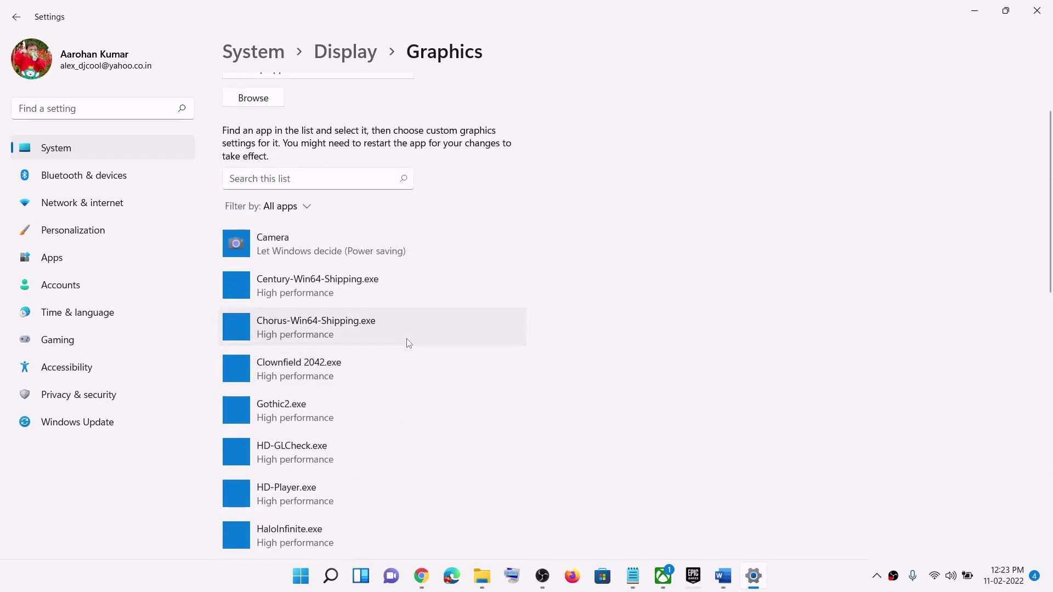
left_click(359, 372)
scroll(533, 359, "down", 1)
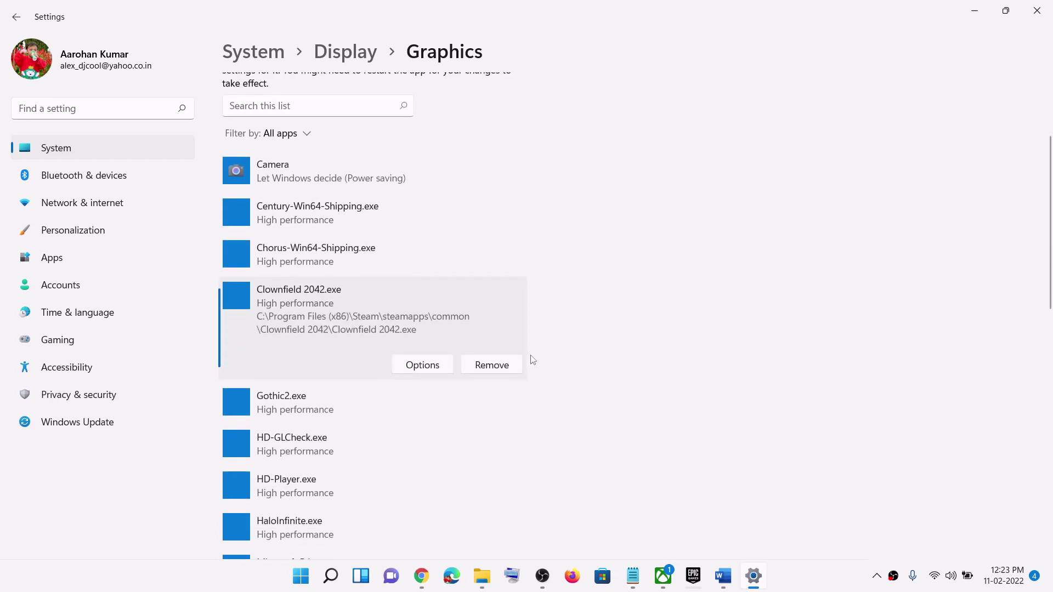
left_click(432, 371)
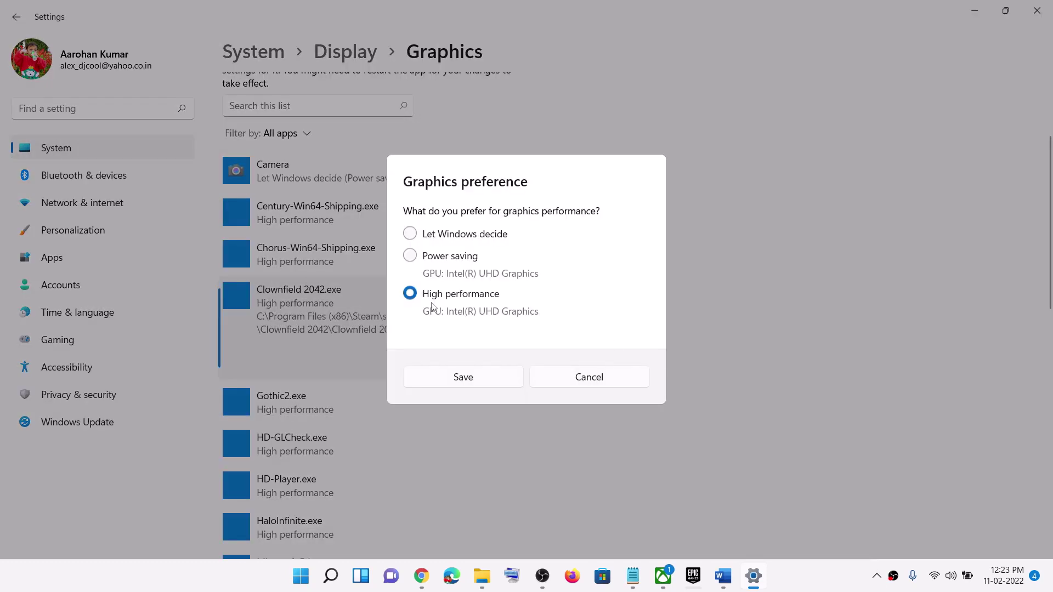
left_click(475, 378)
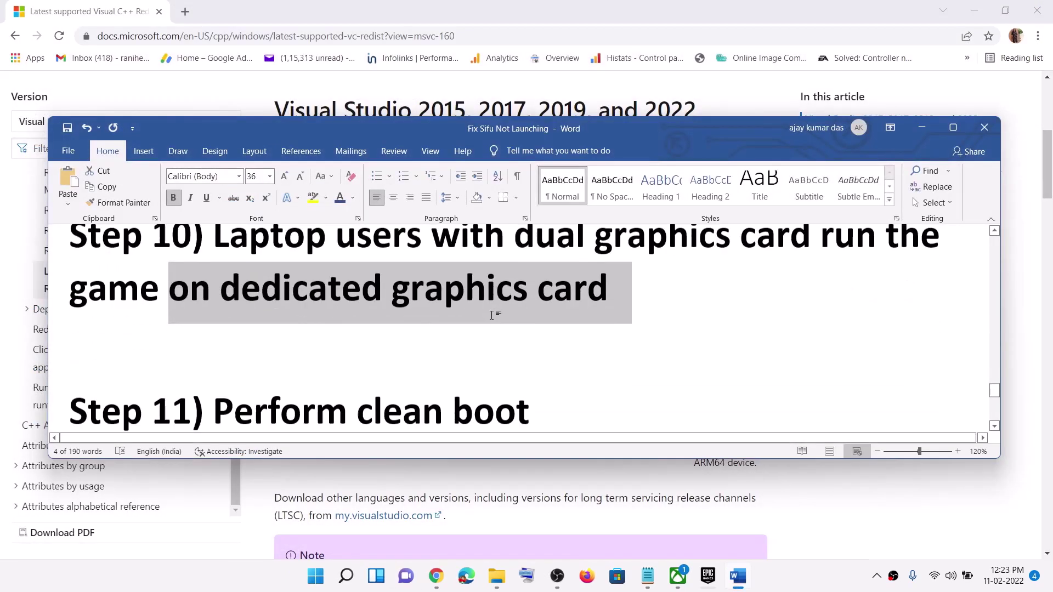
Step: Mark 'Perform clean boot' in Step 11 and launch System Configuration, showing its Services tab
scroll(491, 314, "down", 2)
left_click_drag(214, 336, 660, 336)
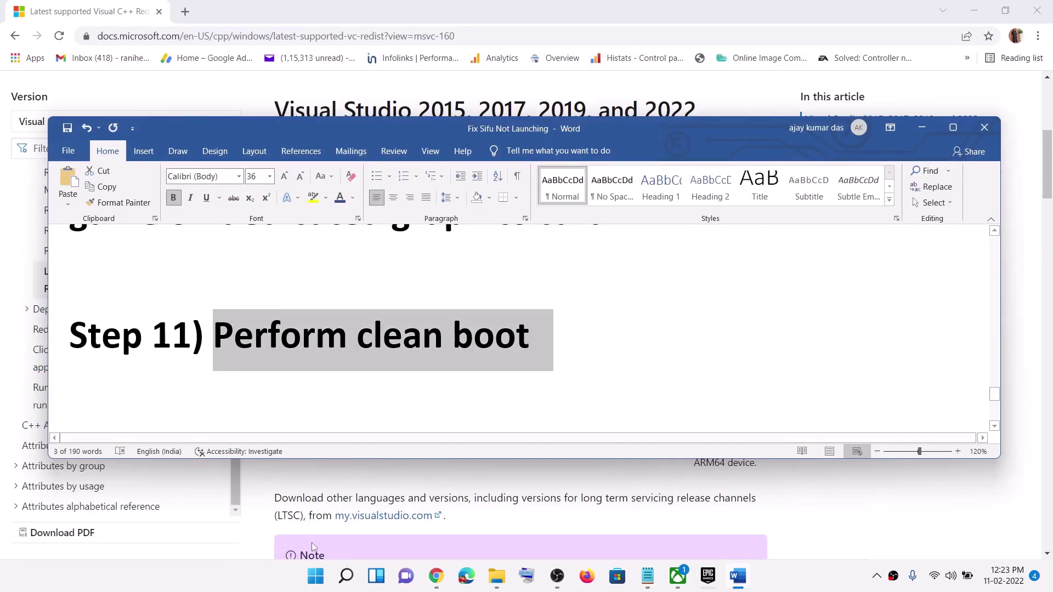
left_click(317, 580)
type("system")
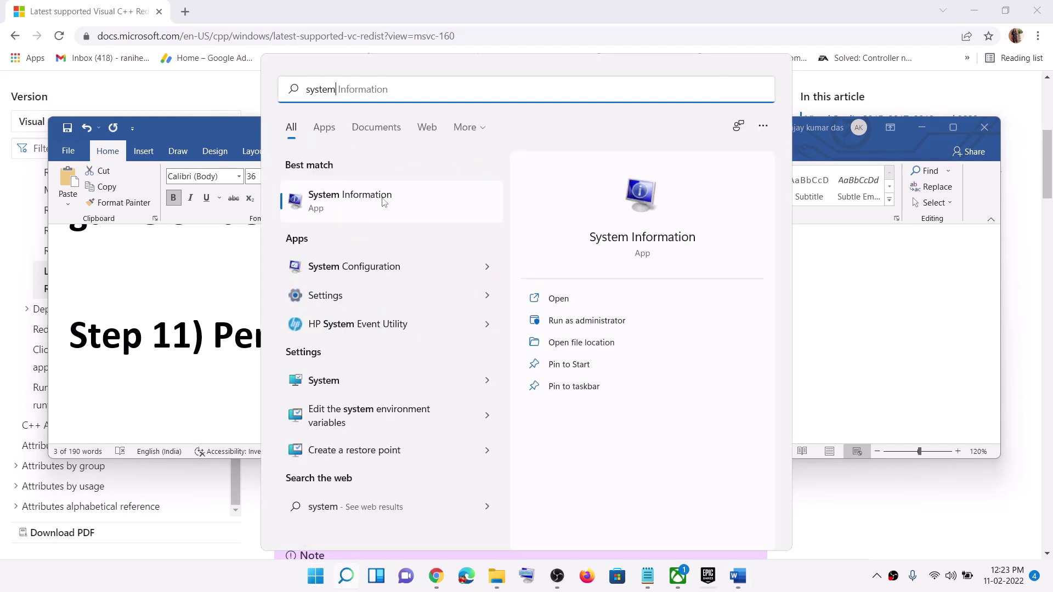
type(" co")
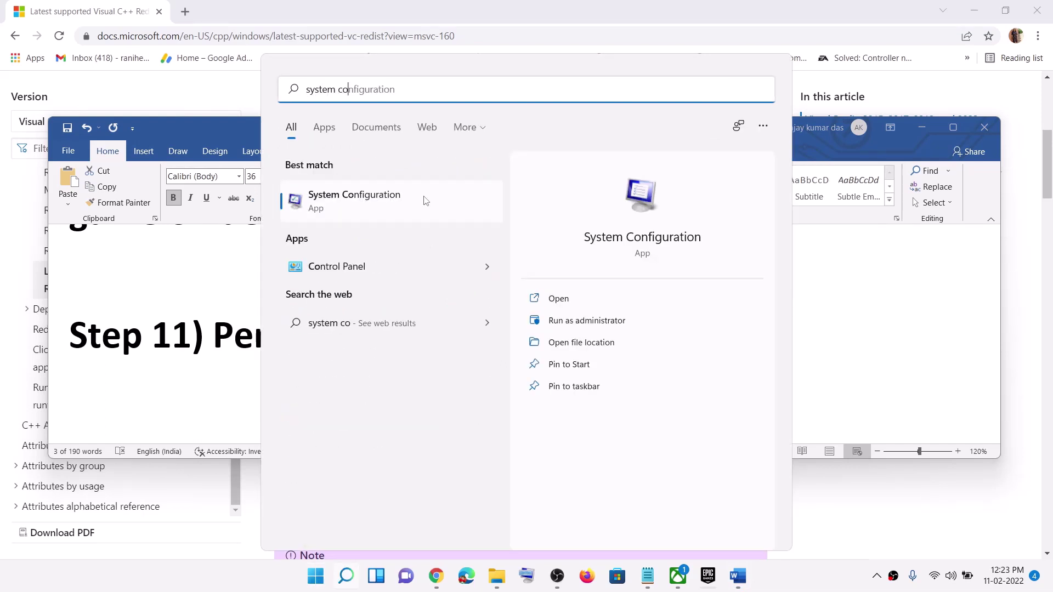
type("nfiguration")
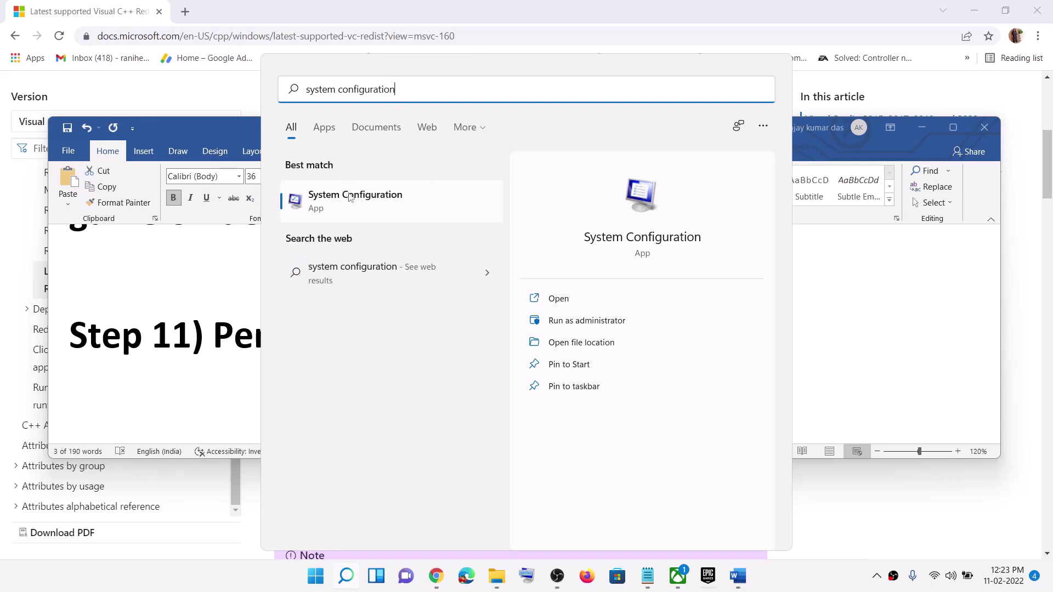
key("Return")
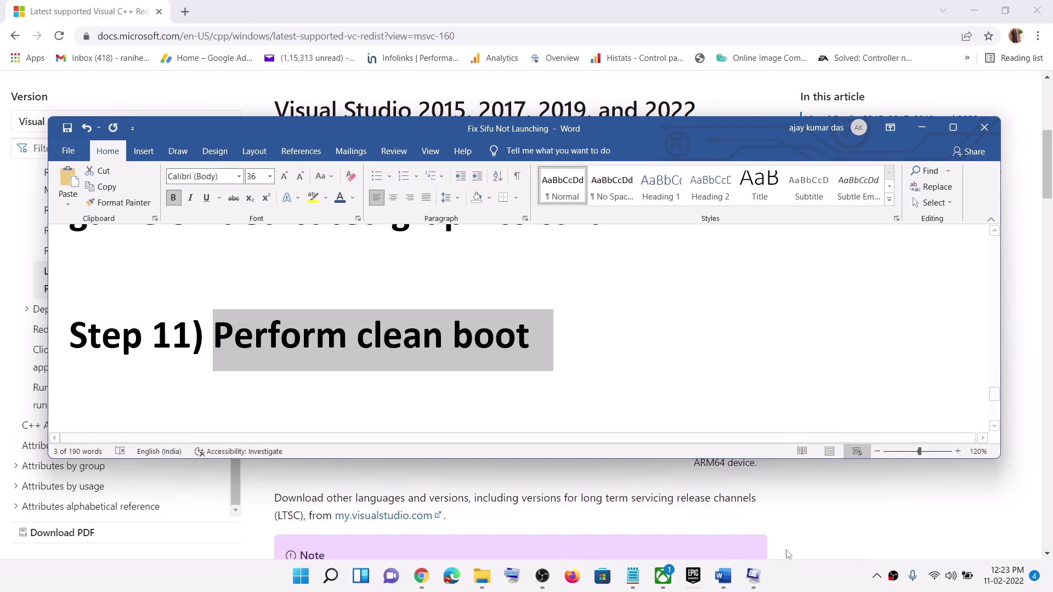
left_click(423, 183)
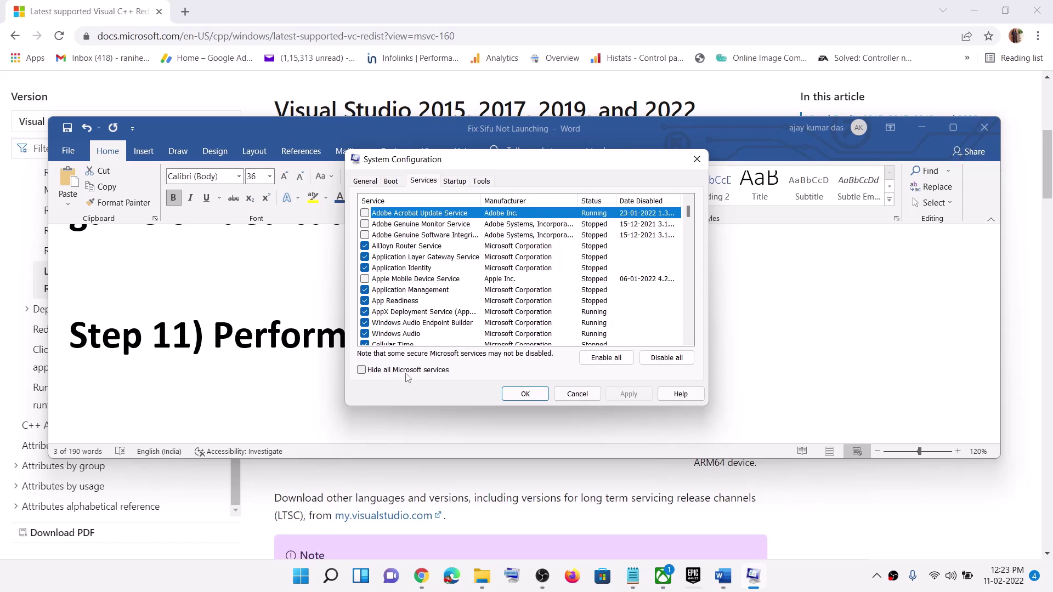
Step: Tick Hide all Microsoft services and close System Configuration with OK
left_click(407, 371)
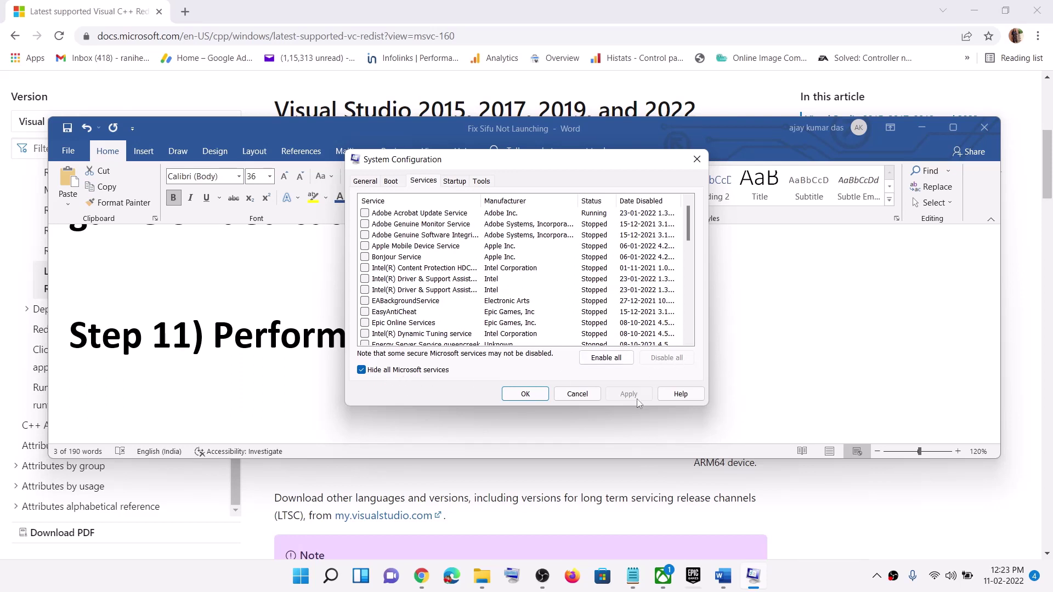
left_click(525, 394)
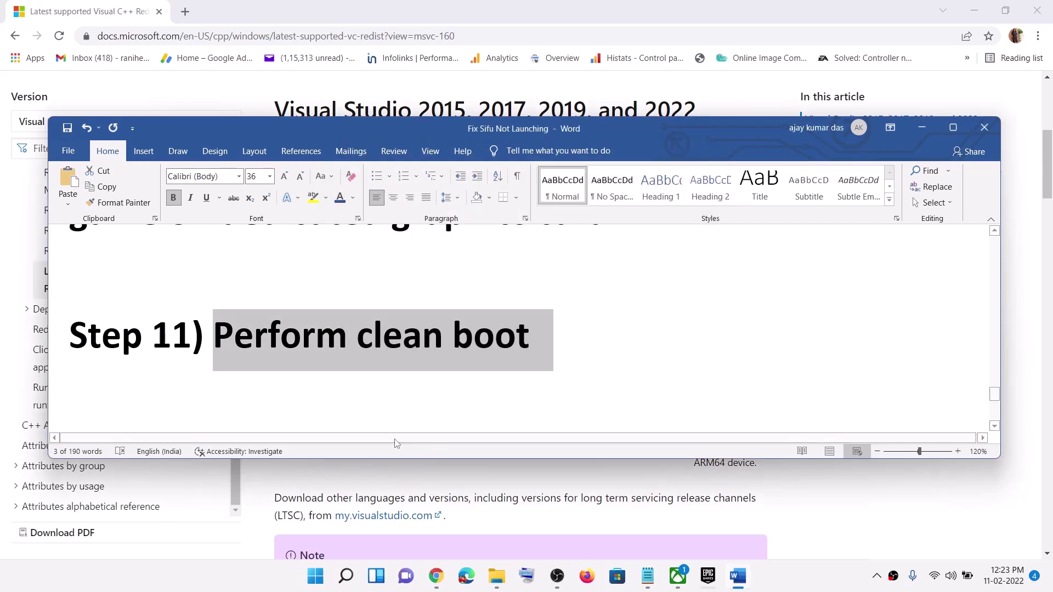
Step: Highlight the 'If able to launch the game' instruction in Step 12
scroll(326, 331, "down", 5)
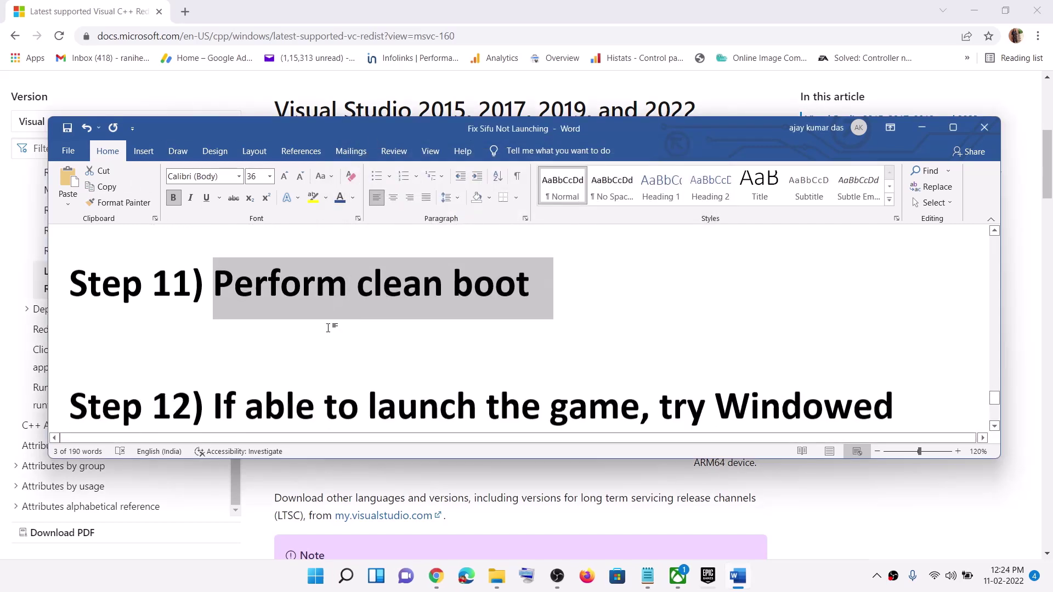
left_click_drag(214, 300, 561, 356)
left_click(241, 355)
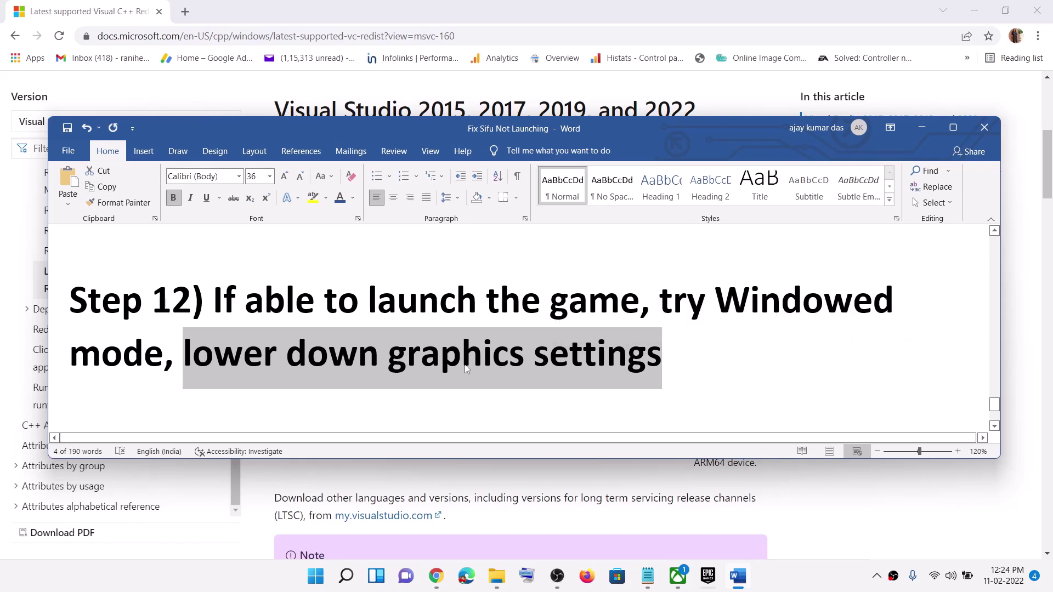
left_click(689, 354)
left_click_drag(689, 353, 191, 300)
Step: Move on to Step 13 and highlight 'Uninstall' and 'delete the game folder'
scroll(326, 348, "down", 2)
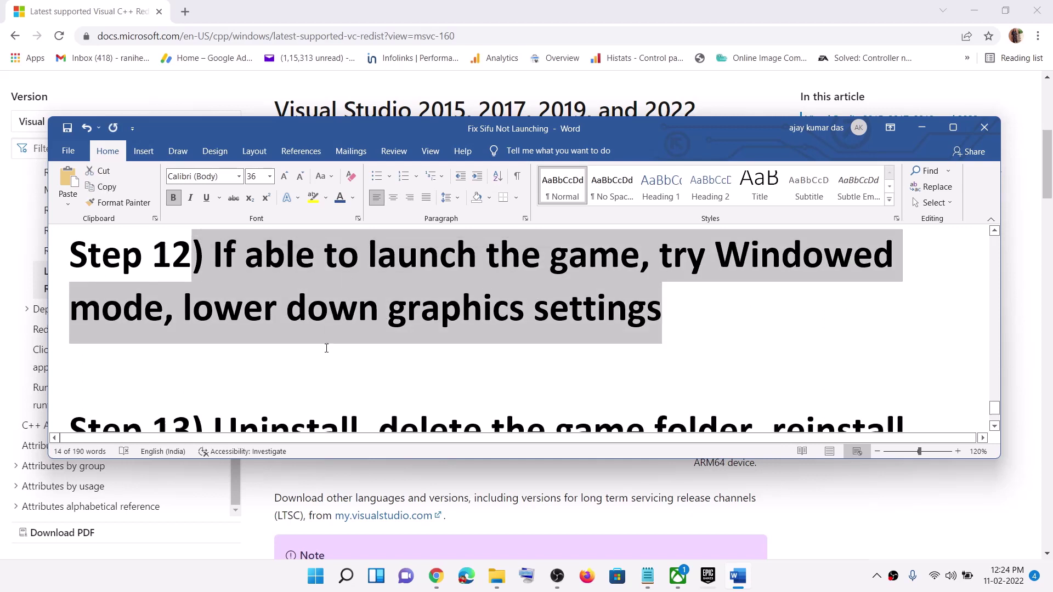
scroll(326, 348, "down", 3)
left_click_drag(239, 334, 368, 339)
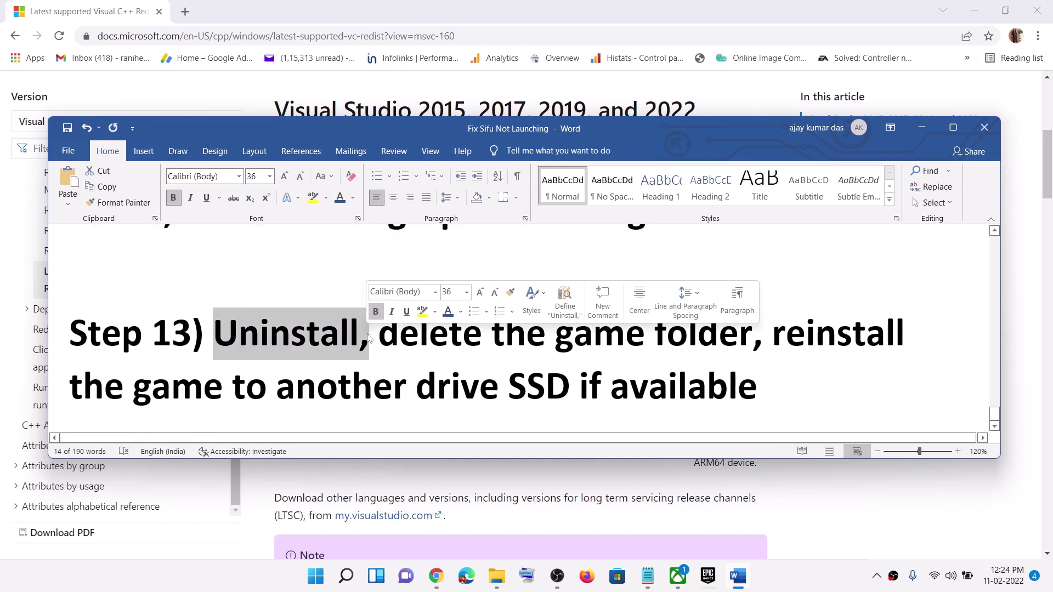
left_click(320, 332)
left_click_drag(239, 334, 307, 335)
left_click_drag(396, 337, 737, 337)
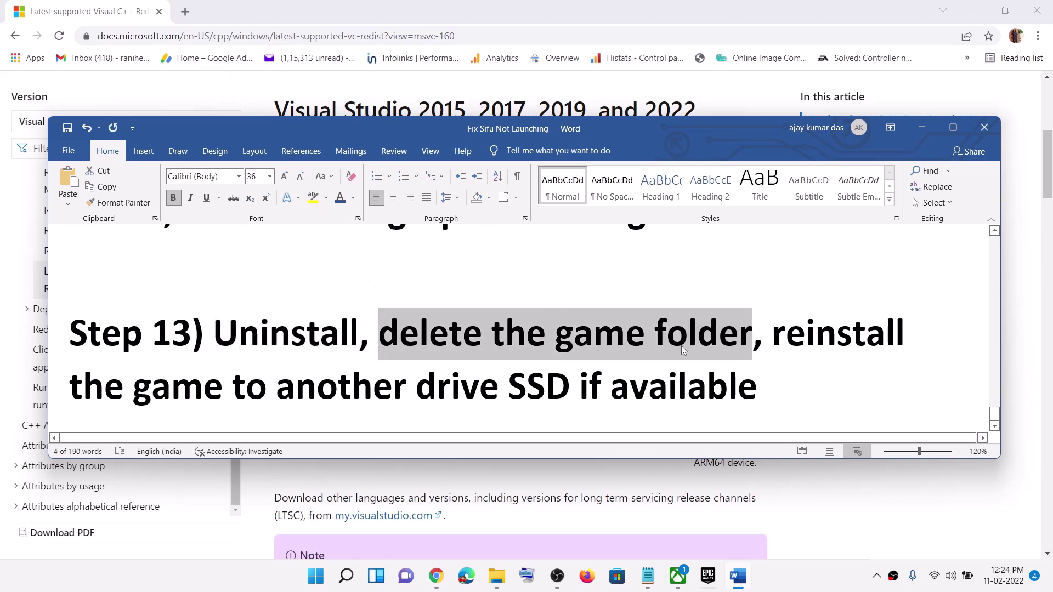
Step: Show the Start menu's power options, such as Restart, then return to Word
key("super")
left_click(696, 528)
key("Escape")
key("Escape")
Step: Highlight 'reinstall to another drive', then 'SSD', then the whole Step 13 instruction
left_click_drag(816, 337, 590, 377)
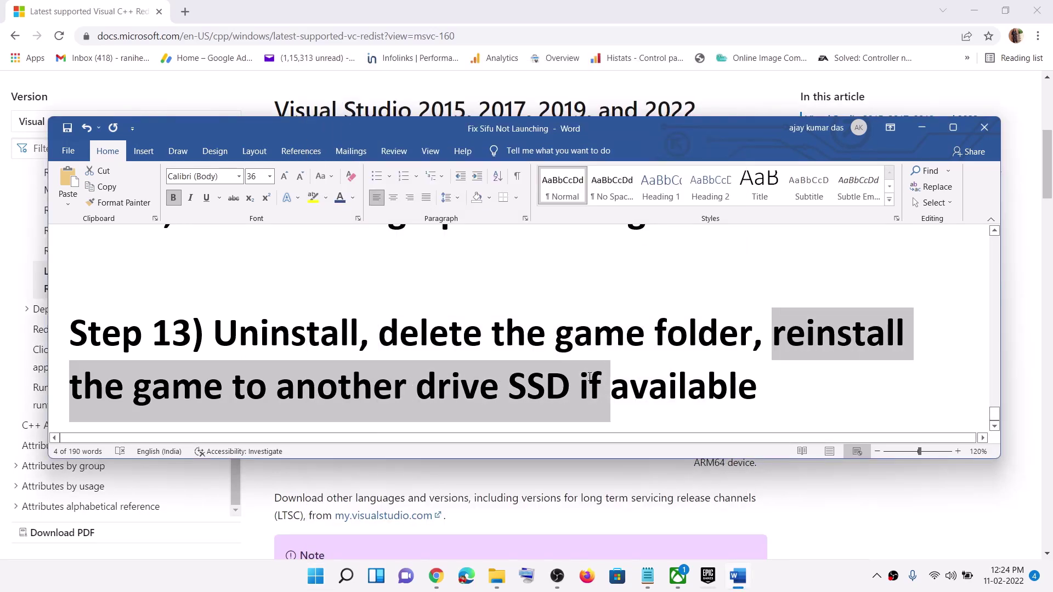
left_click(517, 388)
left_click_drag(509, 383, 573, 387)
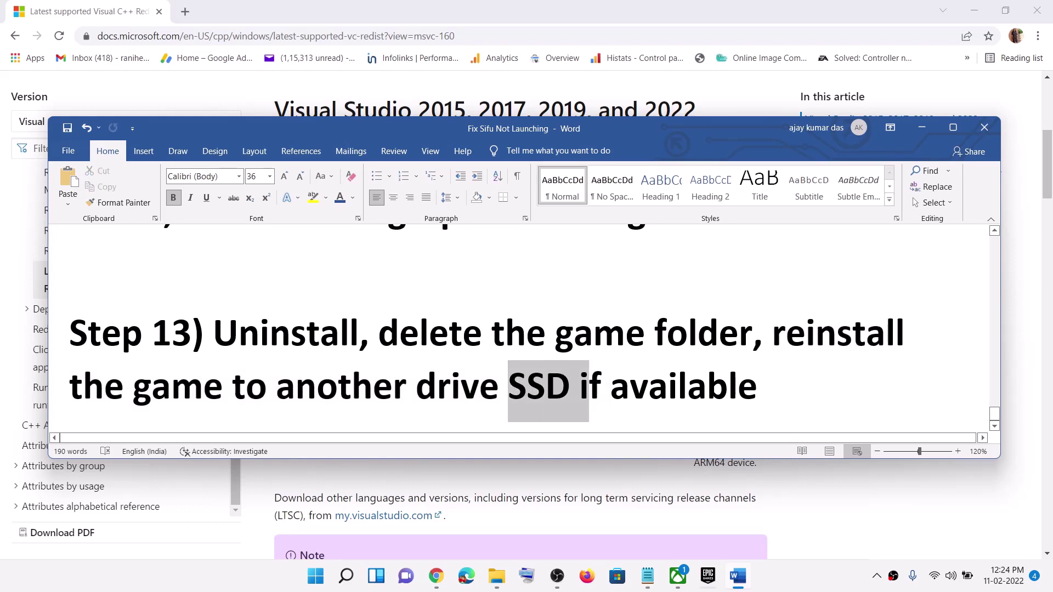
left_click(766, 400)
left_click_drag(778, 381, 214, 333)
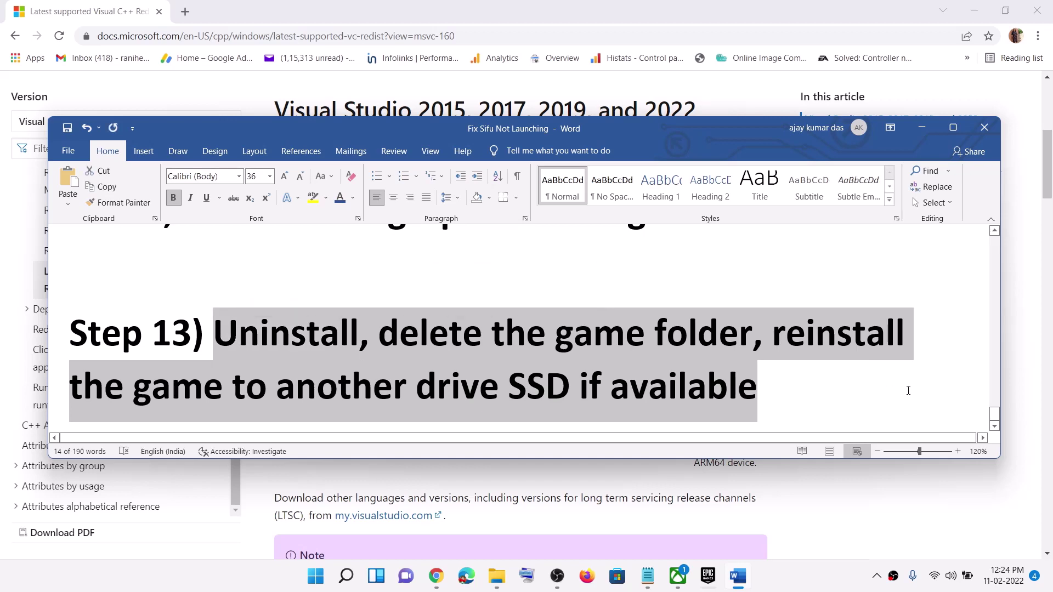